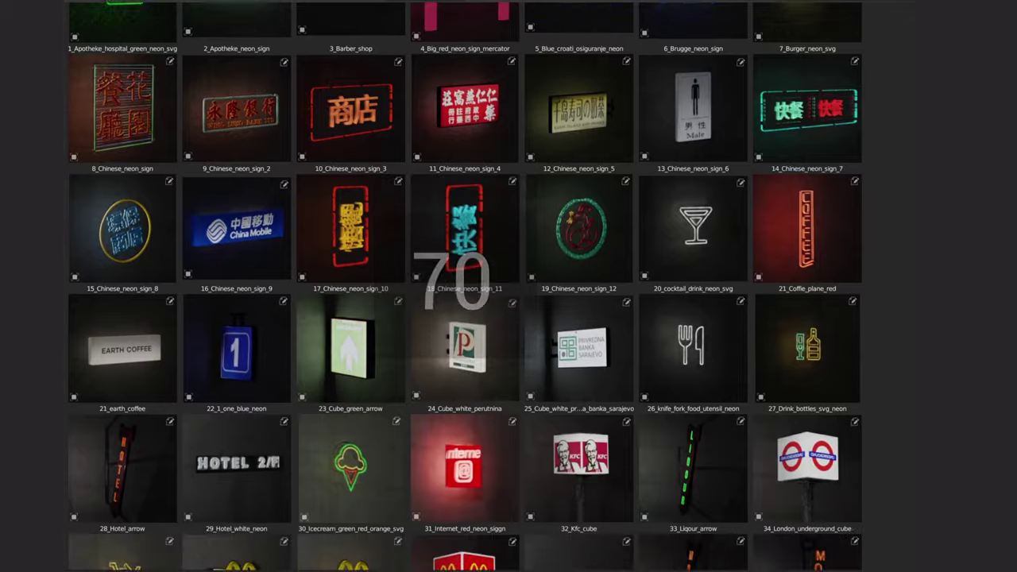
scroll(464, 286, "down", 5)
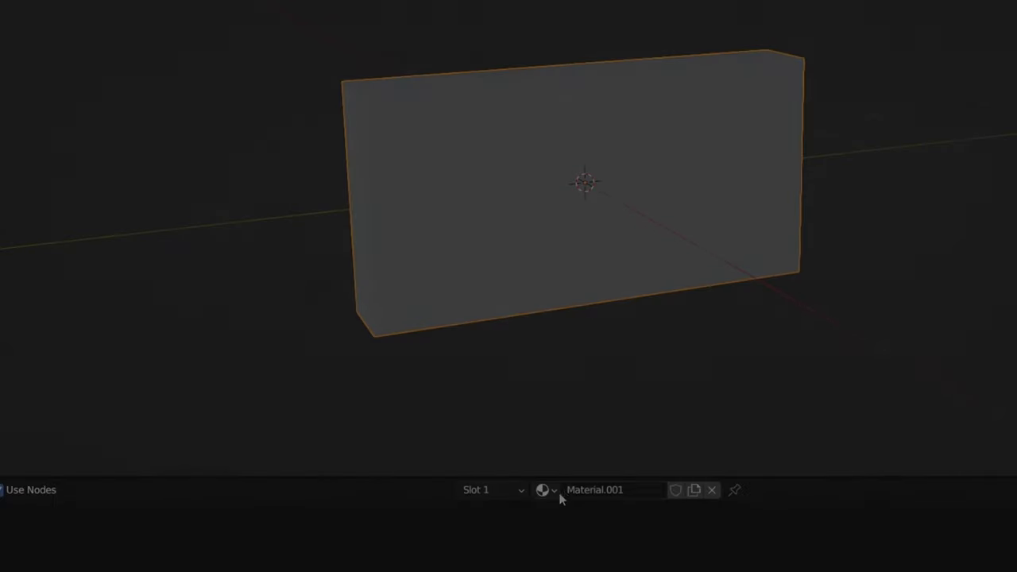
Name the box's material Neon and delete its Principled BSDF node
left_click(566, 491)
type("N")
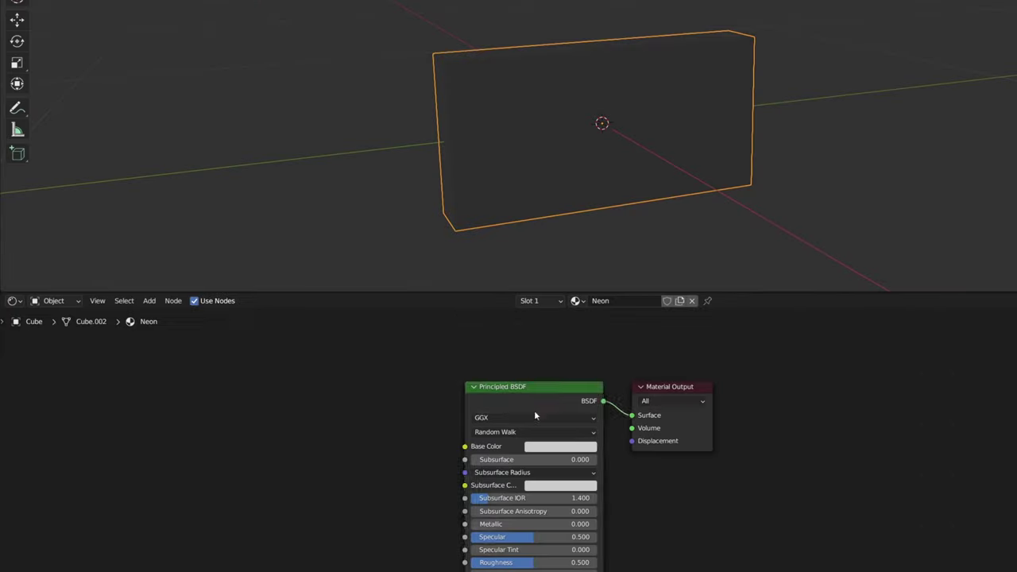
left_click(536, 387)
key("x")
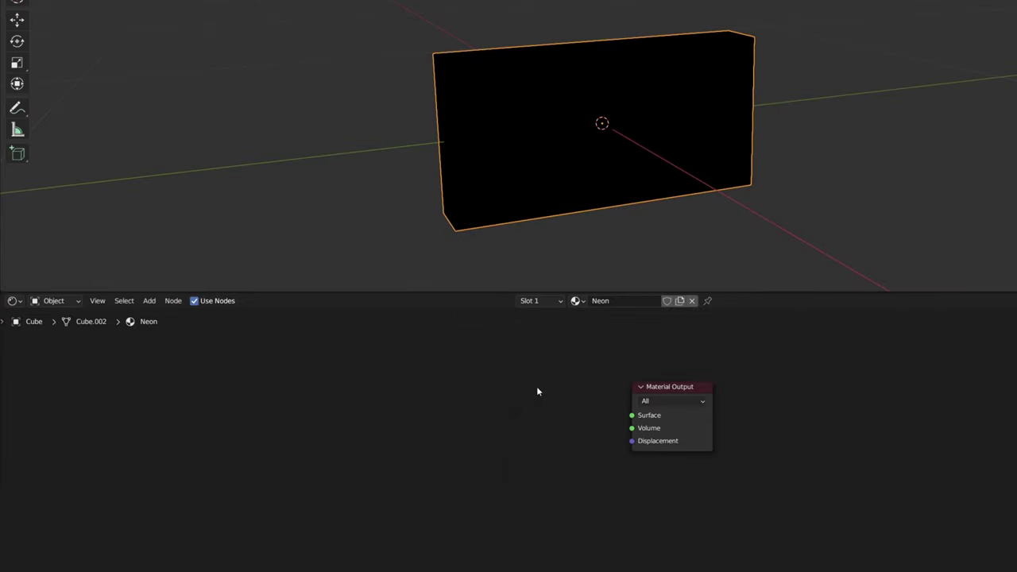
Add an Emission node and a Glossy BSDF node, placing the Glossy BSDF directly below the Emission
key("shift+a")
left_click(537, 387)
type("em")
left_click(548, 410)
left_click(454, 396)
key("shift+a")
left_click(375, 367)
type("gl")
left_click(397, 402)
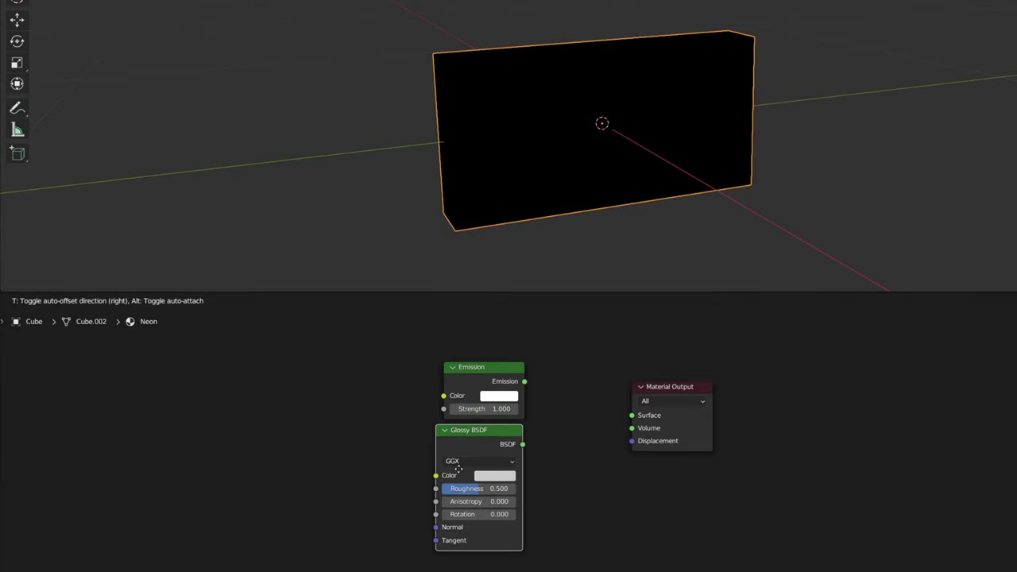
left_click(461, 477)
Combine the Emission and Glossy BSDF with an Add Shader node feeding the Material Output, and space the output node farther away
key("shift+a")
left_click(573, 374)
type("ad")
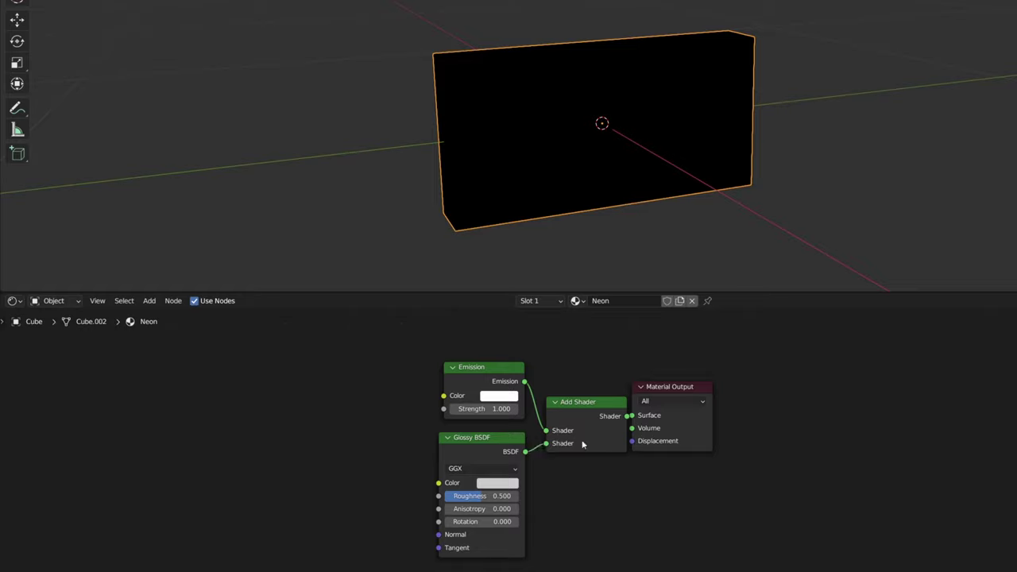
left_click_drag(672, 432, 710, 429)
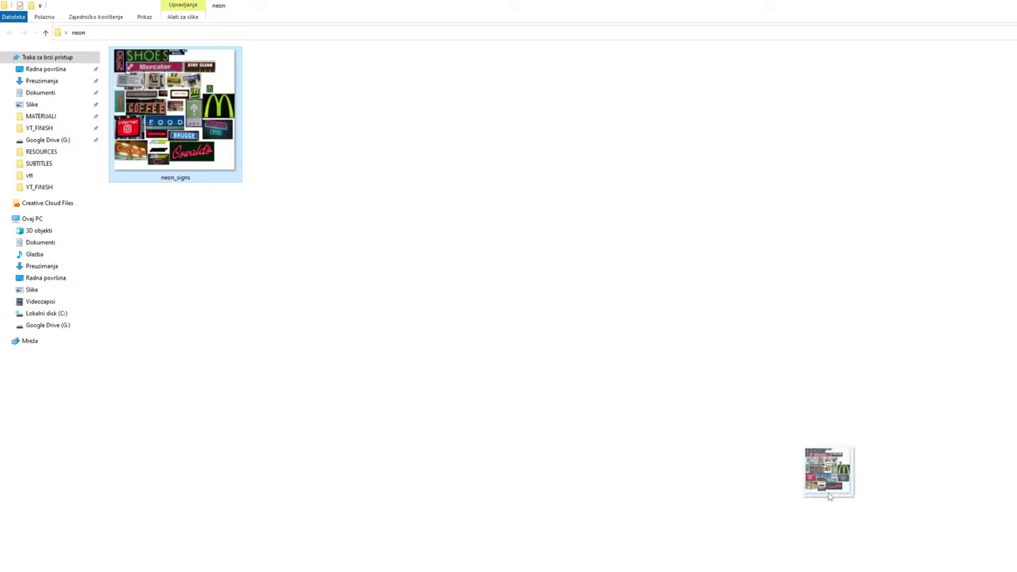
Bring the neon_signs image from its folder into the Neon node tree and show that image in the UV editor
left_click_drag(828, 496, 884, 569)
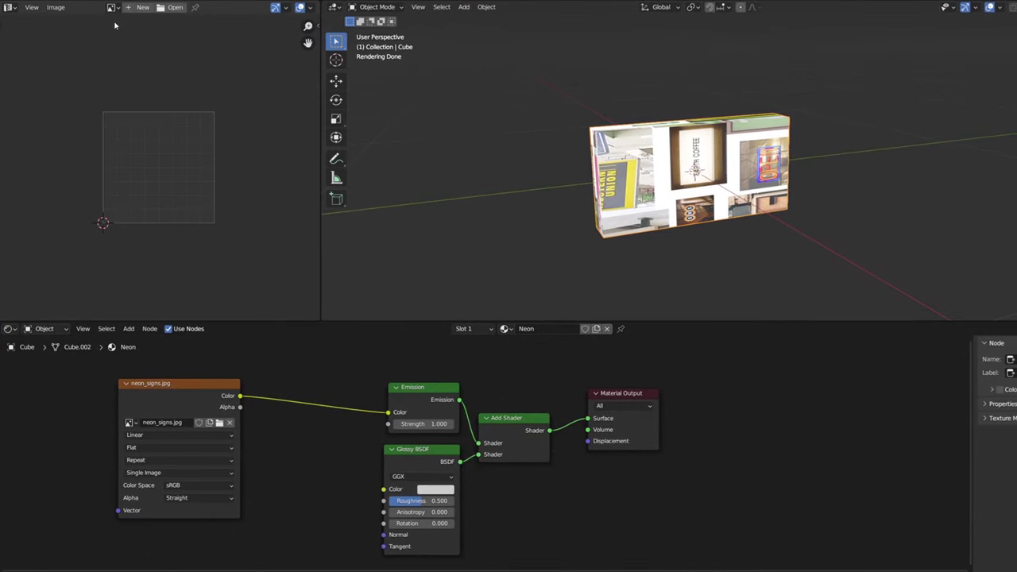
left_click(112, 8)
left_click(139, 25)
scroll(99, 185, "down", 5)
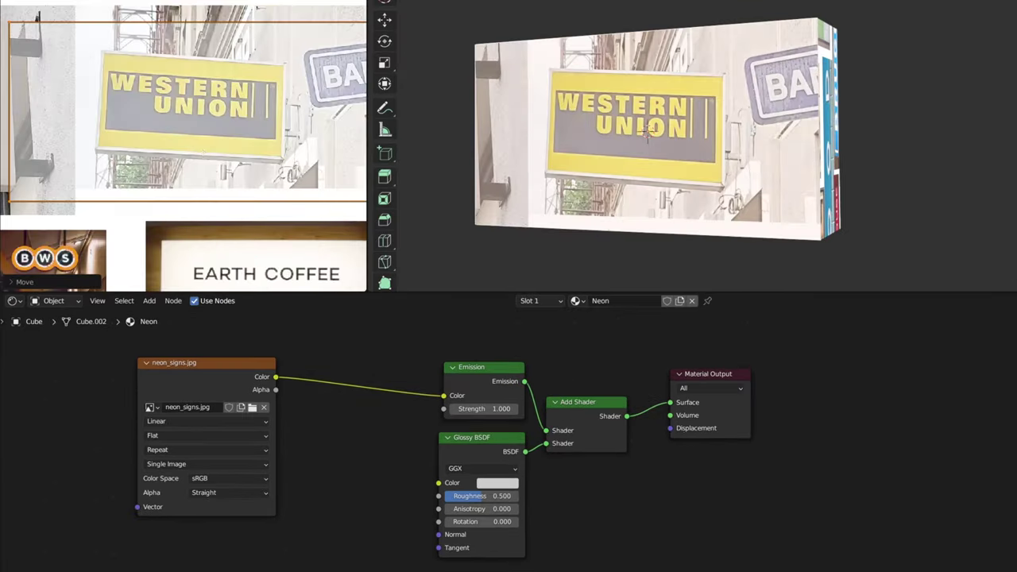
Fit the front face's UV corners to the edges of the yellow Western Union sign in the reference image
left_click(111, 27)
scroll(111, 27, "up", 1)
left_click_drag(87, 173, 75, 168)
middle_click_drag(286, 158, 56, 135)
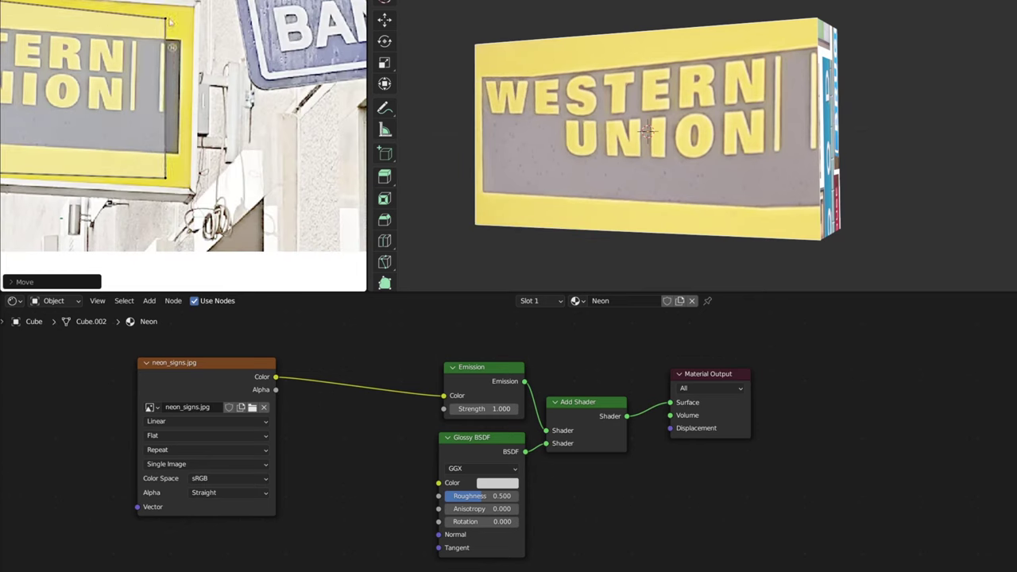
left_click_drag(164, 25, 187, 8)
left_click_drag(164, 171, 187, 186)
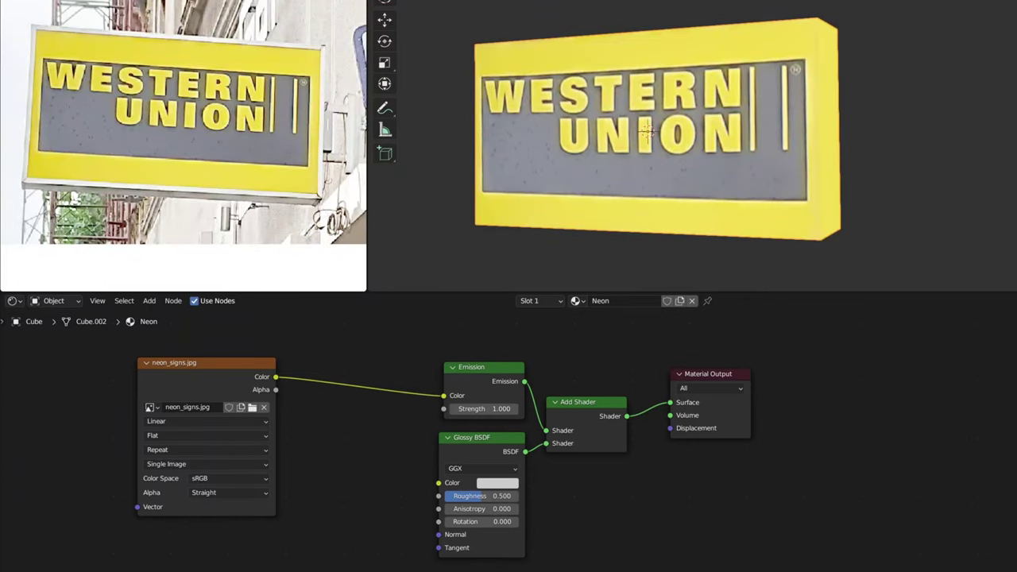
Add a Wave Texture below the neon_signs.jpg image node, with Texture Coordinate and Mapping nodes attached
scroll(587, 453, "down", 6)
middle_click_drag(334, 419, 446, 376)
key("shift+a")
left_click(325, 382)
type("wa")
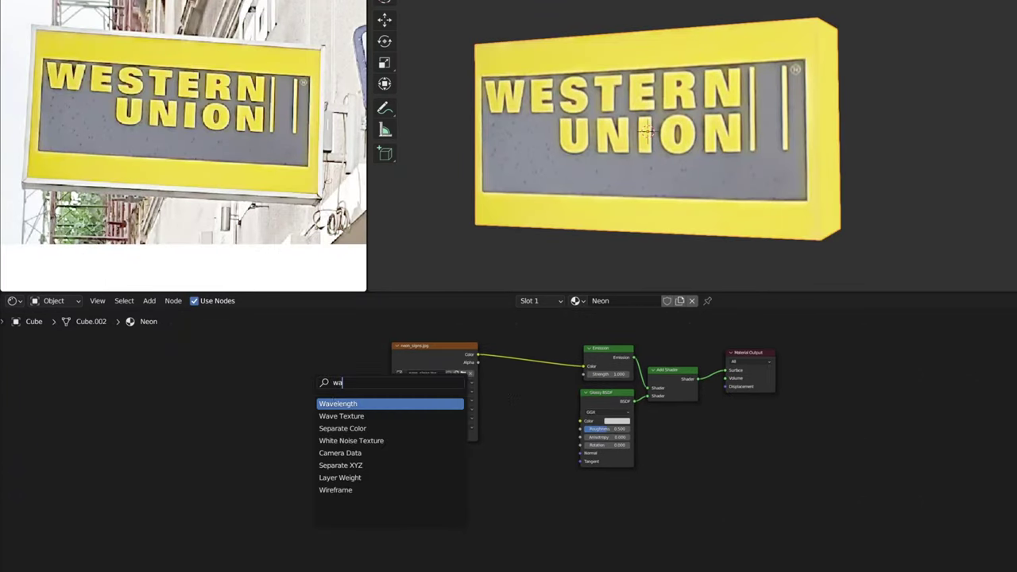
left_click(348, 416)
left_click(427, 508)
key("ctrl+t")
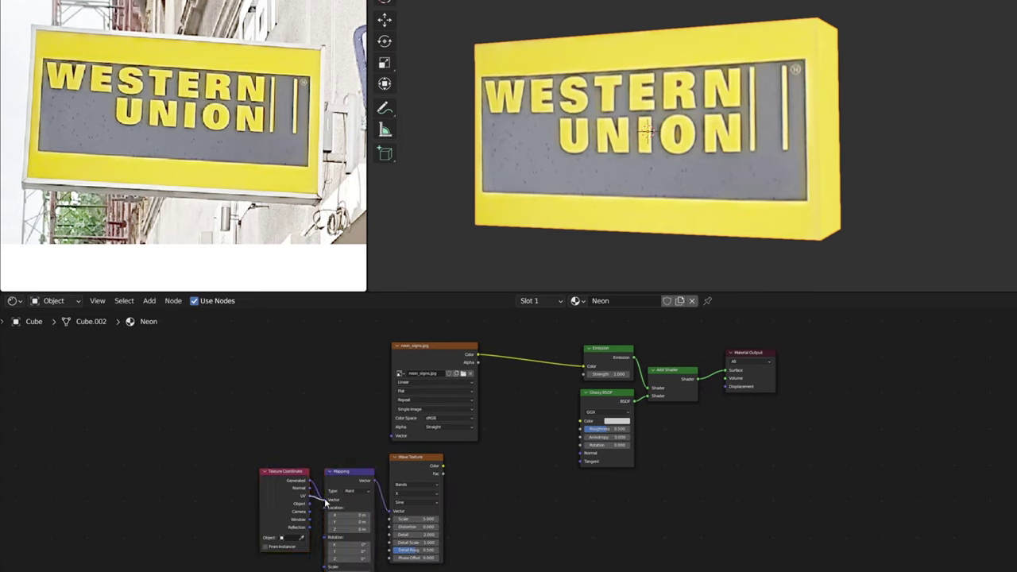
Set the Wave Texture scale to 400 and its mapping rotation to 90° on X and Y
double_click(413, 518)
type("400")
key("Return")
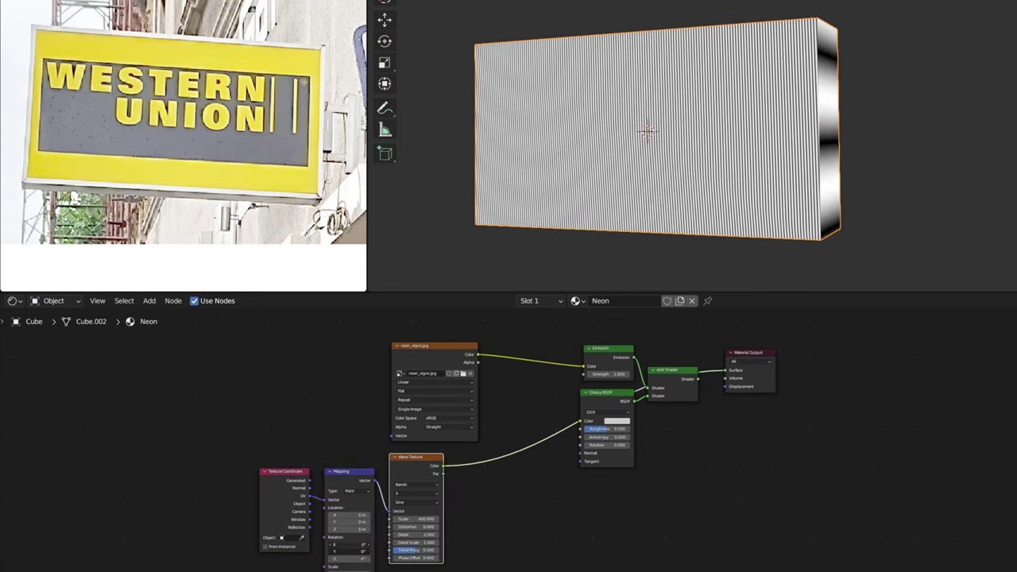
left_click_drag(346, 544, 346, 552)
type("90")
key("Return")
Shift the texture nodes away from the shaders and blend the sign image with the Wave Texture using Multiply at factor 0.48
left_click_drag(245, 344, 484, 556)
left_click_drag(417, 362, 298, 362)
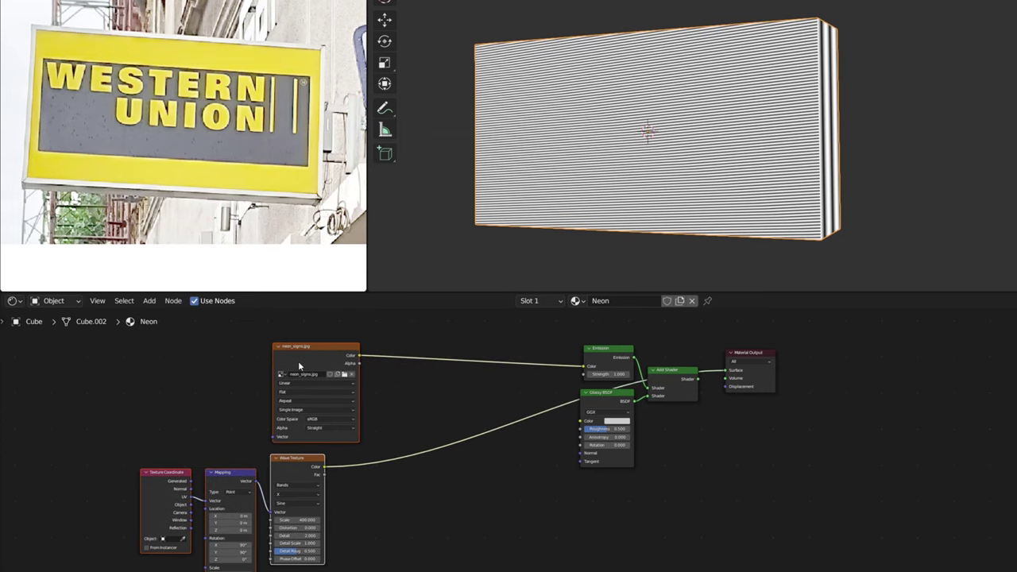
right_click_drag(299, 362, 302, 469, "ctrl+shift")
left_click(412, 422)
left_click(688, 375)
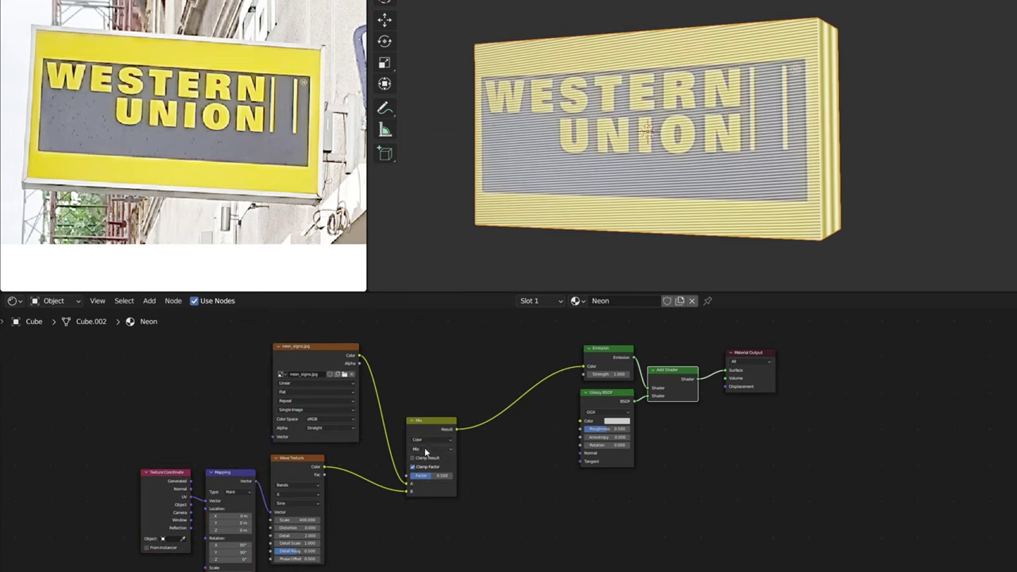
left_click(425, 421)
mouse_move(427, 476)
left_mouse_down()
mouse_move(406, 476)
mouse_move(446, 475)
left_mouse_up()
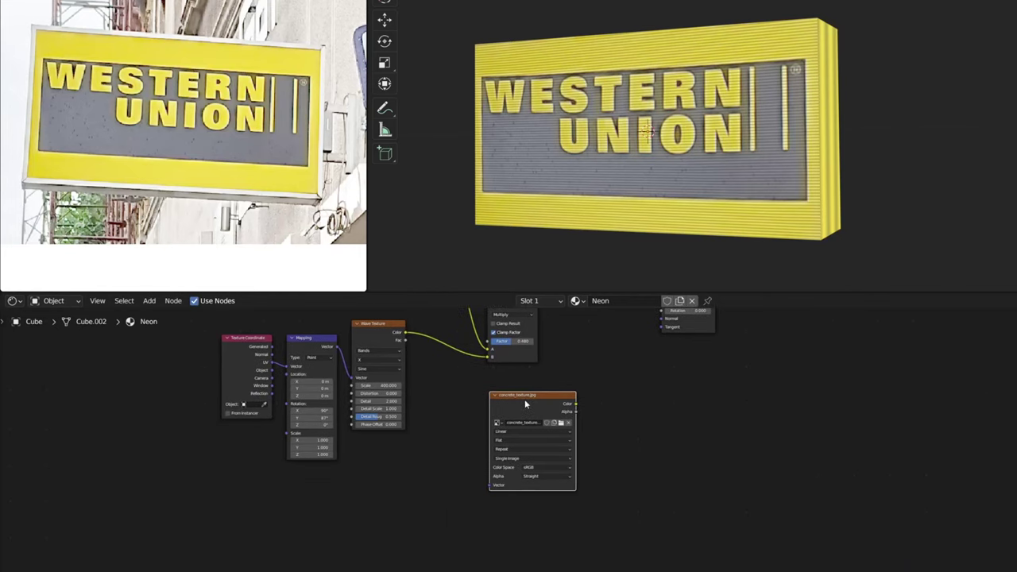
Add mapping nodes to the concrete texture and set scale 7, Z rotation 3.65° and location X -0.61 m, Y 0.42 m
left_click_drag(524, 399, 496, 427)
key("ctrl+t")
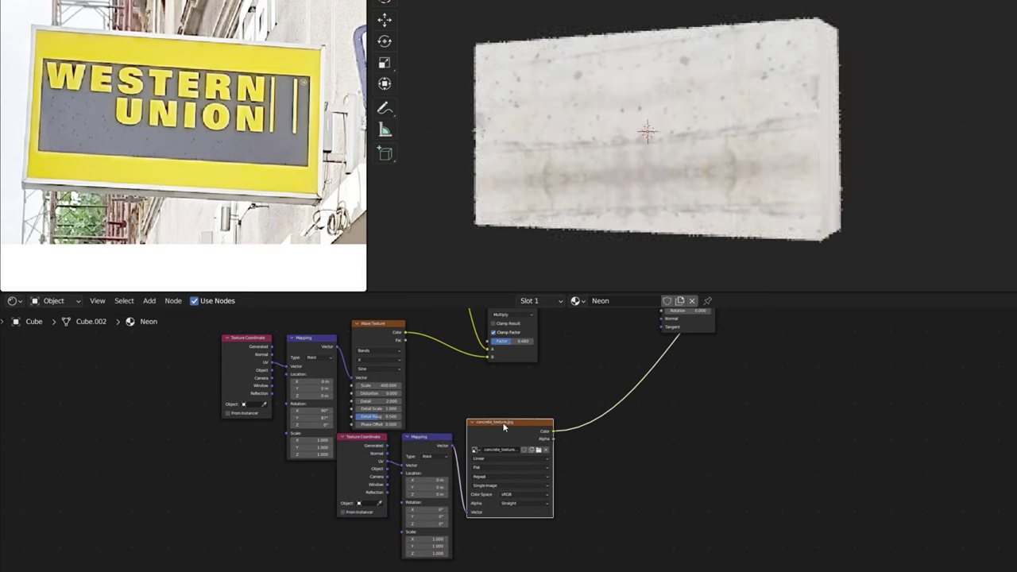
left_click_drag(427, 523, 446, 523)
left_click_drag(429, 488, 380, 480)
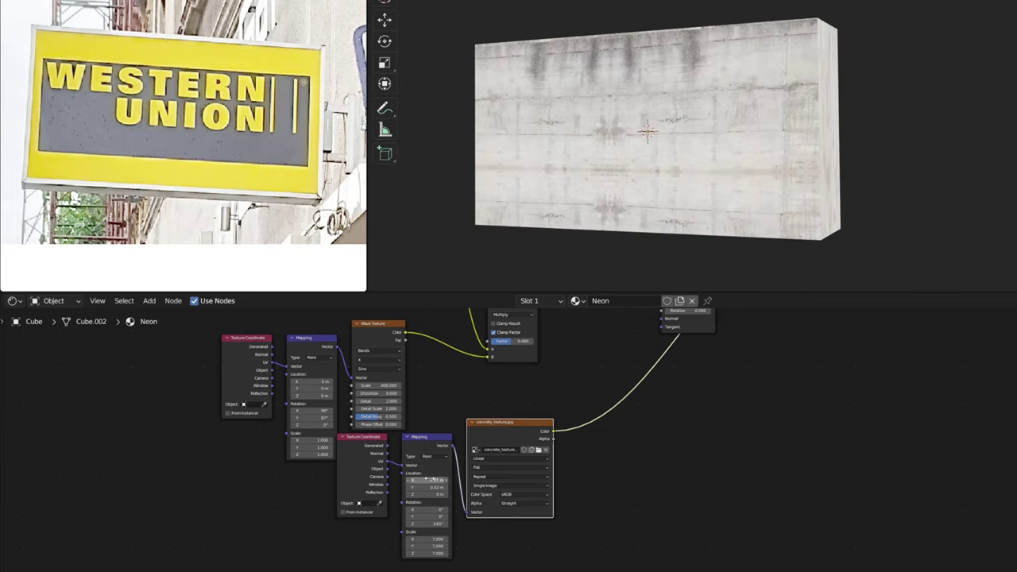
Add a Color Ramp node to the output of the concrete texture
left_click(568, 382)
key("shift+a")
key("s")
left_click(593, 410)
left_click(594, 409)
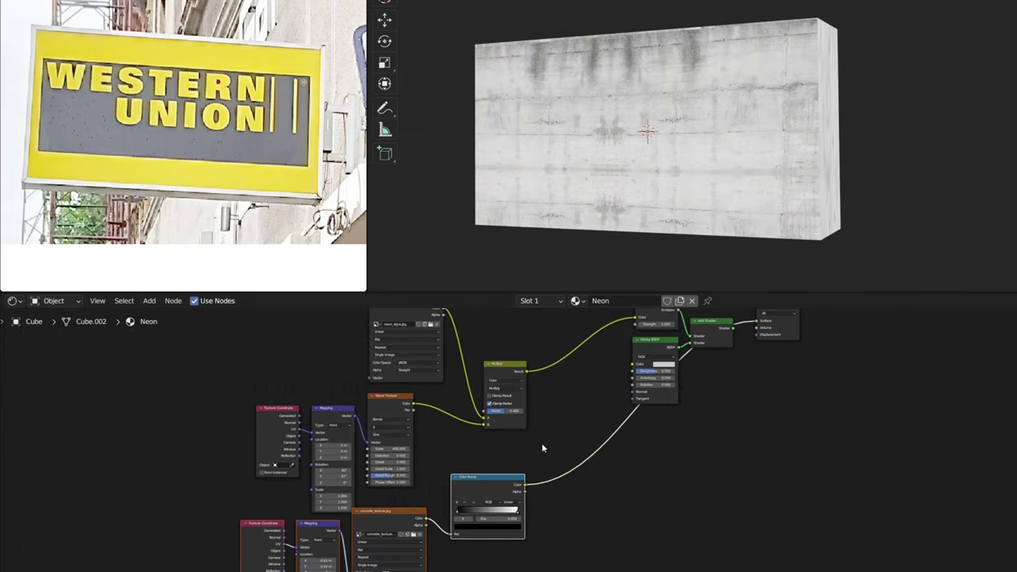
Blend the sign's Multiply result with the concrete Color Ramp using a second Multiply node at a factor of about 0.73
right_click_drag(511, 456, 509, 486, "ctrl+shift")
scroll(565, 435, "up", 4)
middle_click_drag(565, 435, 551, 404)
left_click(549, 403)
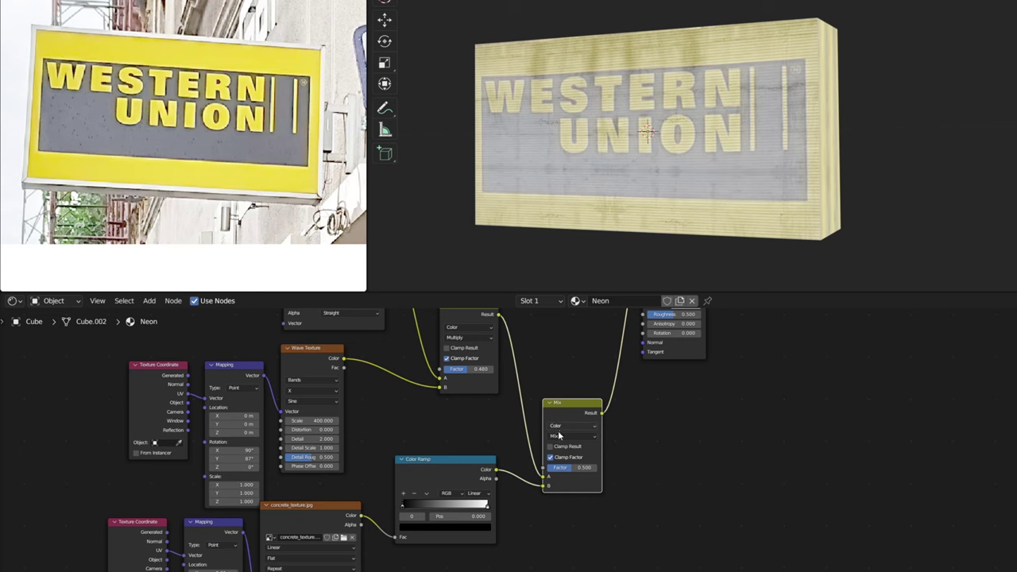
left_click(559, 436)
left_click(566, 405)
mouse_move(565, 468)
left_mouse_down()
mouse_move(549, 468)
mouse_move(592, 468)
mouse_move(542, 468)
left_mouse_up()
scroll(738, 381, "down", 3)
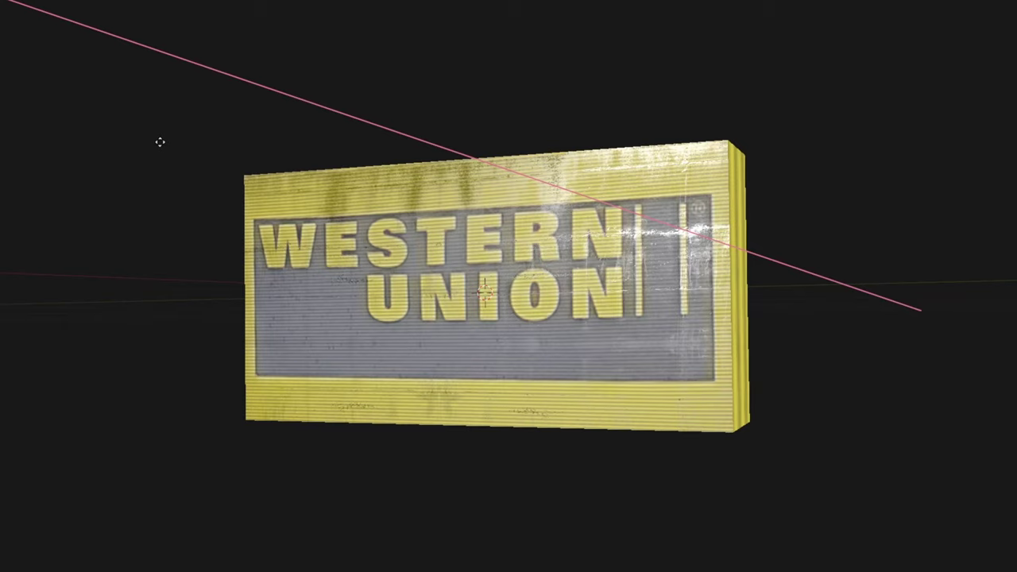
Position the light so it reflects off the sign's front face
left_click(159, 141)
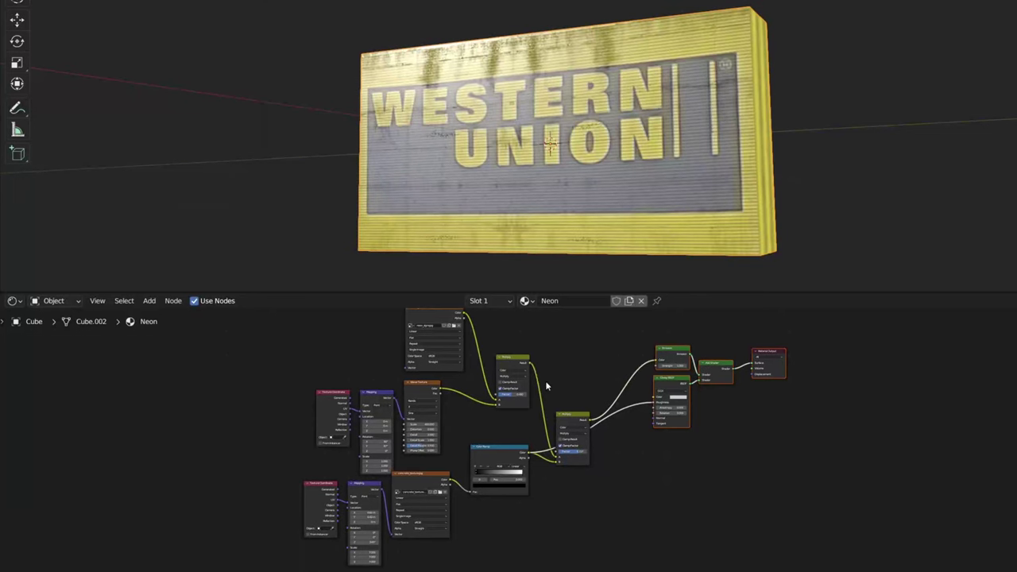
Add a Noise Texture and a second Color Ramp below the concrete Color Ramp, feeding the noise into the ramp
key("shift+a")
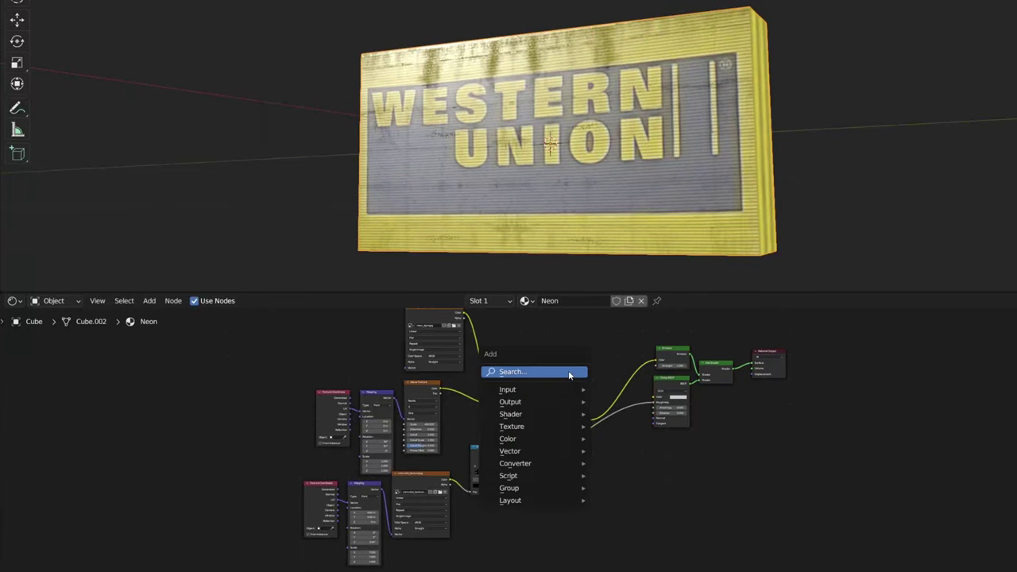
type("no")
key("Return")
left_click(561, 494)
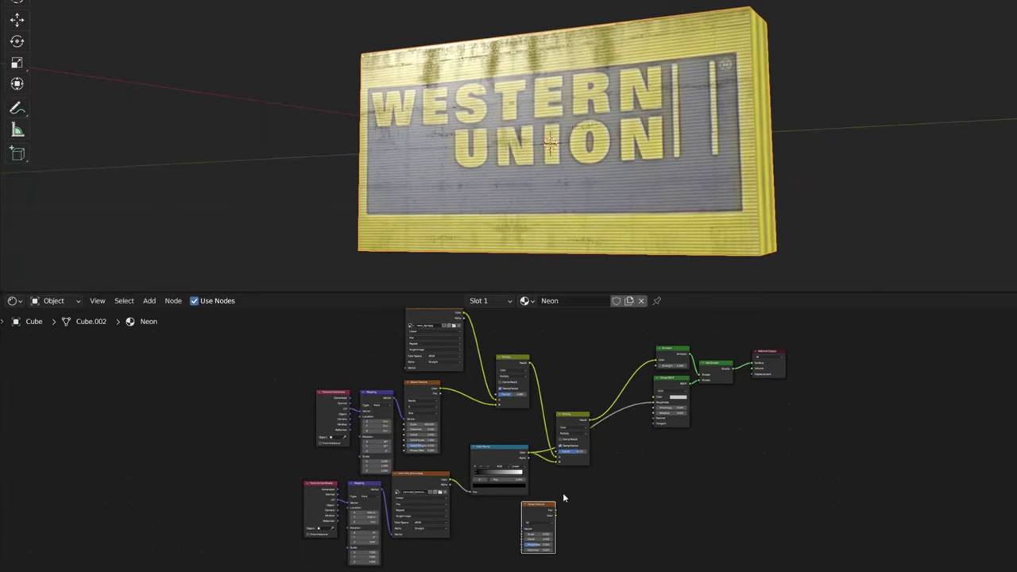
key("shift+a")
left_click(559, 449)
type("col")
left_click(572, 472)
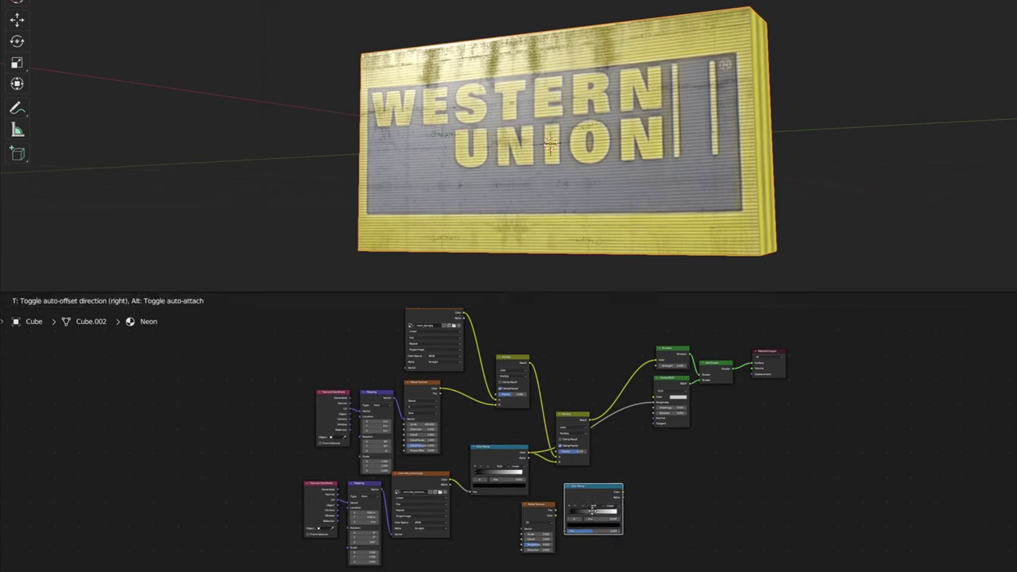
left_click(556, 514)
Blend the second Multiply result with the noise Color Ramp through another Mix node set to Multiply
scroll(592, 521, "up", 5)
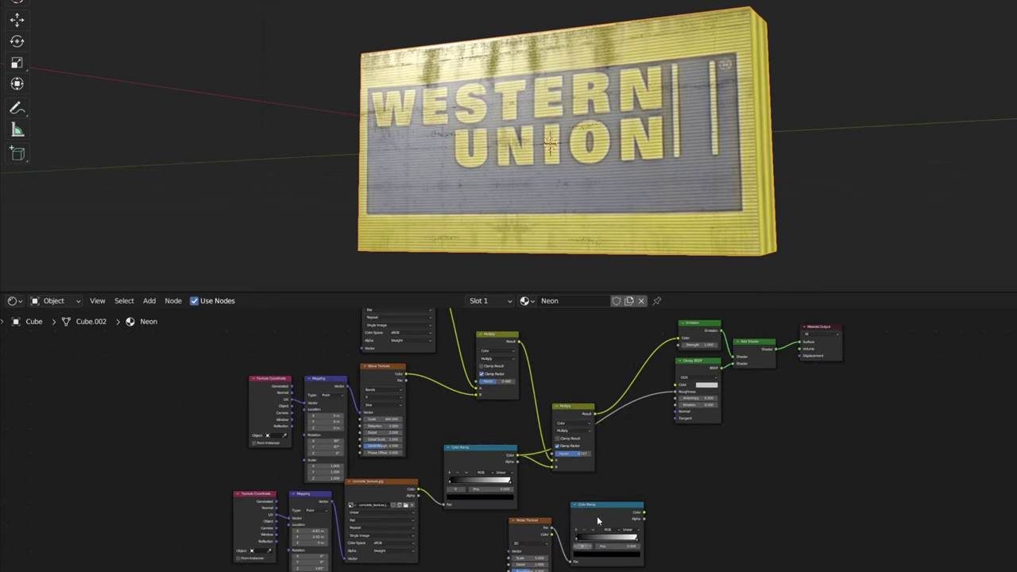
middle_click_drag(588, 536, 568, 462)
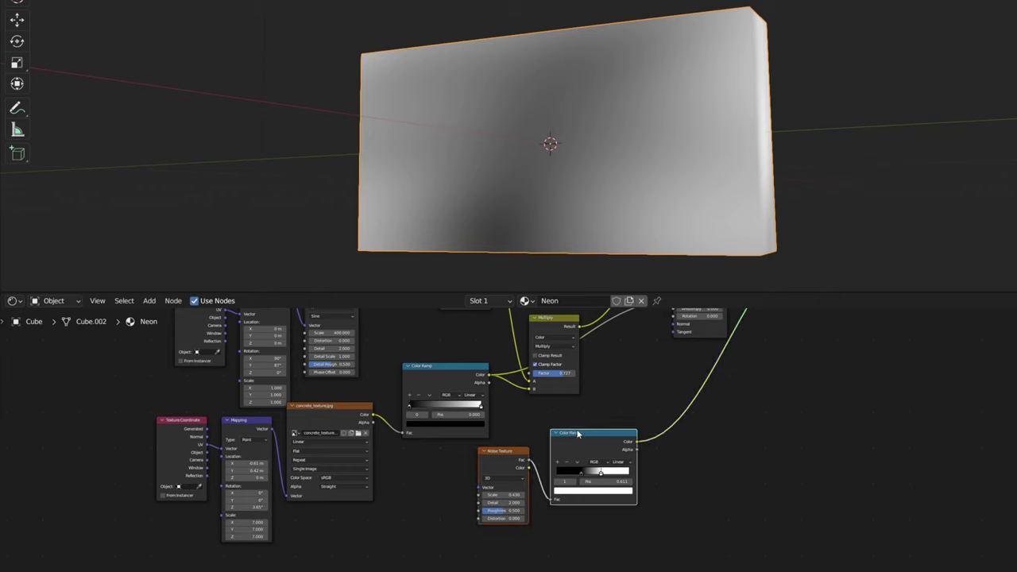
left_click_drag(578, 434, 534, 448)
right_click_drag(567, 401, 576, 456, "ctrl+shift")
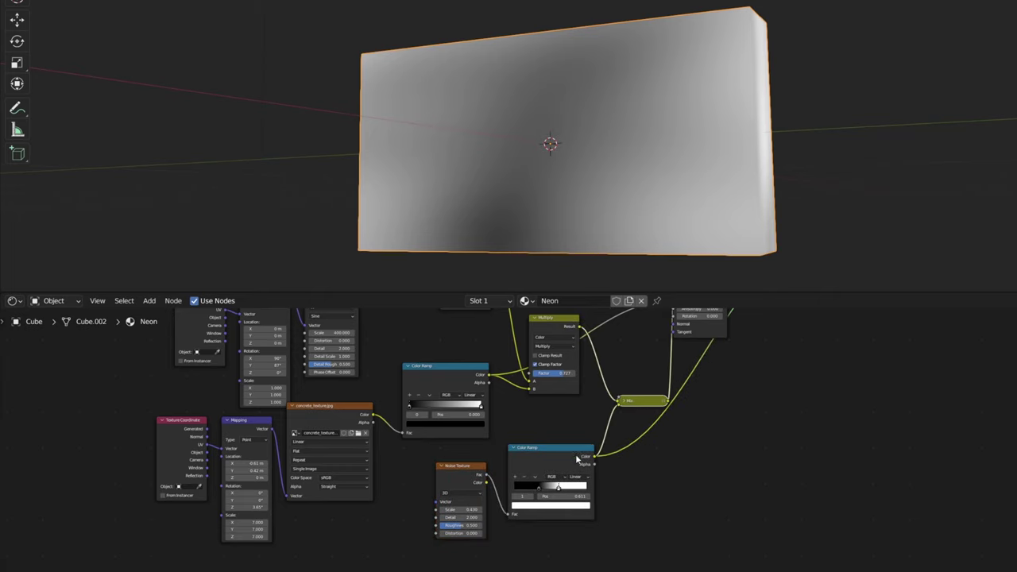
left_click(625, 403)
left_click(643, 427)
left_click(642, 406)
scroll(736, 376, "down", 2)
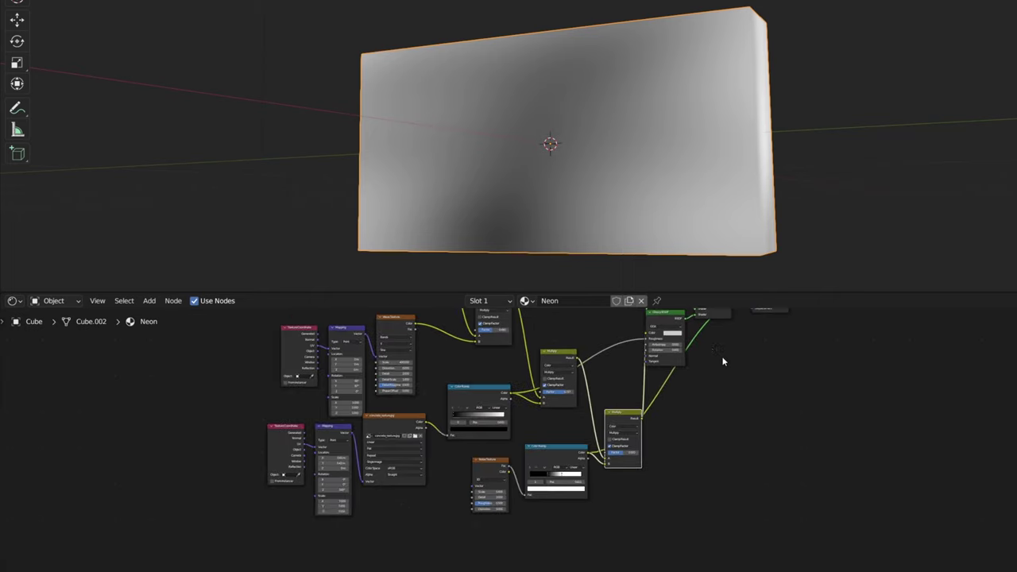
Increase the Noise Texture's scale to make the dark patches on the sign smaller
scroll(699, 333, "down", 2)
scroll(570, 449, "up", 4)
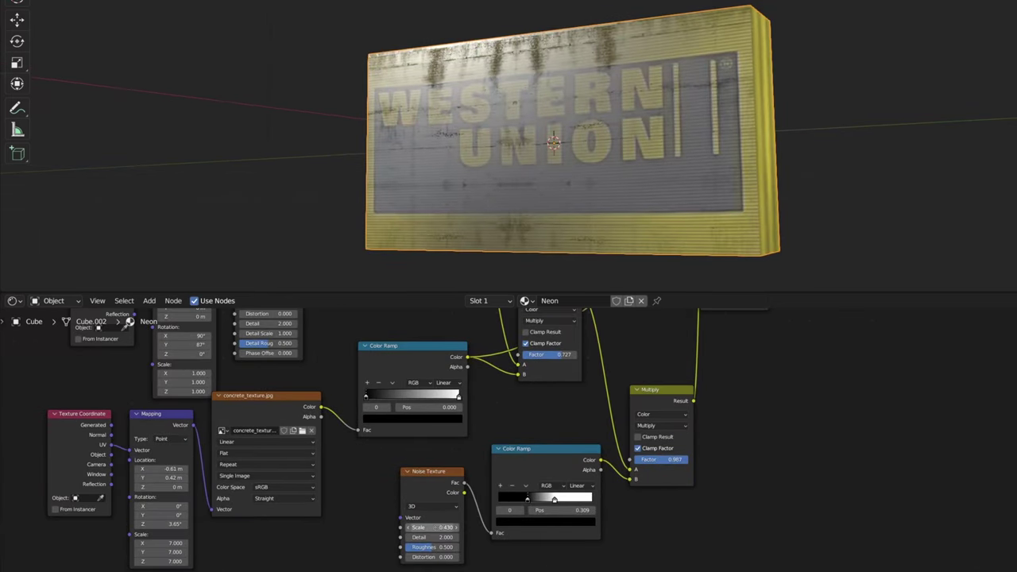
left_click_drag(431, 527, 477, 527)
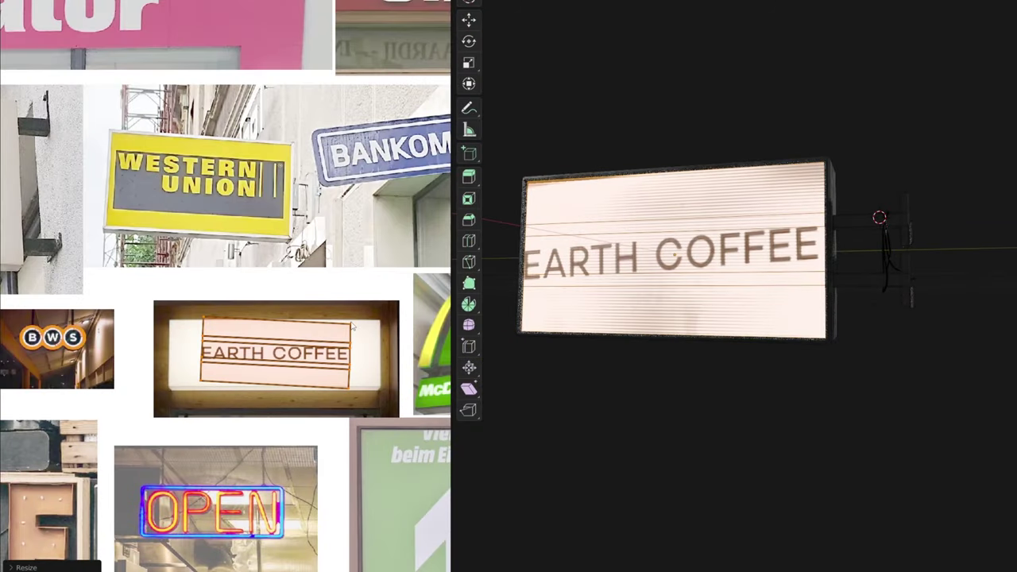
Rotate and scale the new sign's front-face UVs to align with the EARTH COFFEE sign in the reference image
key("r")
left_click(367, 326)
key("s")
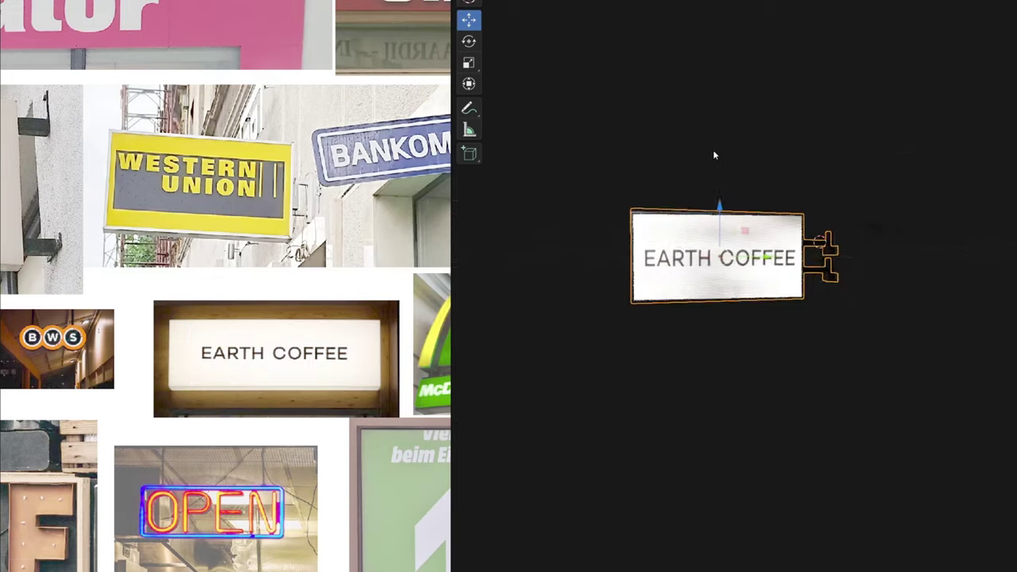
middle_click_drag(713, 154, 692, 136)
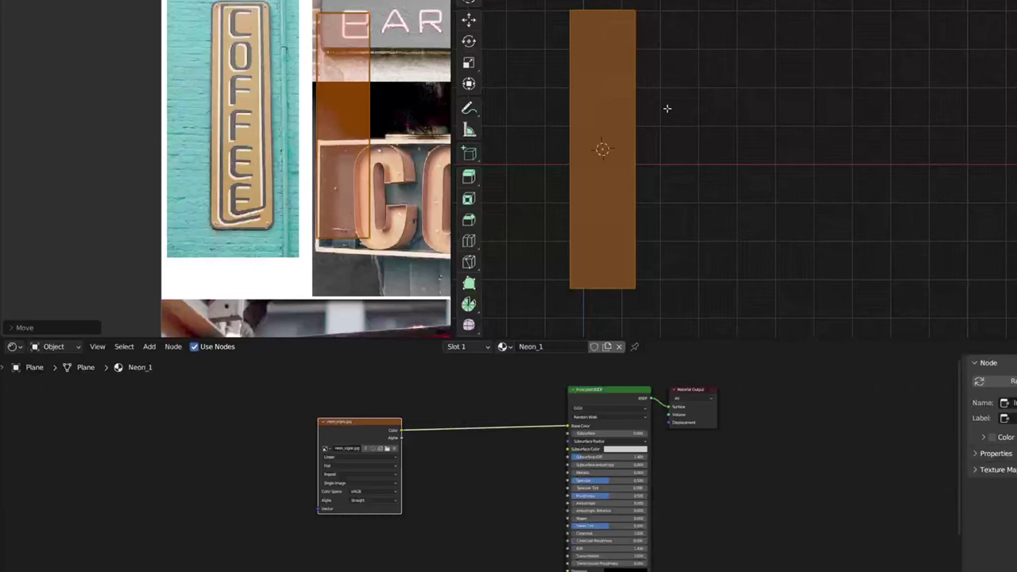
Move the tall plane's UVs onto the vertical COFFEE sign in the reference image and finish mesh editing
left_click_drag(350, 143, 292, 112)
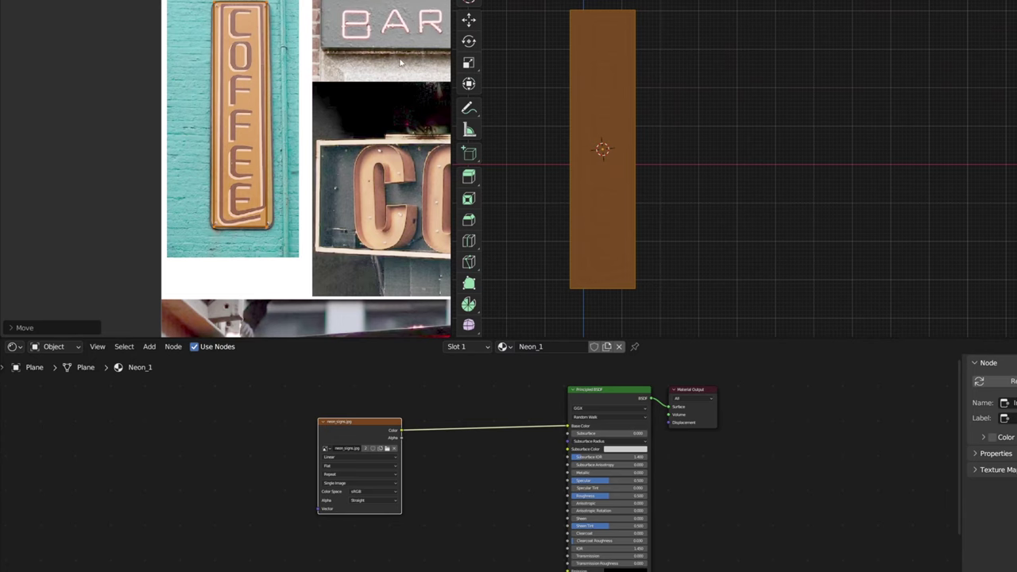
key("Tab")
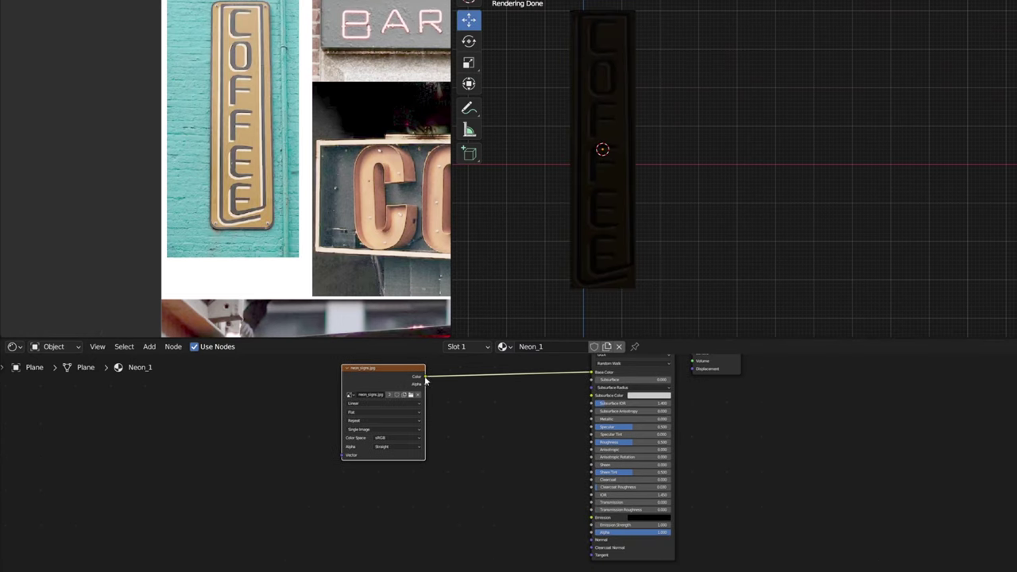
Feed the sign image's color into Emission and Emission Strength, and route it through a new Color Ramp into Alpha
left_click_drag(425, 377, 564, 513)
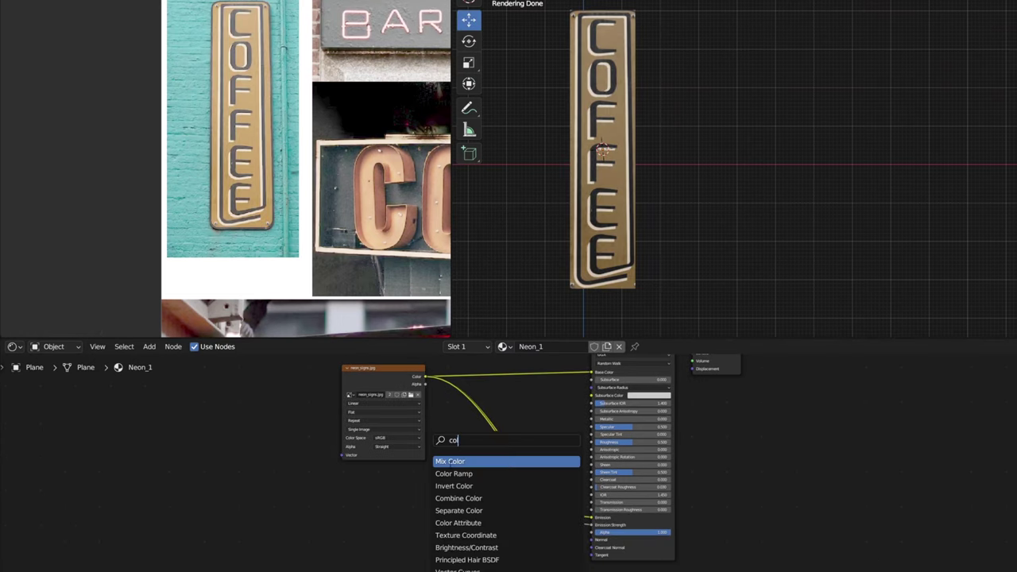
left_click(454, 473)
left_click(457, 489)
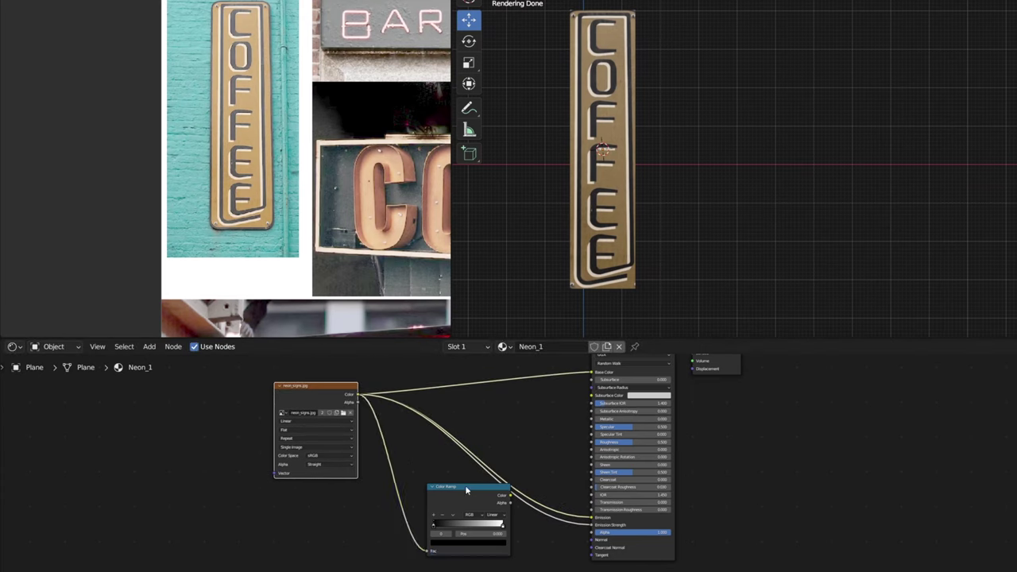
left_click_drag(466, 487, 442, 501)
left_click_drag(581, 539, 592, 533)
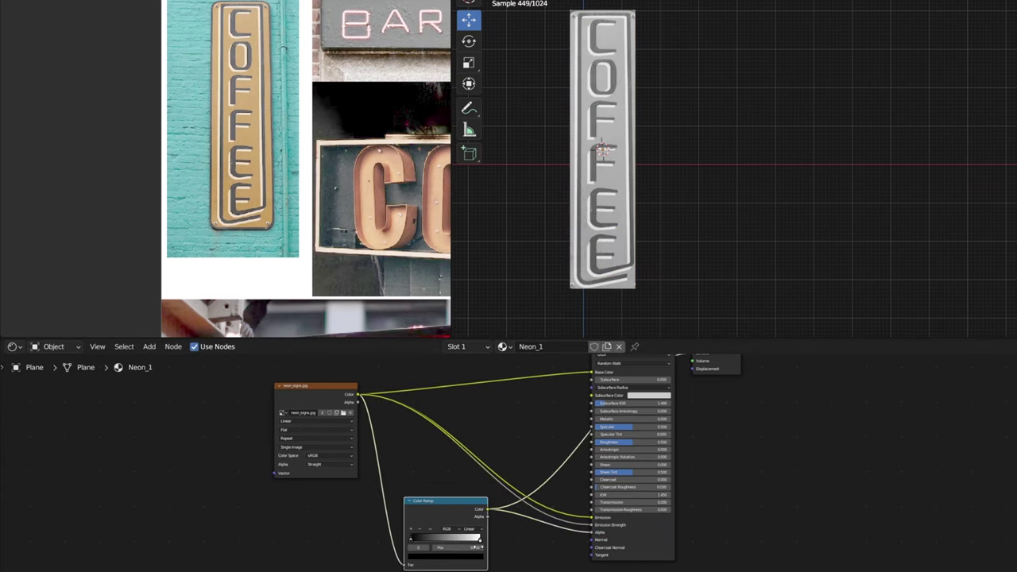
Move the Color Ramp's white stop close to the black one and insert an Invert Color node between the ramp and Alpha
scroll(488, 431, "down", 1)
key("shift+a")
left_click(488, 429)
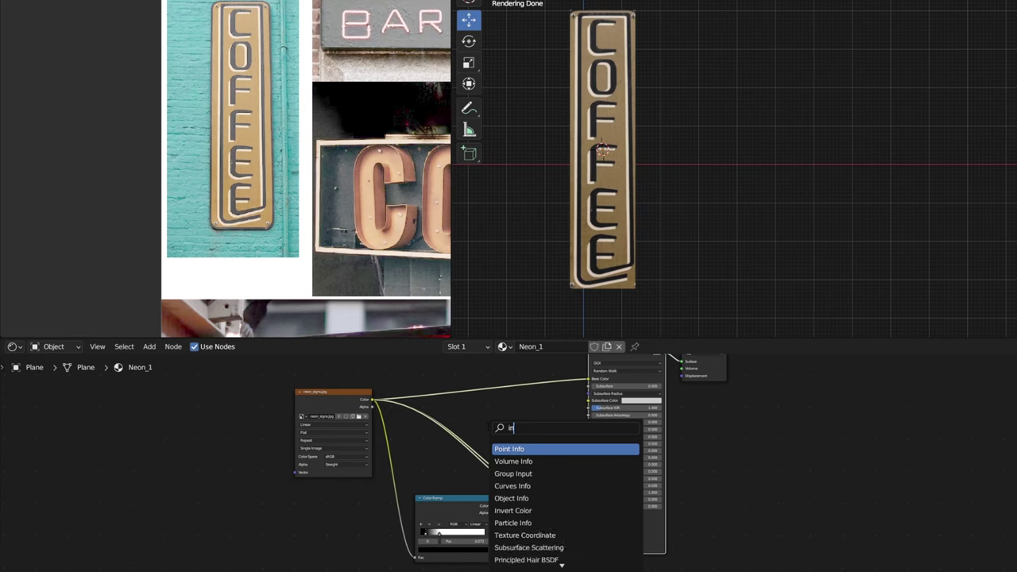
type("inv")
key("Return")
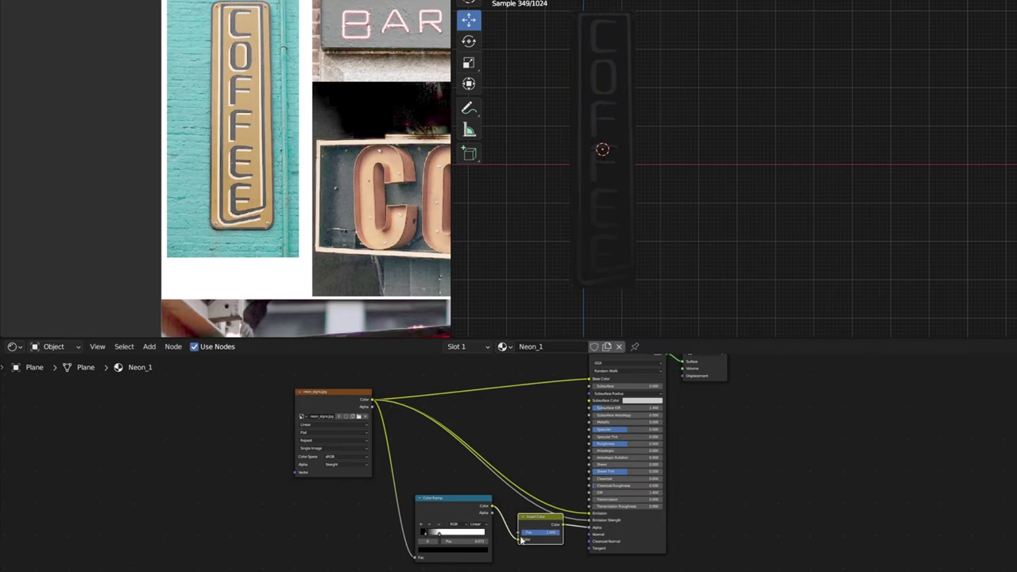
Insert a Math node set to Multiply with a value of 50 between the image color and Emission Strength
left_click_drag(521, 540, 451, 431)
type("math")
key("Return")
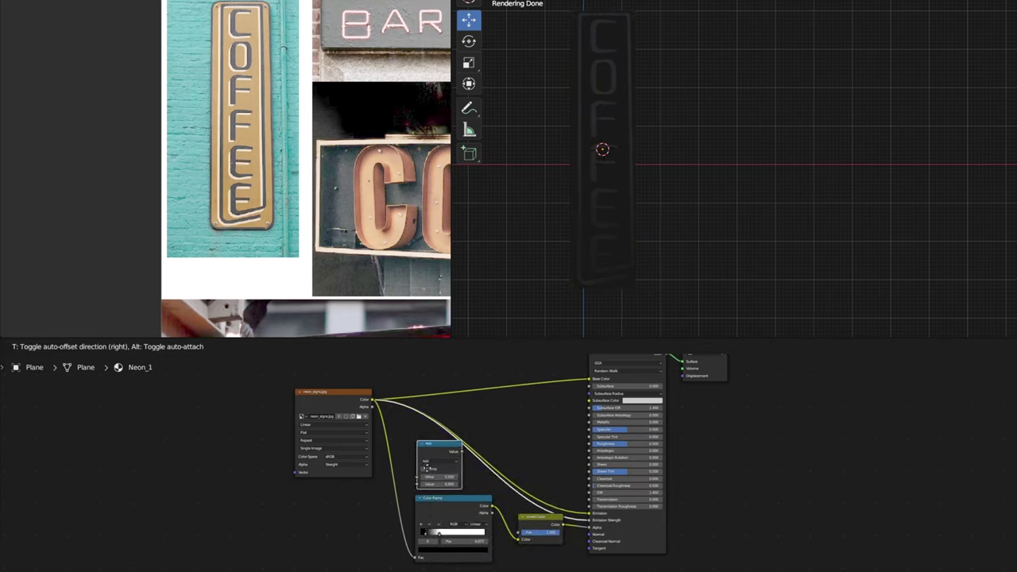
left_click(433, 471)
left_click(440, 467)
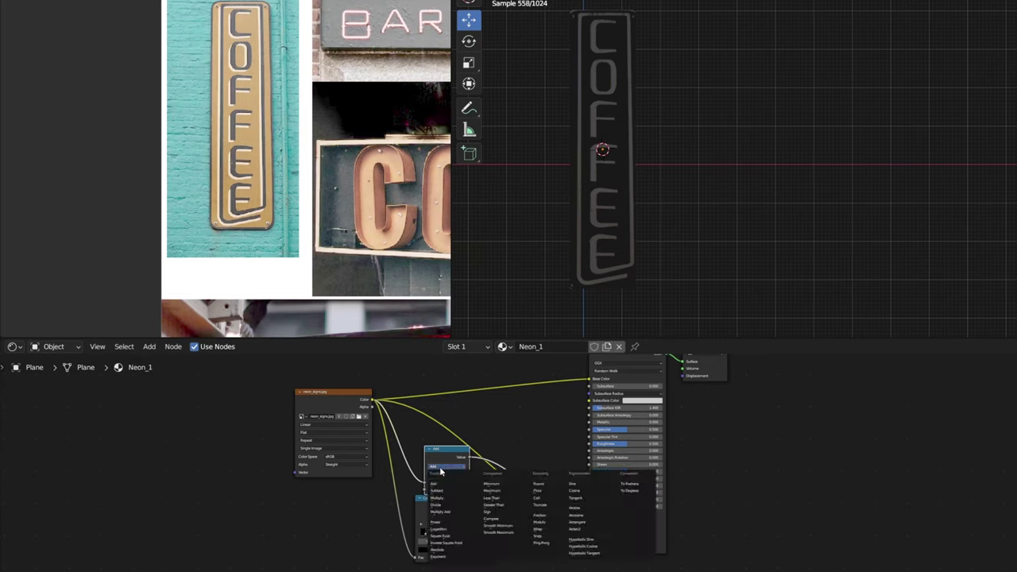
left_click(445, 512)
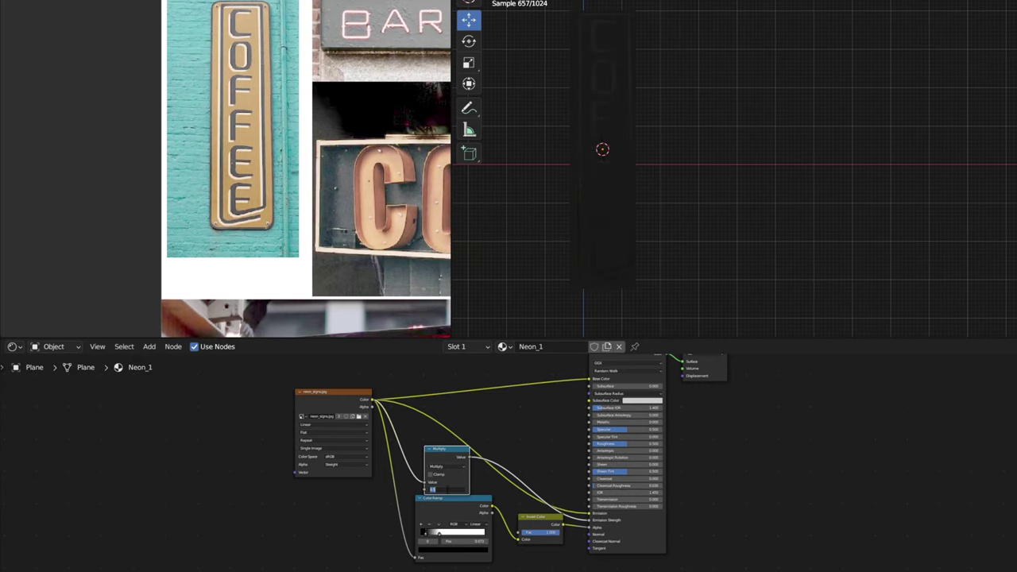
type("50")
key("Return")
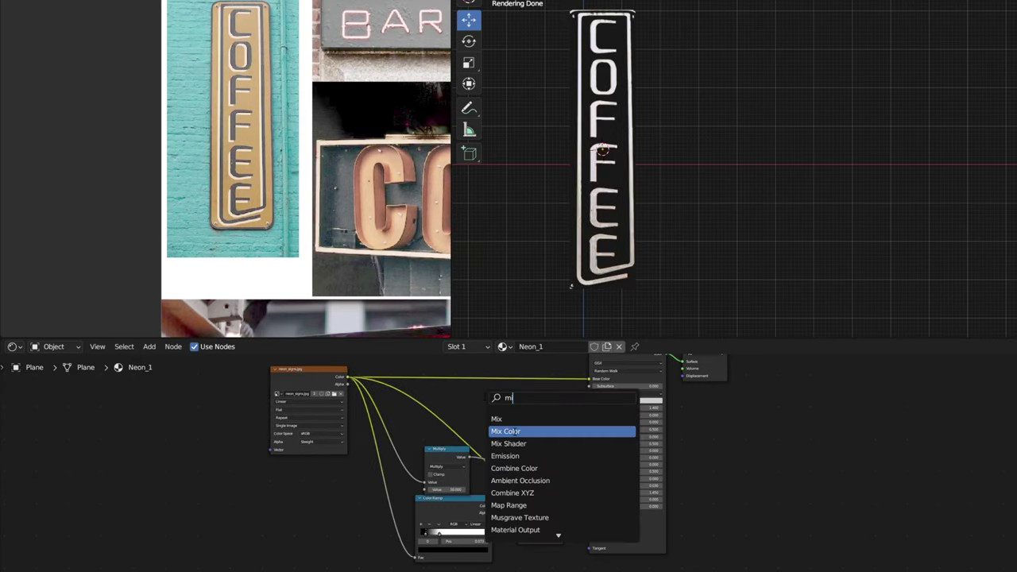
Tint the emission red with a Mix Color node set to Multiply at factor 1 between the image and Emission
type("m")
left_click(512, 431)
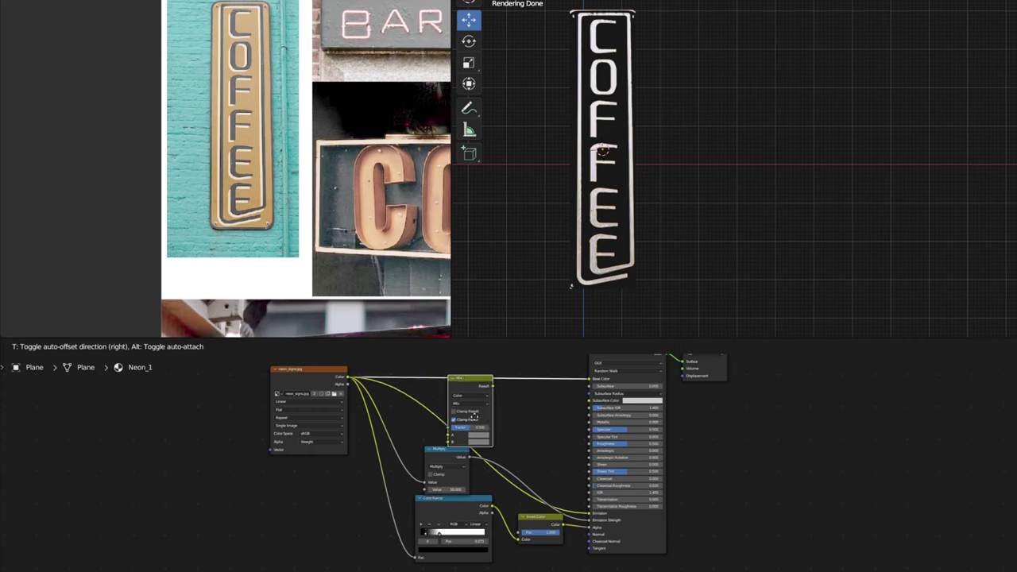
left_click(498, 446)
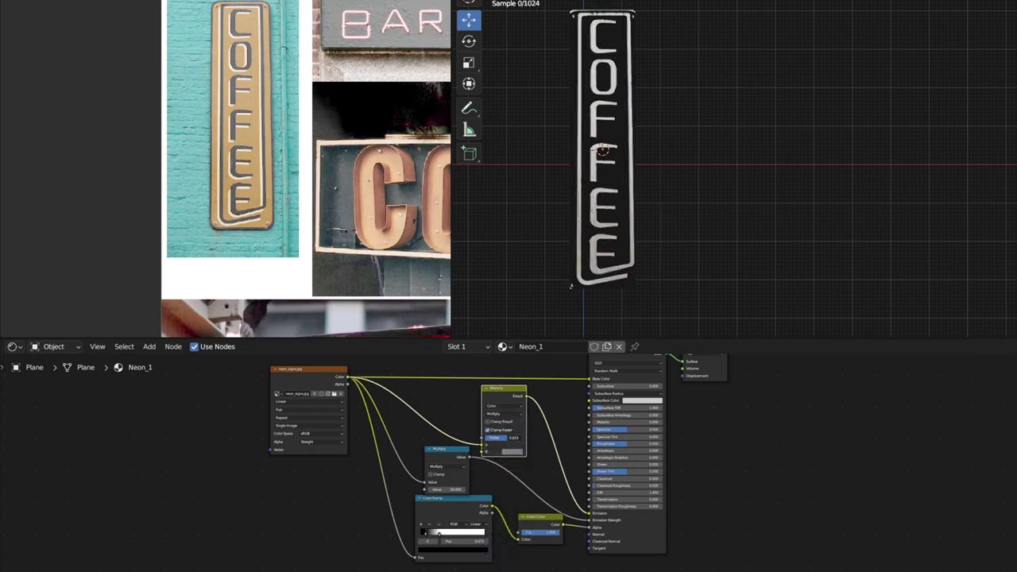
left_click(525, 408)
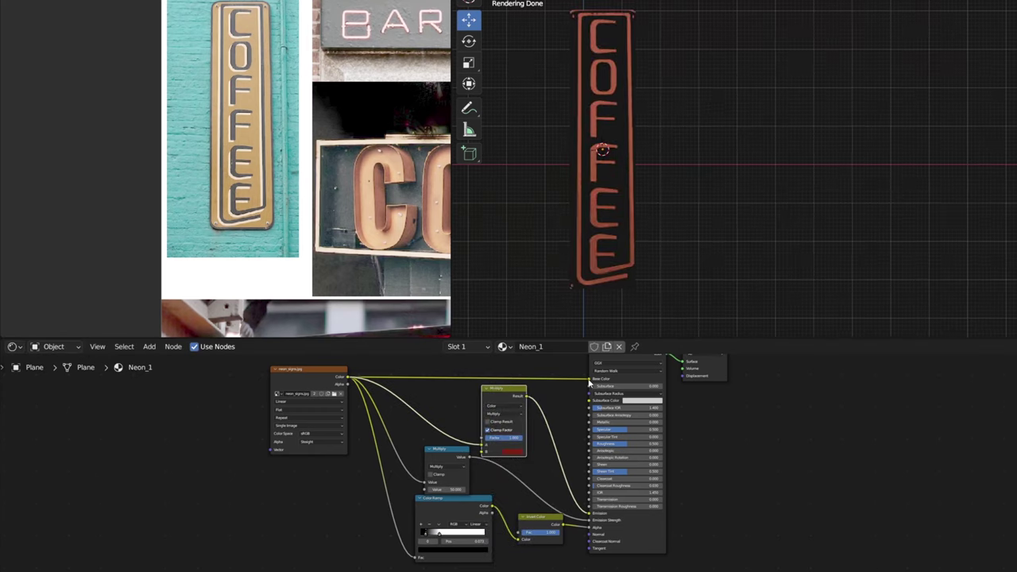
left_click_drag(590, 380, 576, 376)
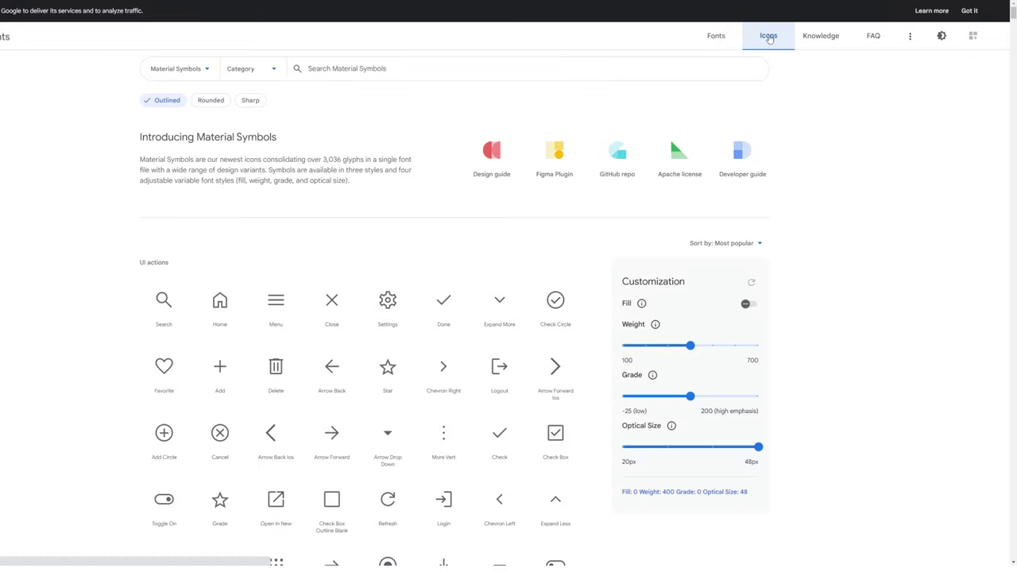
Search Google's Material Symbols for "food" and download the Lunch Dining icon as an SVG
left_click(369, 68)
type("food")
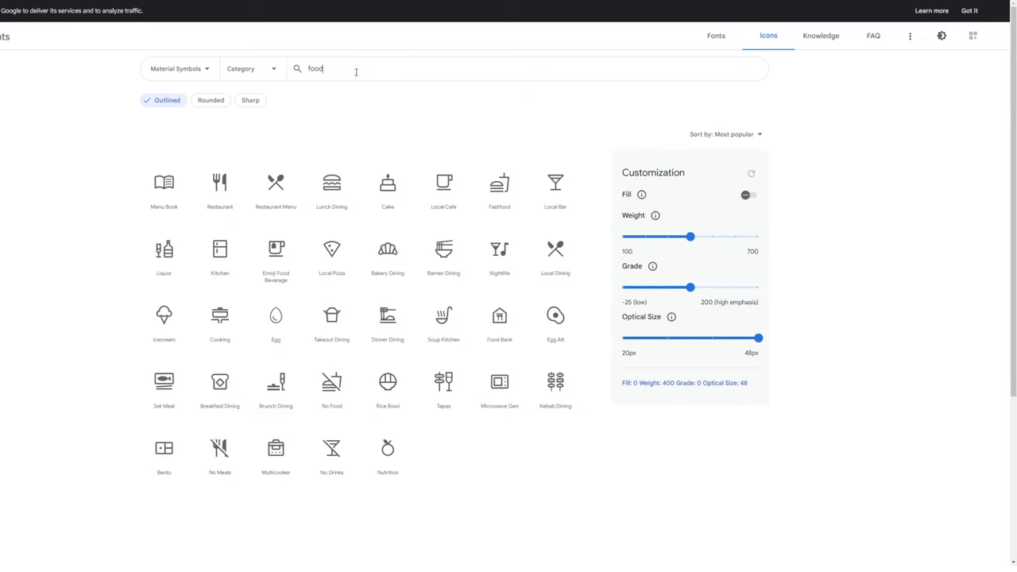
left_click(326, 205)
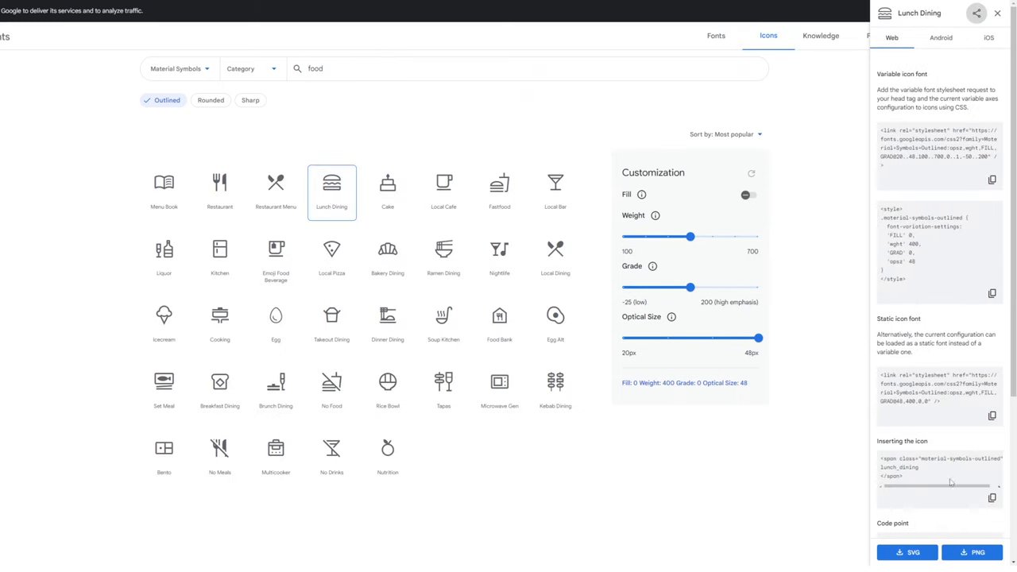
left_click(907, 552)
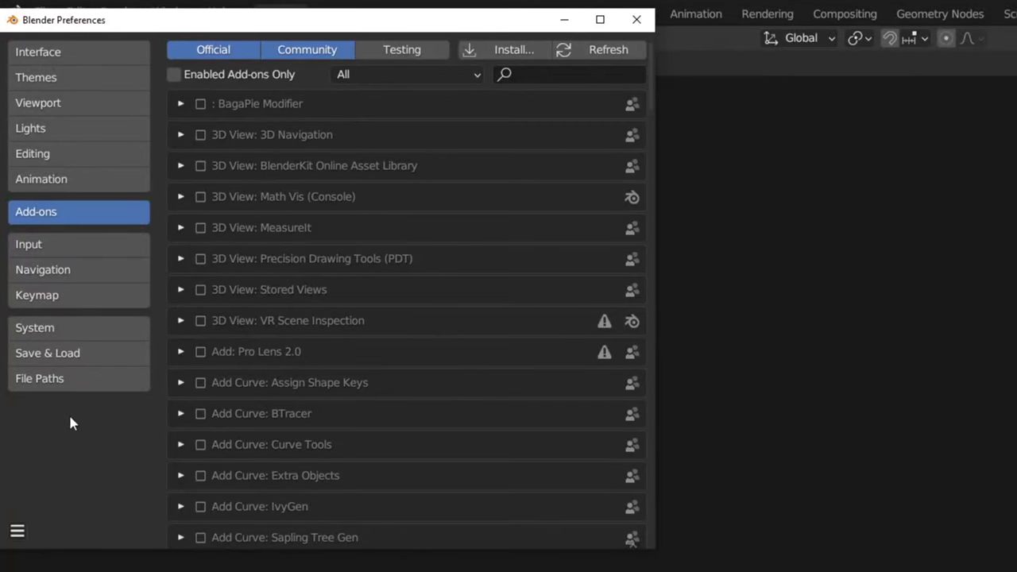
In Blender's preferences, find add-ons matching "svg" and enable Import-Export: Scalable Vector Graphics (SVG) 1.1 format
left_click(524, 76)
type("svg")
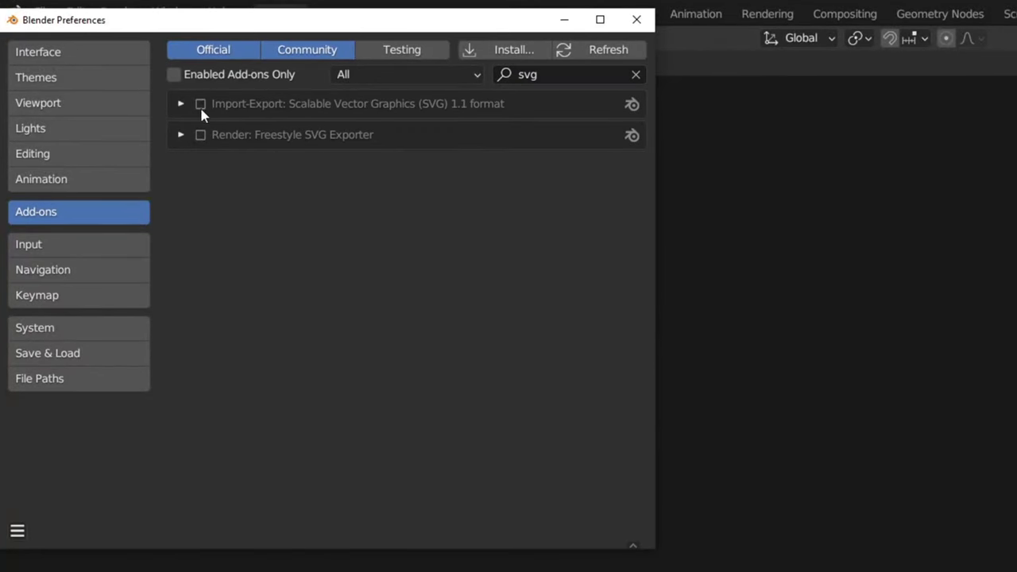
left_click(200, 105)
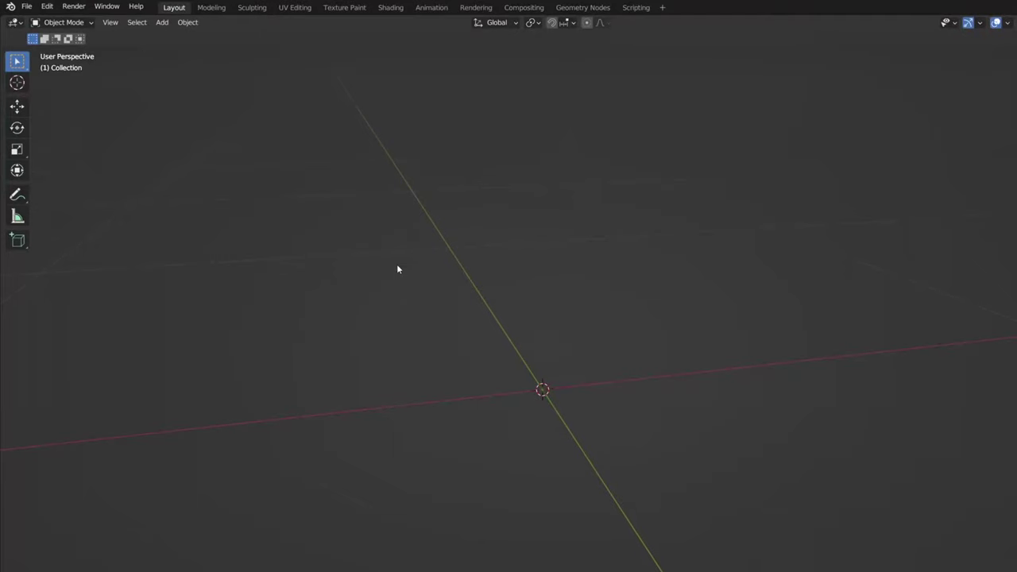
Import the downloaded burger icon as a Scalable Vector Graphics file
left_click(34, 10)
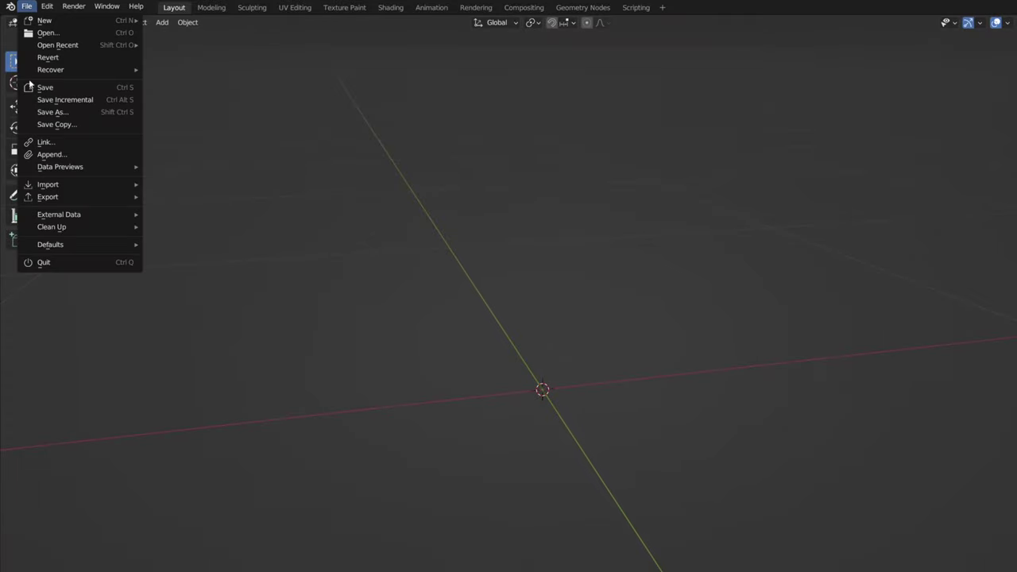
mouse_move(53, 184)
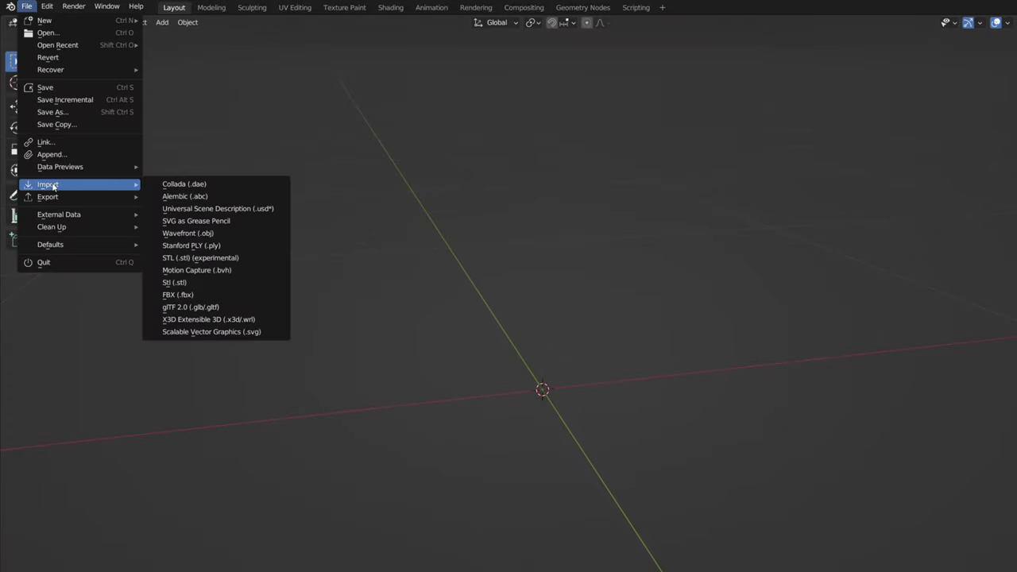
left_click(201, 332)
double_click(586, 203)
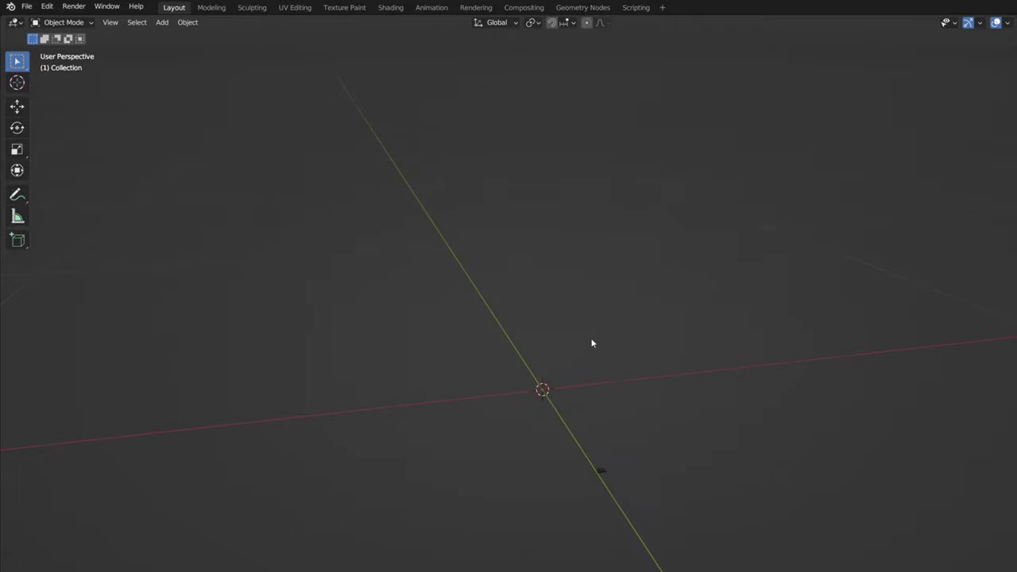
Set the imported burger curve's origin to its geometry and scale it up by about 16.4
left_click(600, 471)
right_click(602, 474)
mouse_move(601, 474)
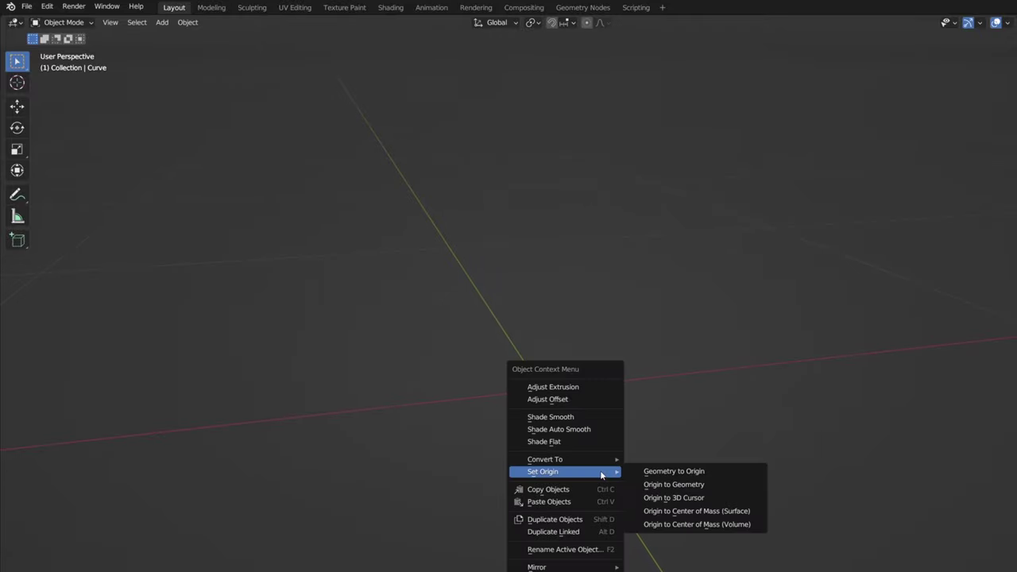
left_click(652, 483)
key("s")
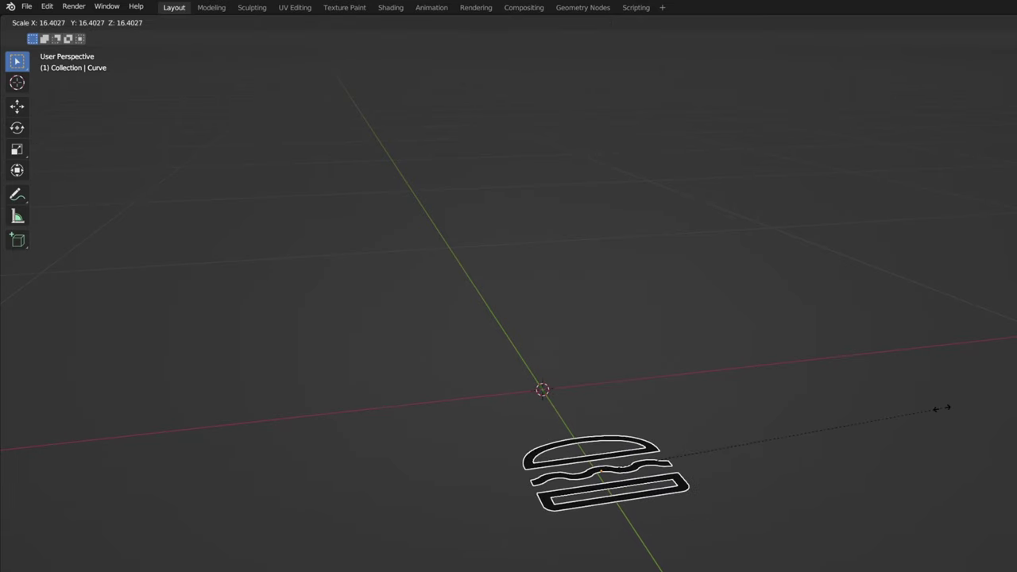
left_click(942, 408)
Rotate the burger curve 90° around the global X axis and view it from the front
key("r")
key("x")
key("9")
key("0")
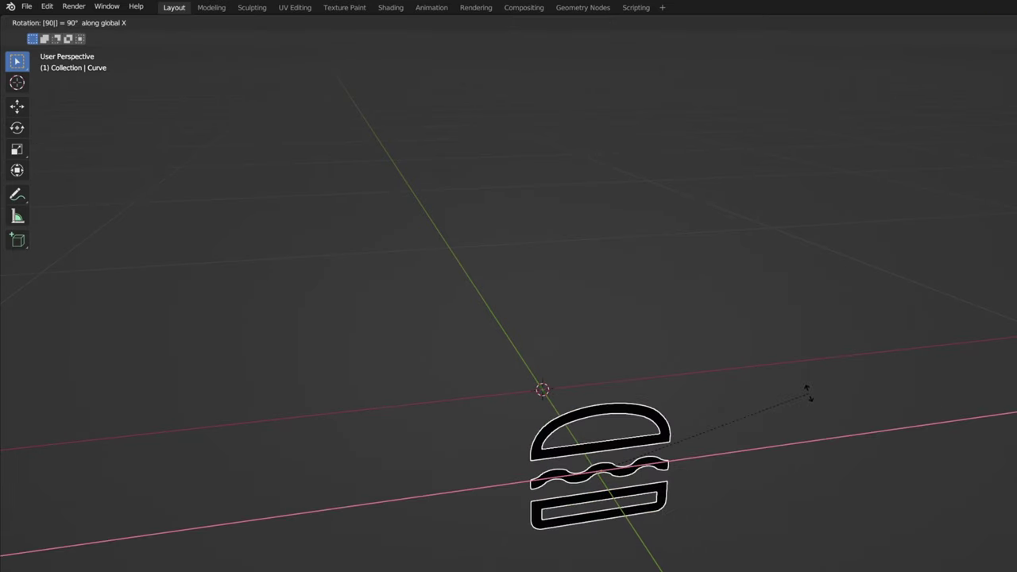
key("Return")
key("KP_1")
scroll(624, 332, "up", 2)
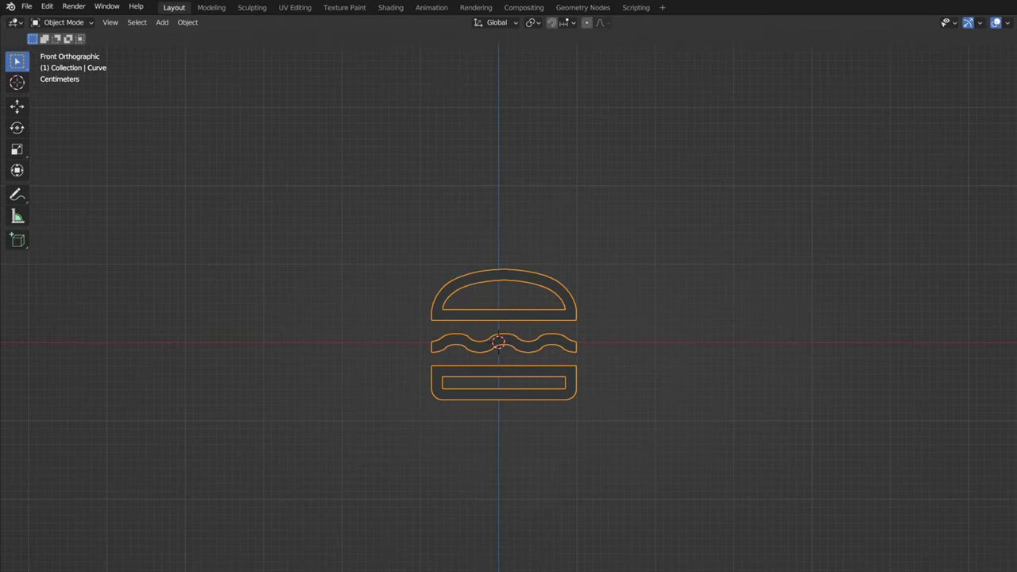
scroll(610, 366, "up", 2)
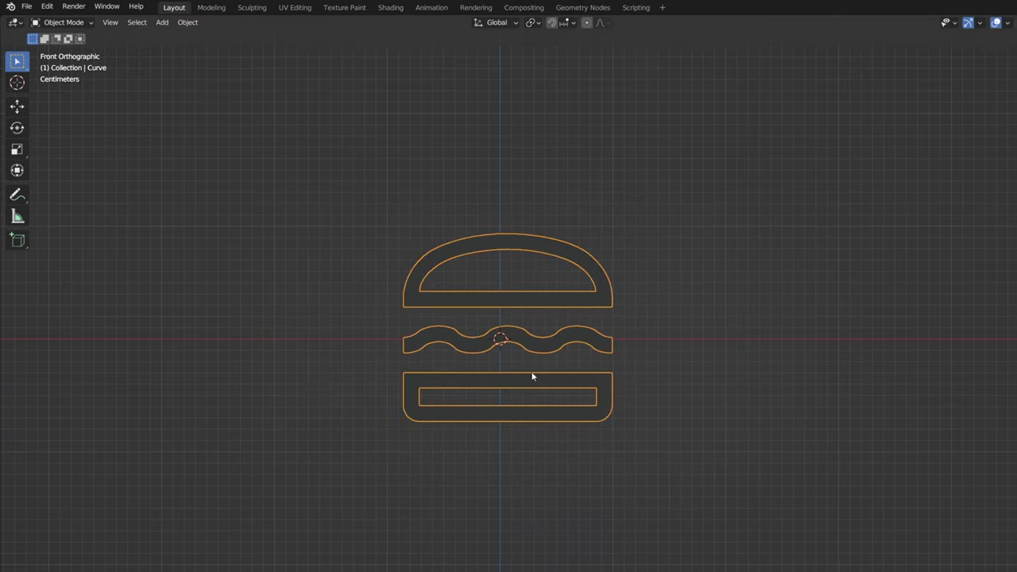
Convert the burger curve to a mesh and simplify its faces with Limited Dissolve
right_click(534, 345)
mouse_move(538, 343)
left_click(587, 358)
key("Tab")
key("x")
left_click(562, 352)
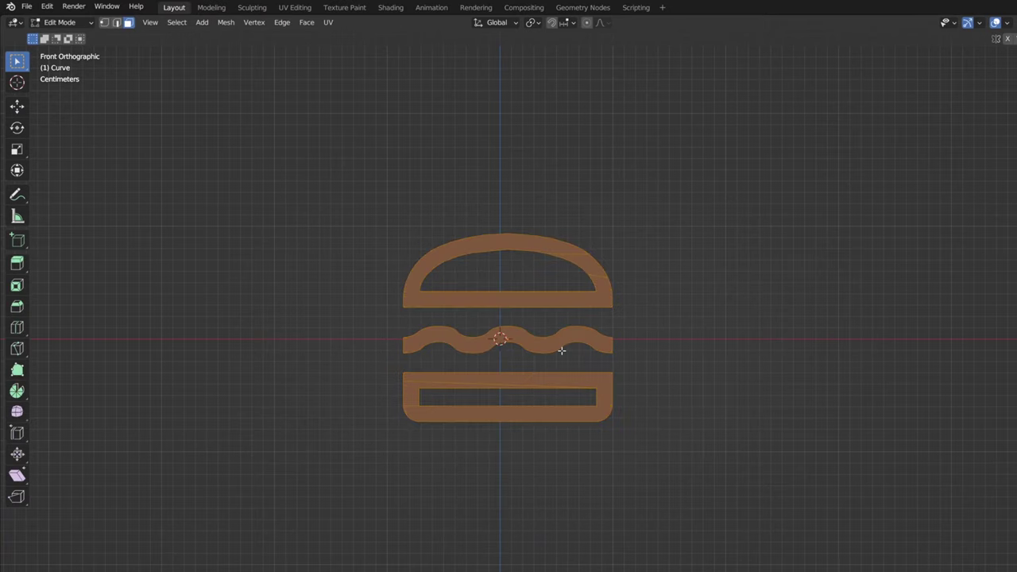
Convert the burger mesh back to a curve and give it a round bevel depth
key("ctrl+z")
key("ctrl+z")
key("ctrl+z")
right_click(561, 351)
mouse_move(560, 347)
left_click(606, 355)
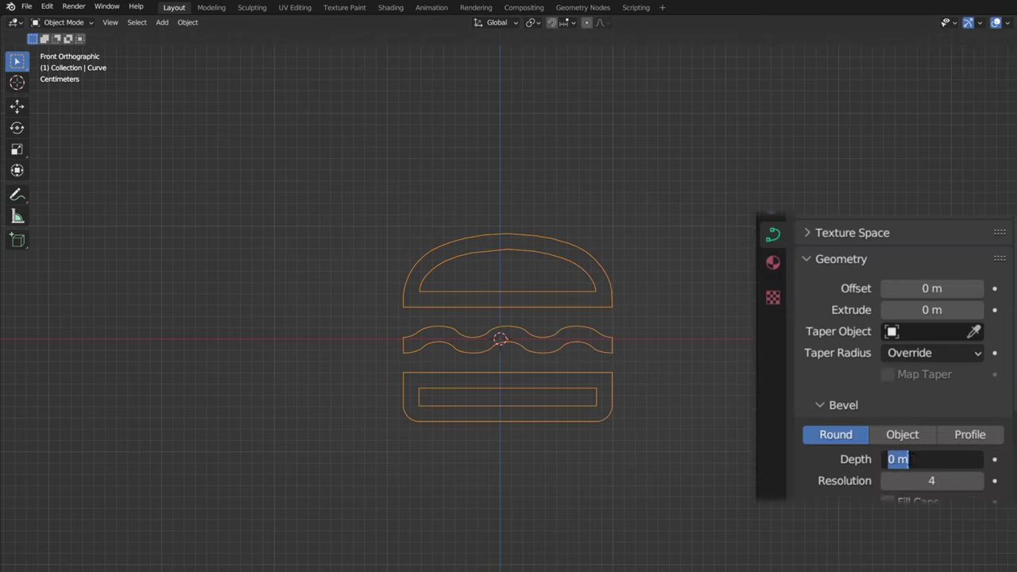
key("Return")
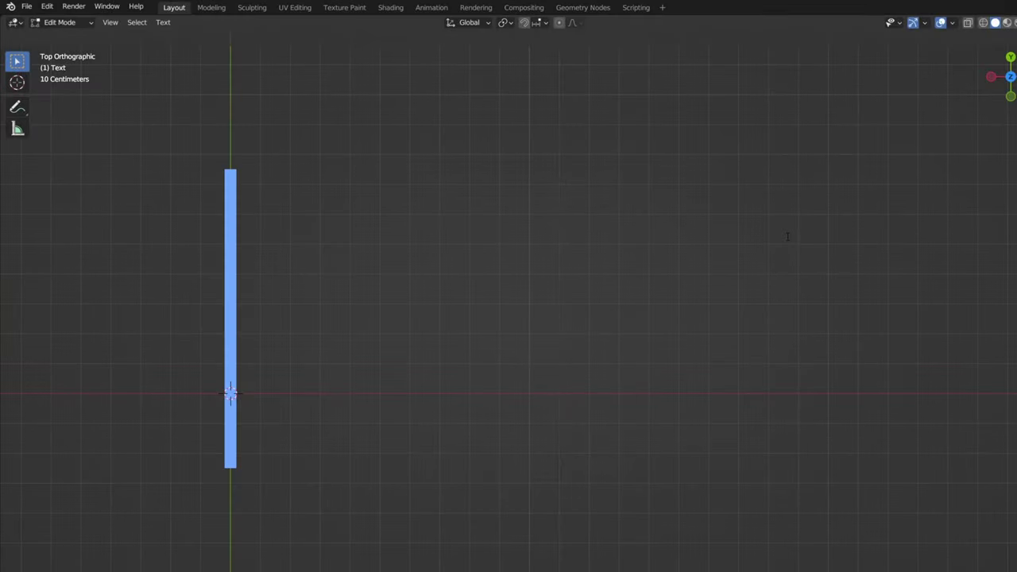
Enter MOTEL as the text object's content and convert it to a mesh
type("MOTEL")
key("Tab")
right_click(386, 311)
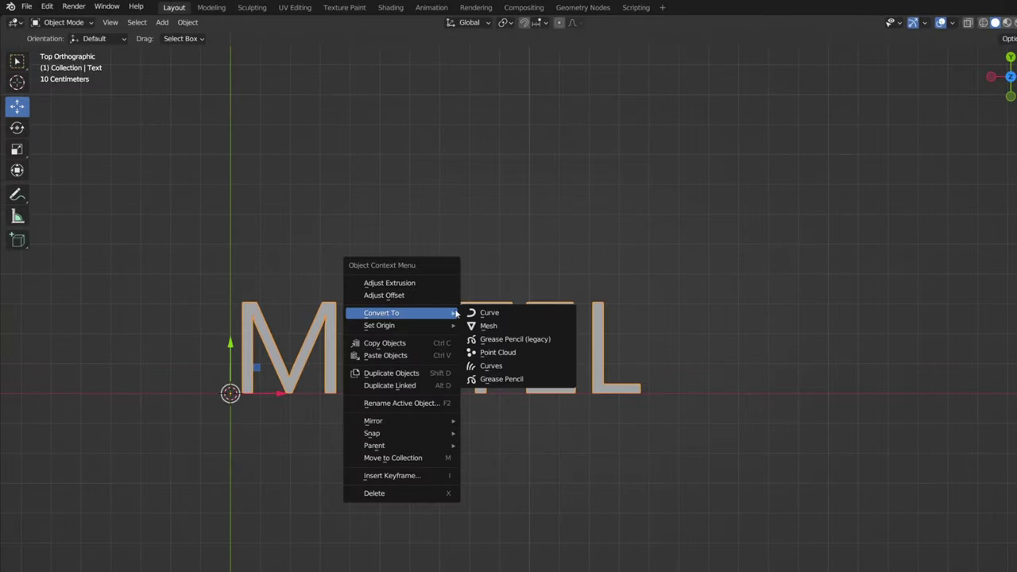
left_click(484, 326)
Simplify the faces of the MOTEL mesh with Limited Dissolve
key("Tab")
key("x")
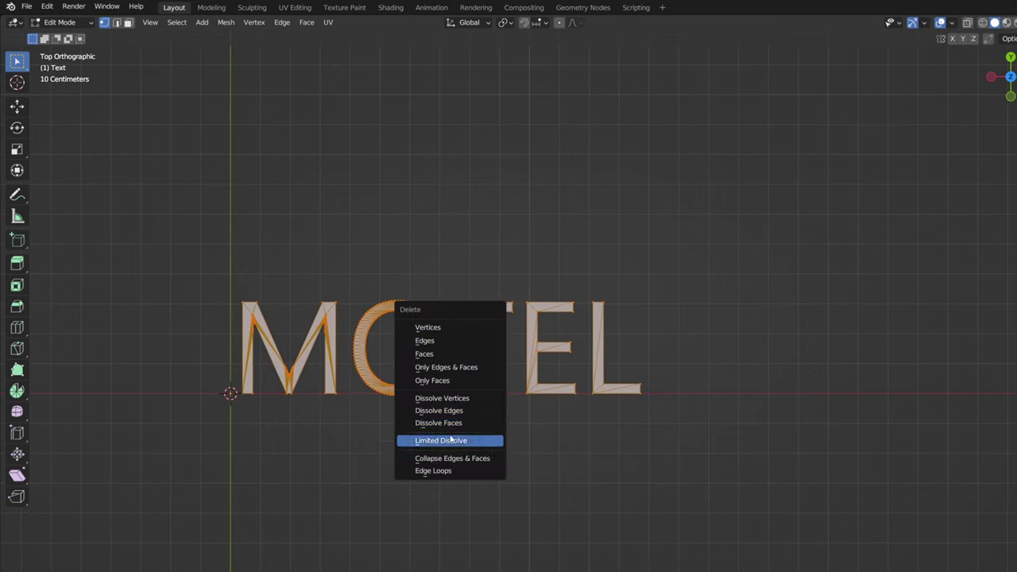
left_click(445, 439)
Convert the MOTEL mesh to a curve and increase its bevel depth to form neon tubes
key("Tab")
right_click(461, 318)
left_click(500, 316)
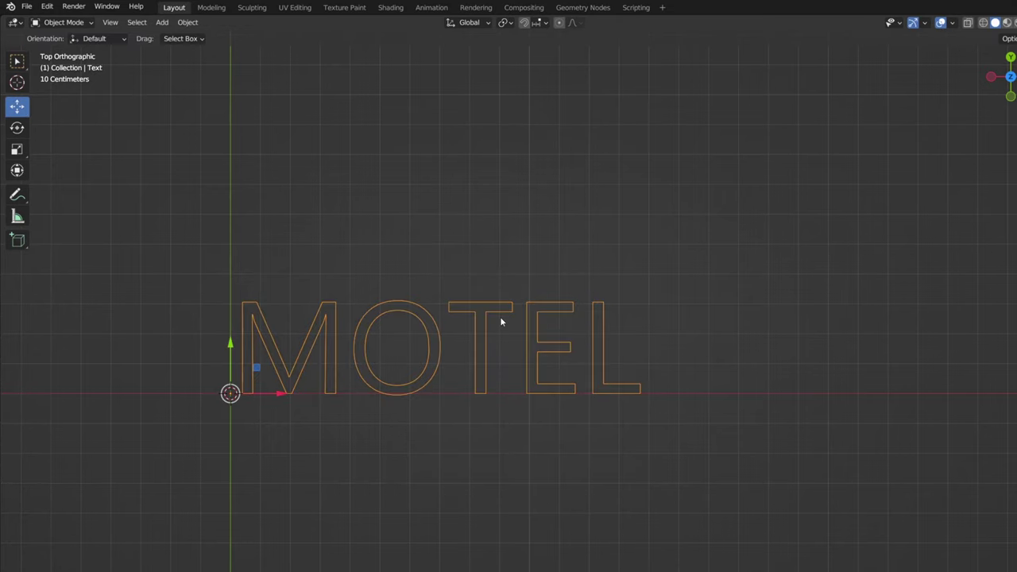
mouse_move(931, 440)
left_mouse_down()
mouse_move(960, 440)
mouse_move(950, 440)
left_mouse_up()
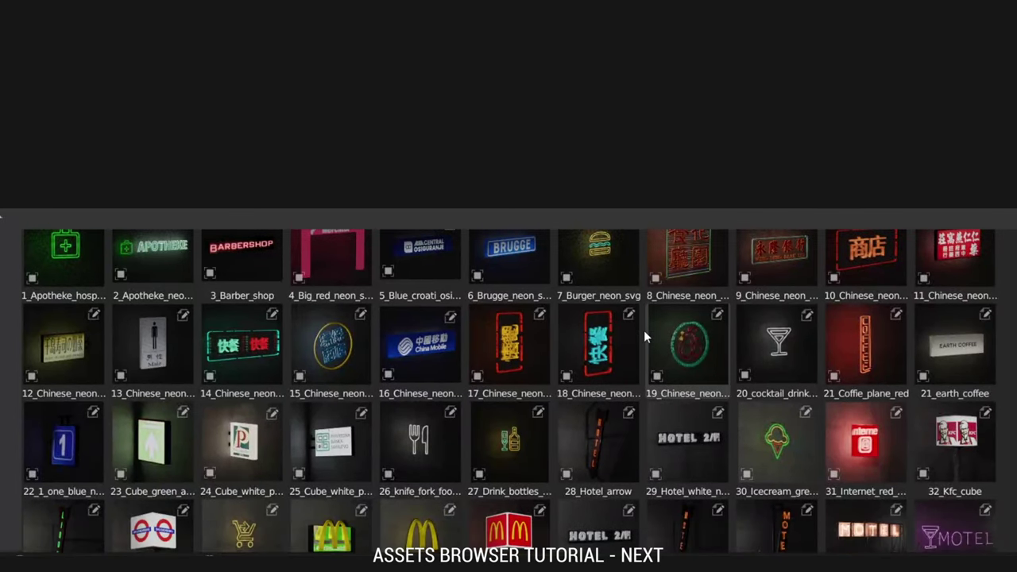
Place the 6_Brugge_neon_sign asset from the Neon_signs catalog in the scene above the green pharmacy sign
scroll(643, 330, "down", 3)
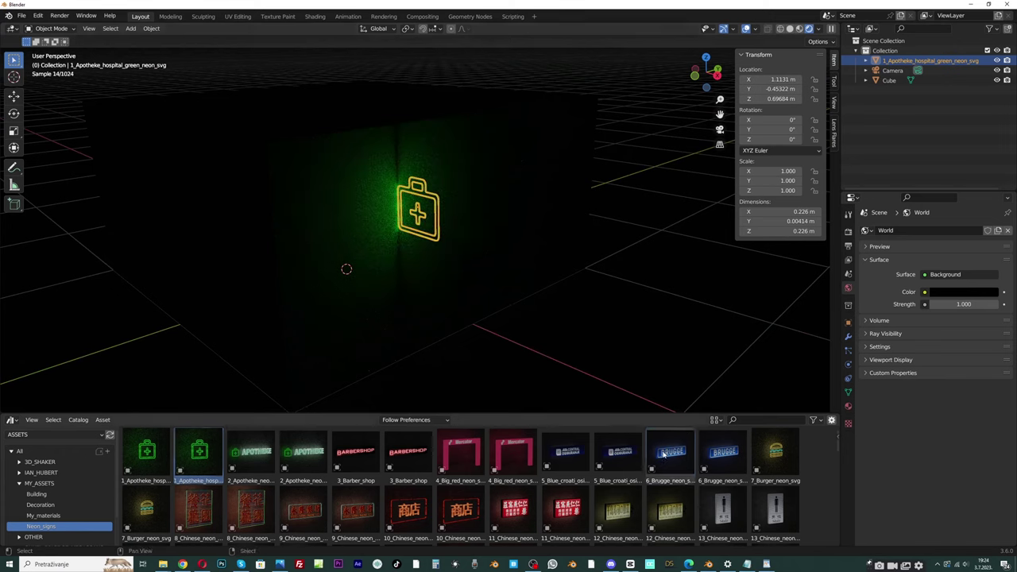
left_click_drag(663, 455, 432, 124)
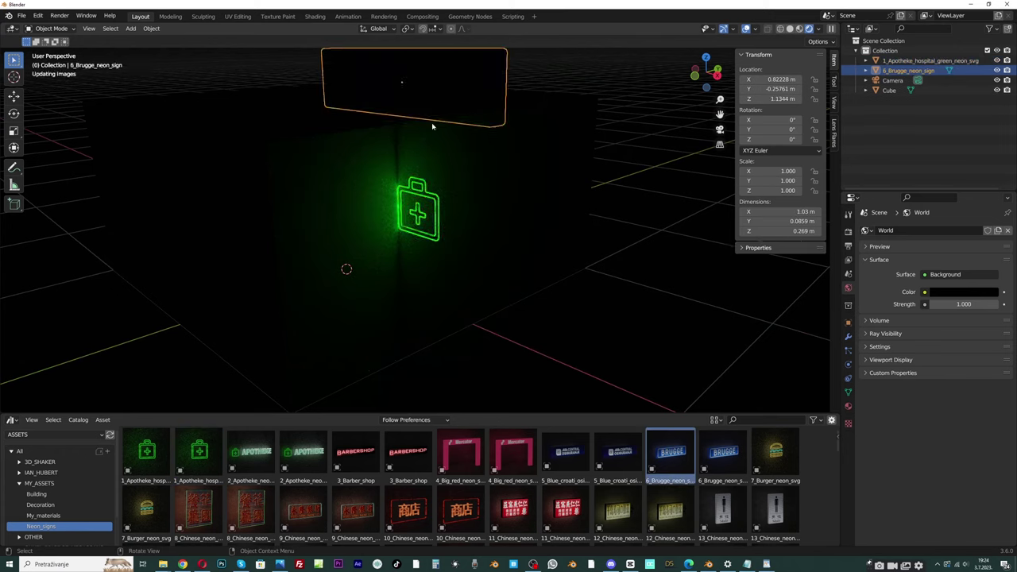
middle_click_drag(432, 123, 439, 366)
scroll(439, 365, "down", 2)
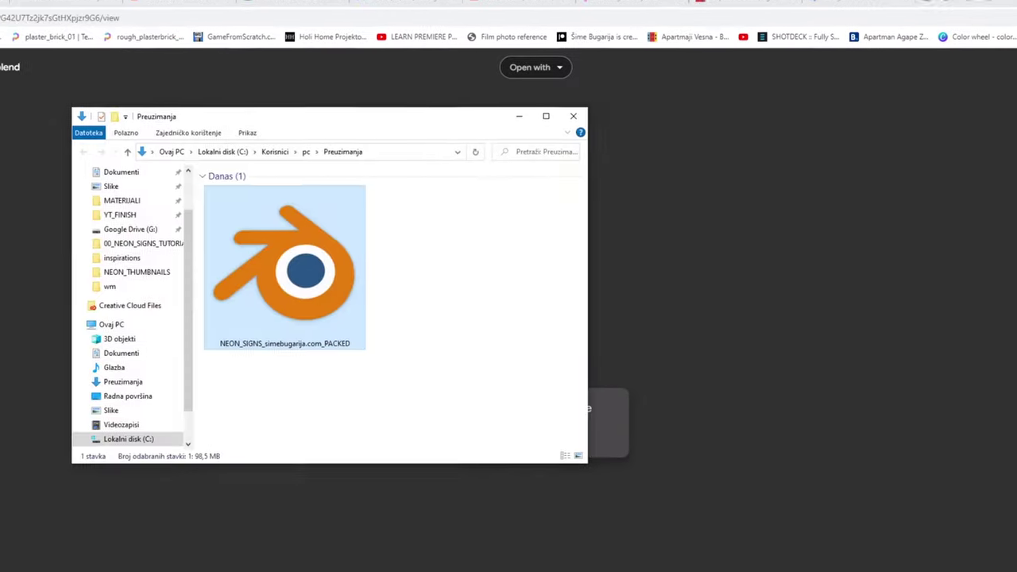
Put the downloaded NEON_SIGNS_simebugarija.com_PACKED file into a BLENDER_ASSETS folder on the desktop
right_click(433, 271)
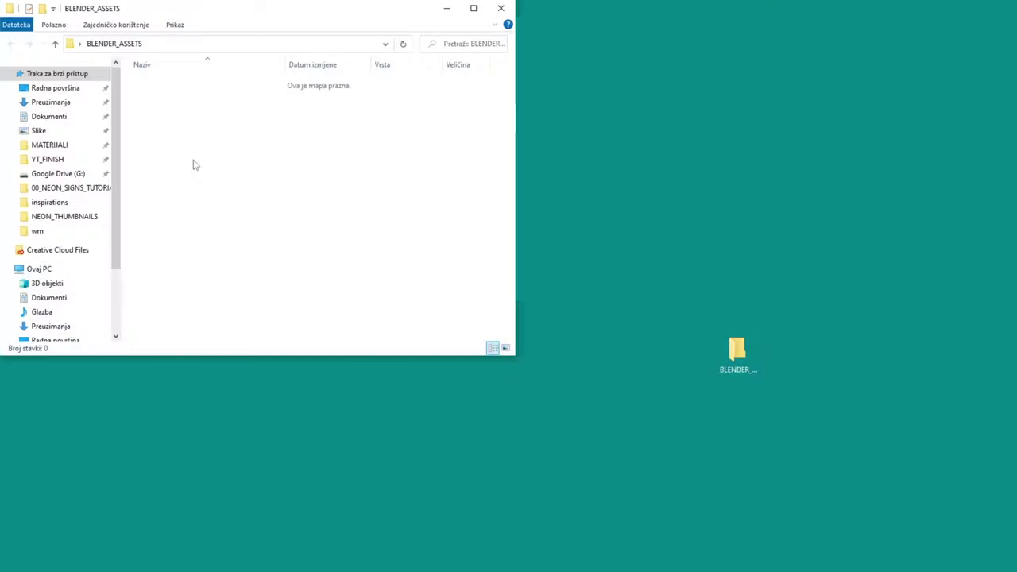
right_click(211, 119)
left_click(238, 198)
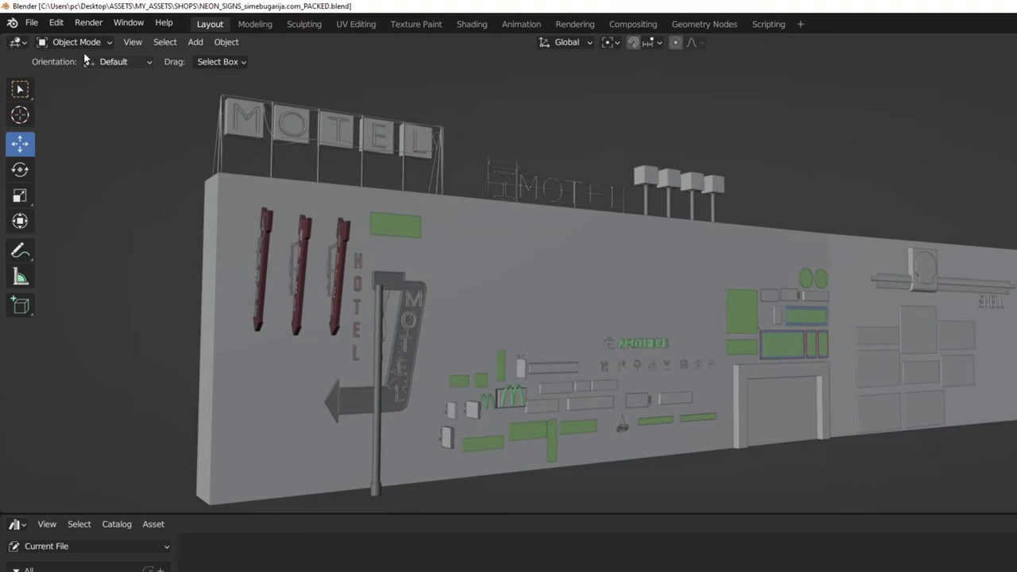
Add the desktop folder BLENDER_ASSETS as a new asset library in the Blender preferences
left_click(56, 23)
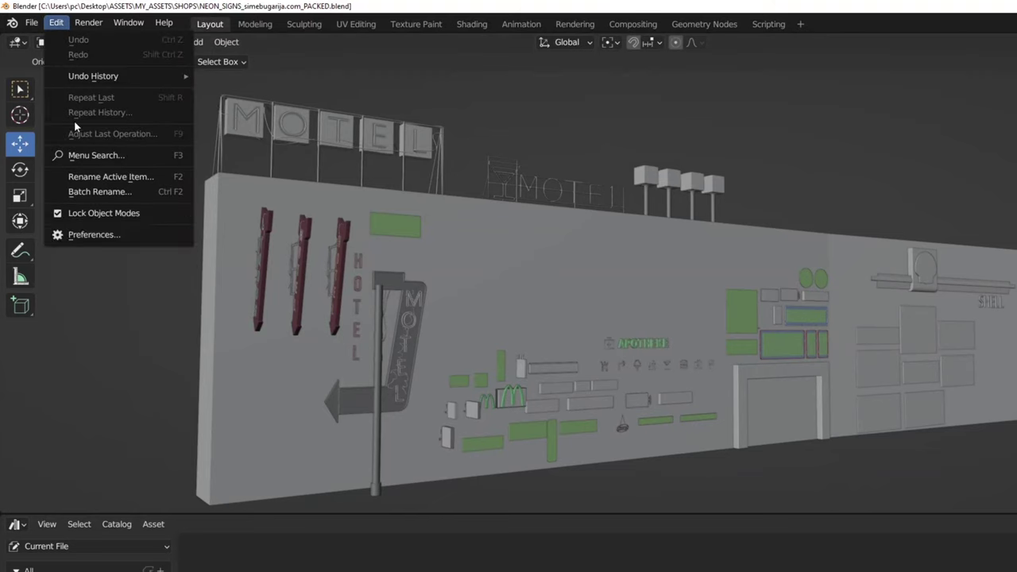
left_click(70, 237)
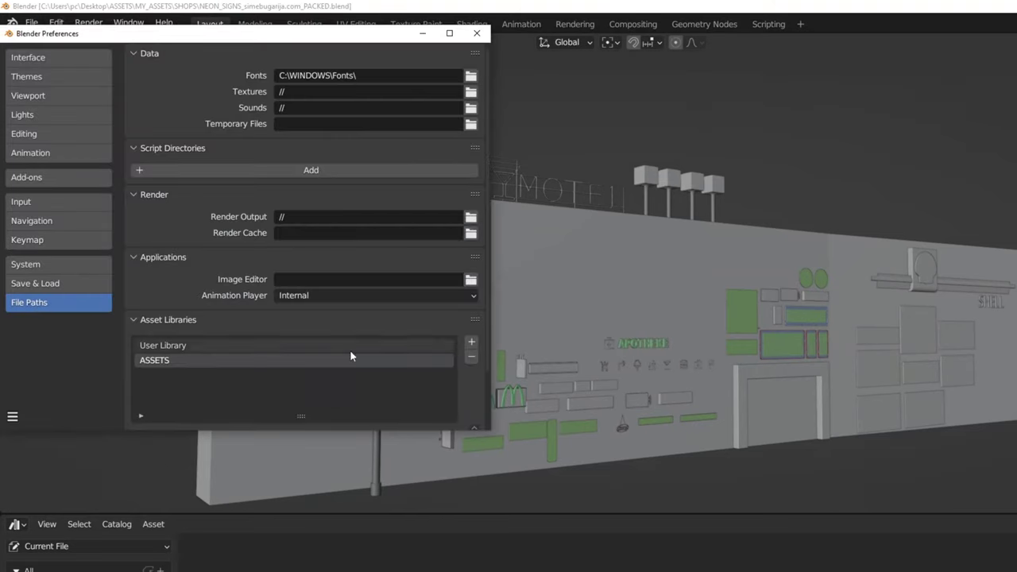
scroll(349, 350, "down", 2)
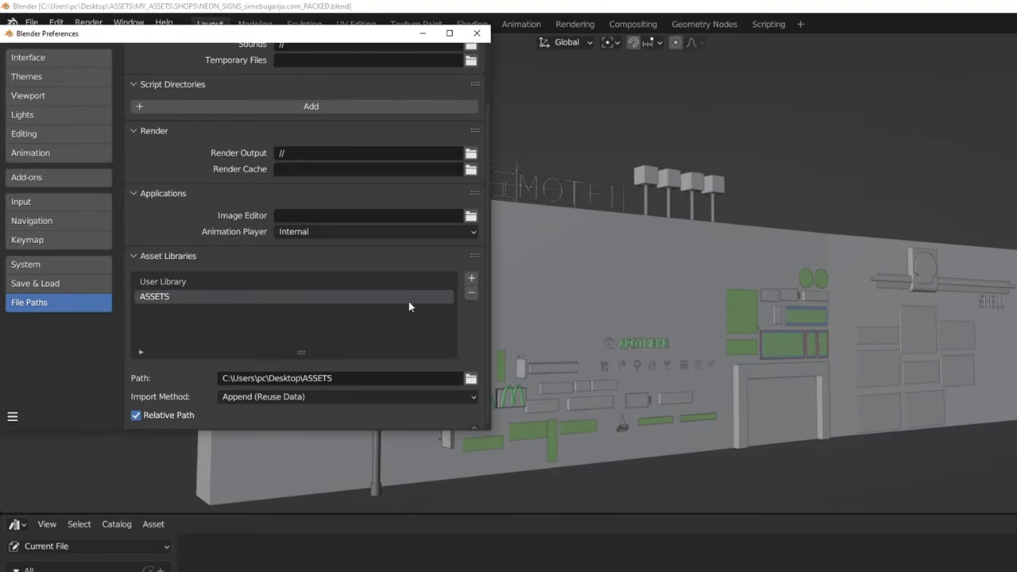
left_click(471, 278)
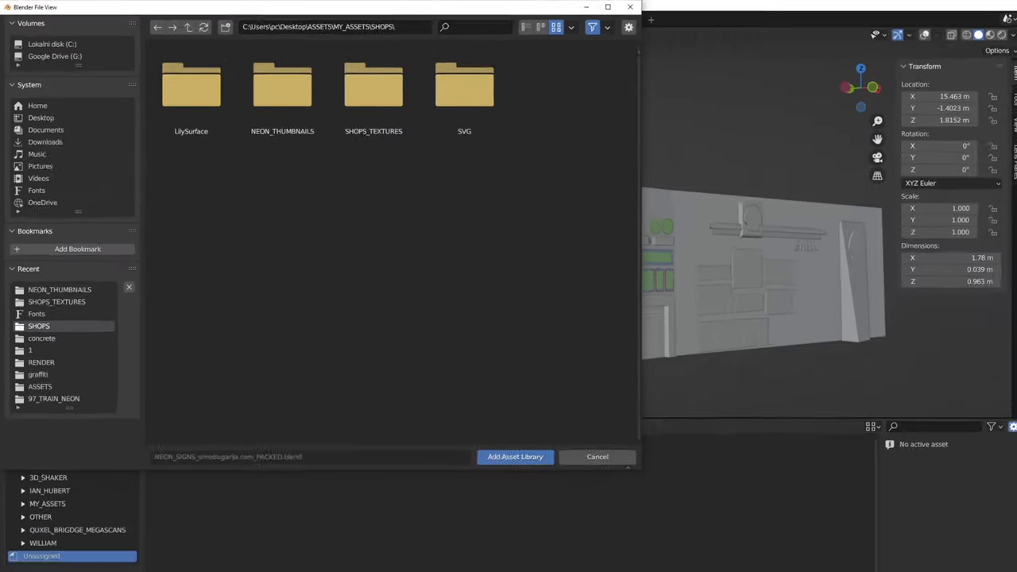
mouse_move(245, 542)
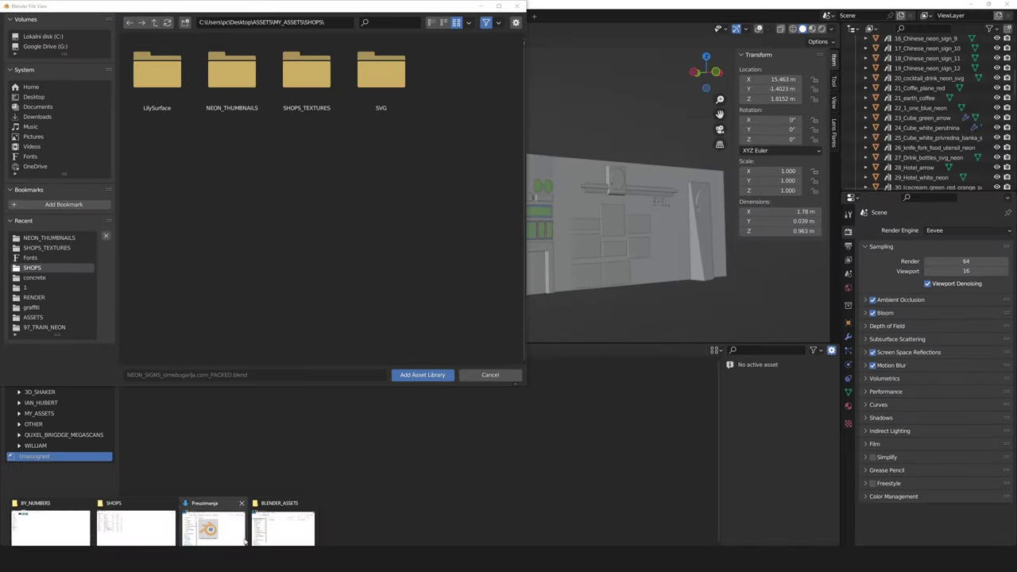
left_click(274, 529)
left_click(344, 121)
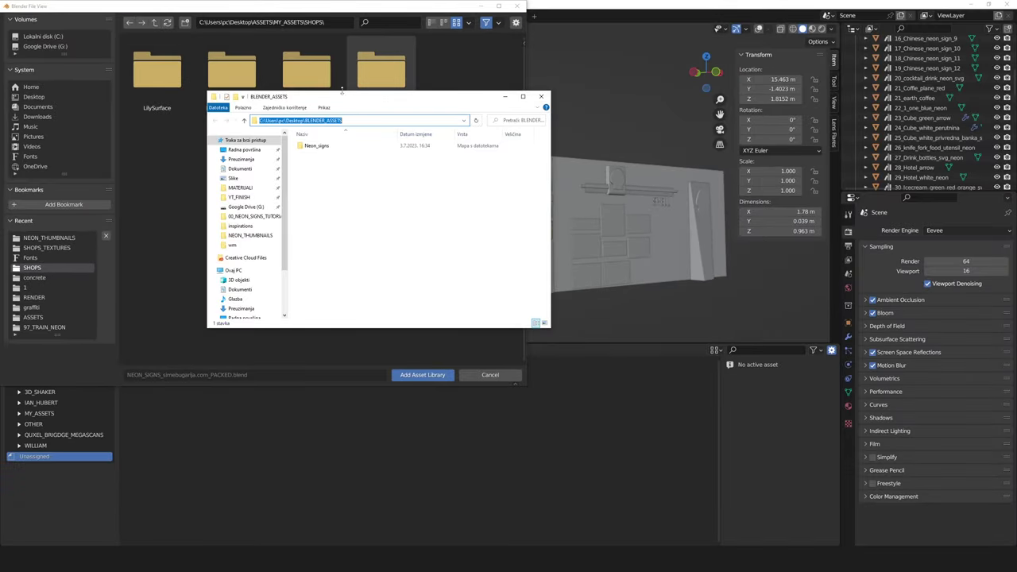
key("ctrl+c")
left_click(330, 22)
key("ctrl+v")
key("Return")
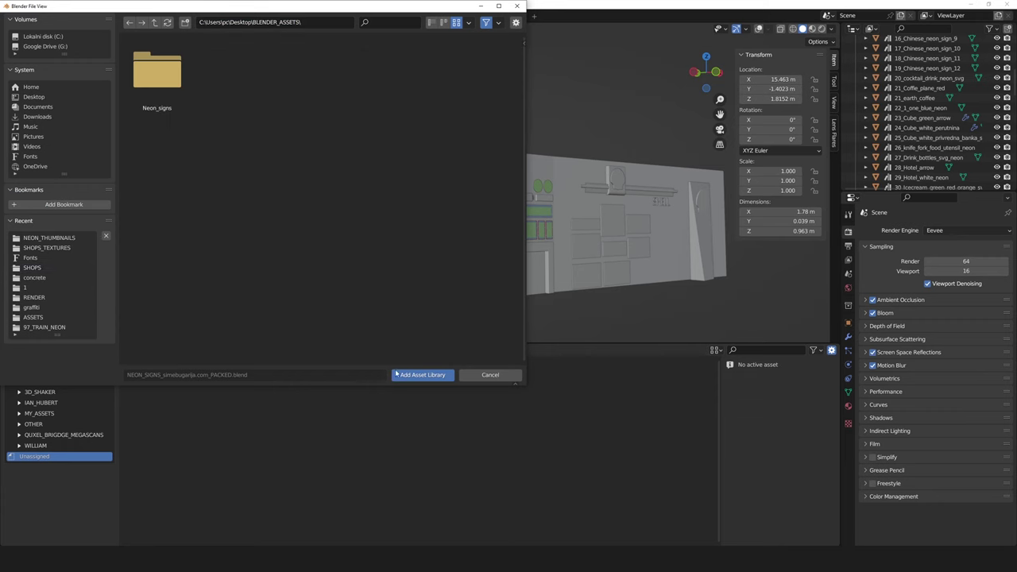
left_click(421, 374)
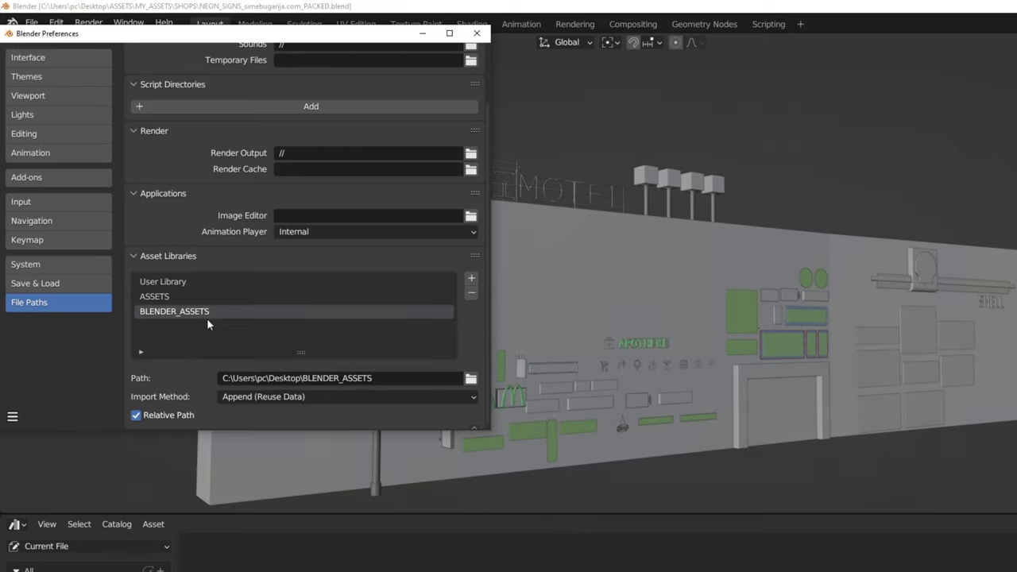
Remove the BLENDER_ASSETS entry from the asset libraries and save the preferences
left_click(471, 293)
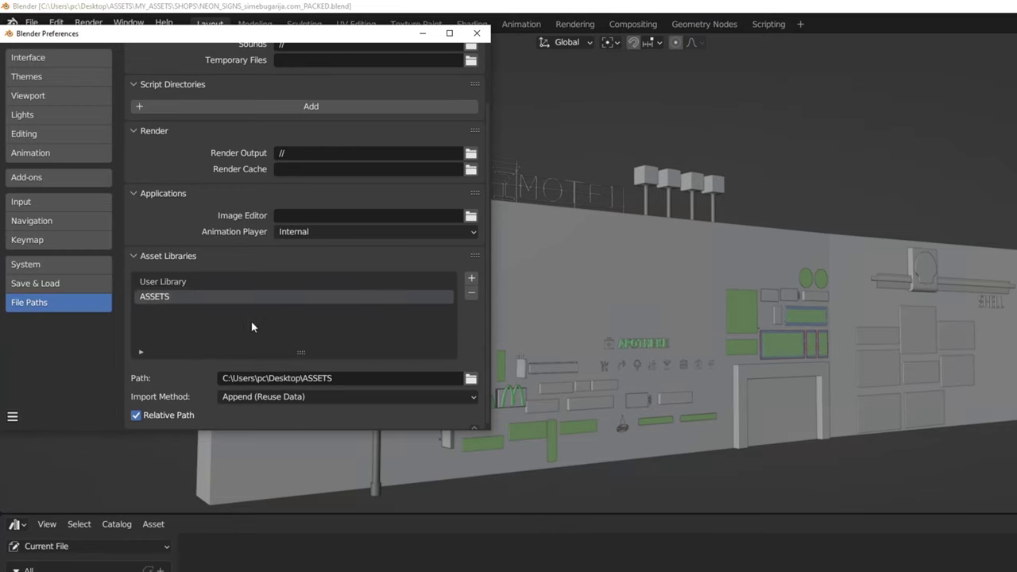
left_click(13, 416)
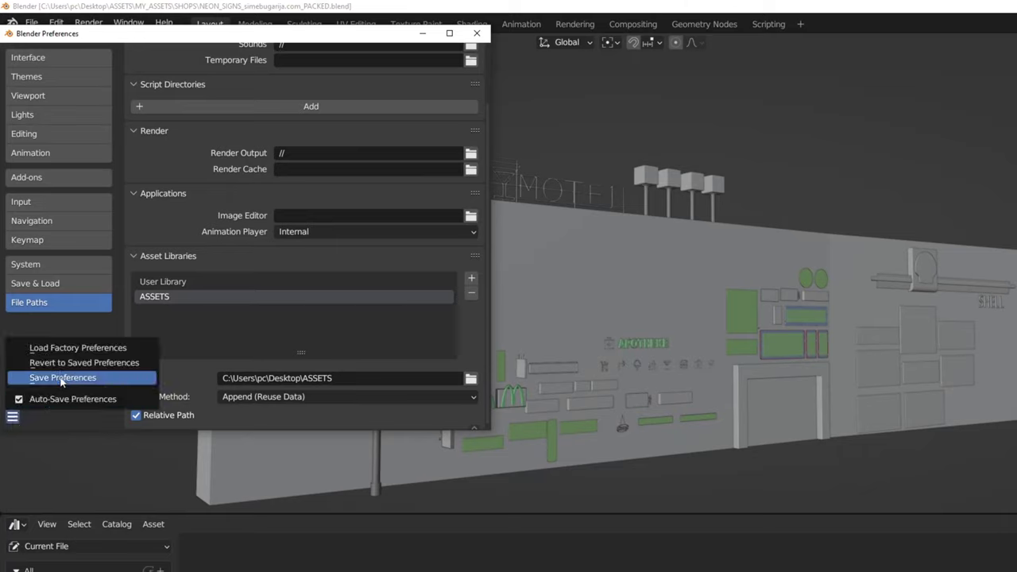
left_click(62, 378)
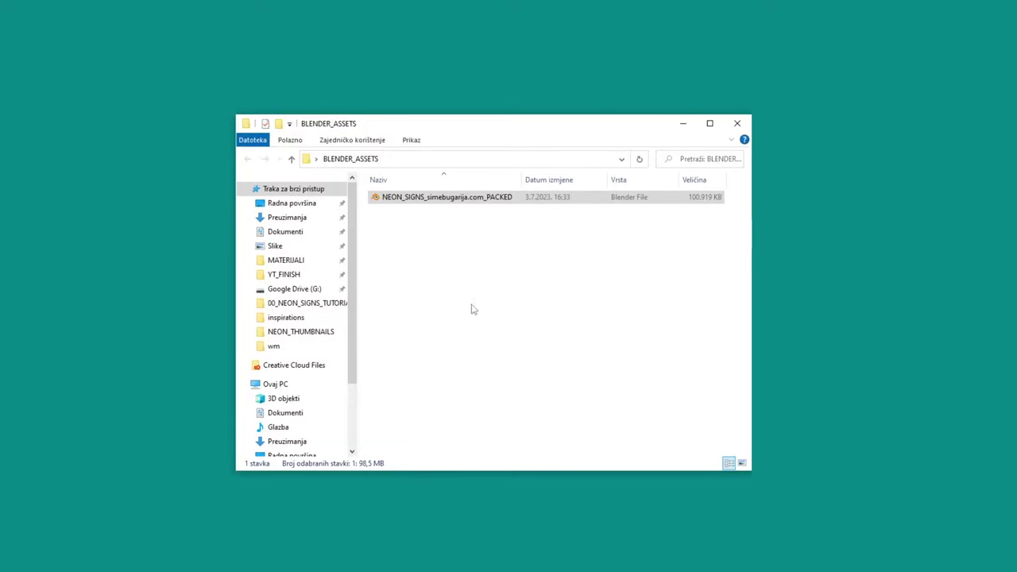
Create a Neon_signs folder inside BLENDER_ASSETS and move the NEON_SIGNS_simebugarija.com_PACKED file into it
right_click(471, 309)
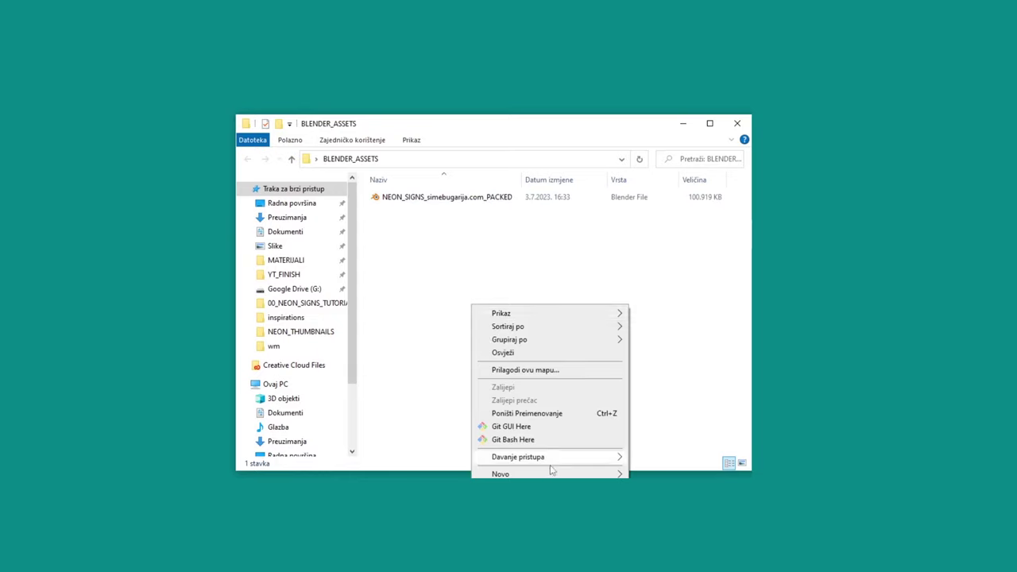
mouse_move(551, 471)
left_click(652, 474)
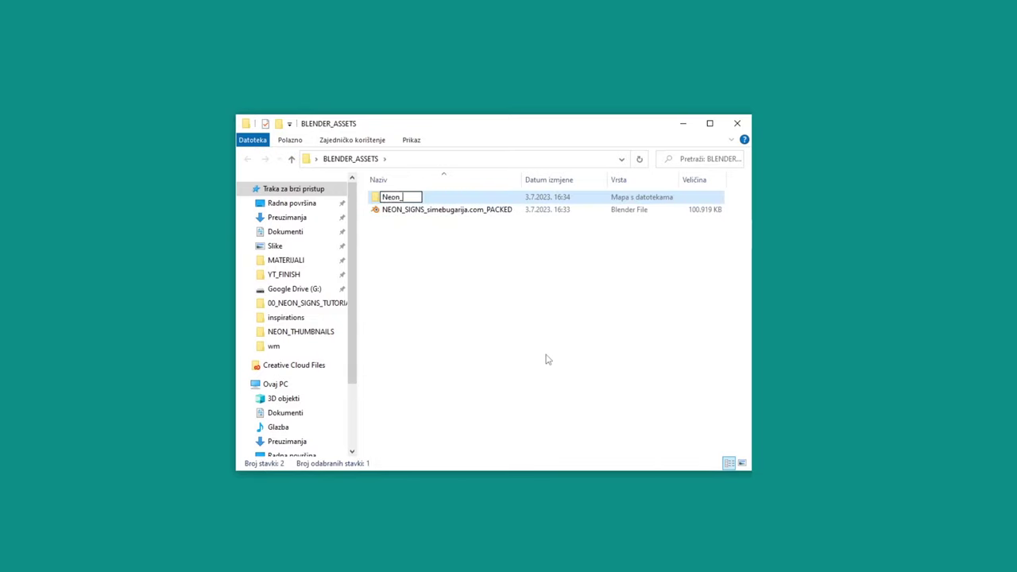
key("Return")
left_click_drag(455, 212, 402, 198)
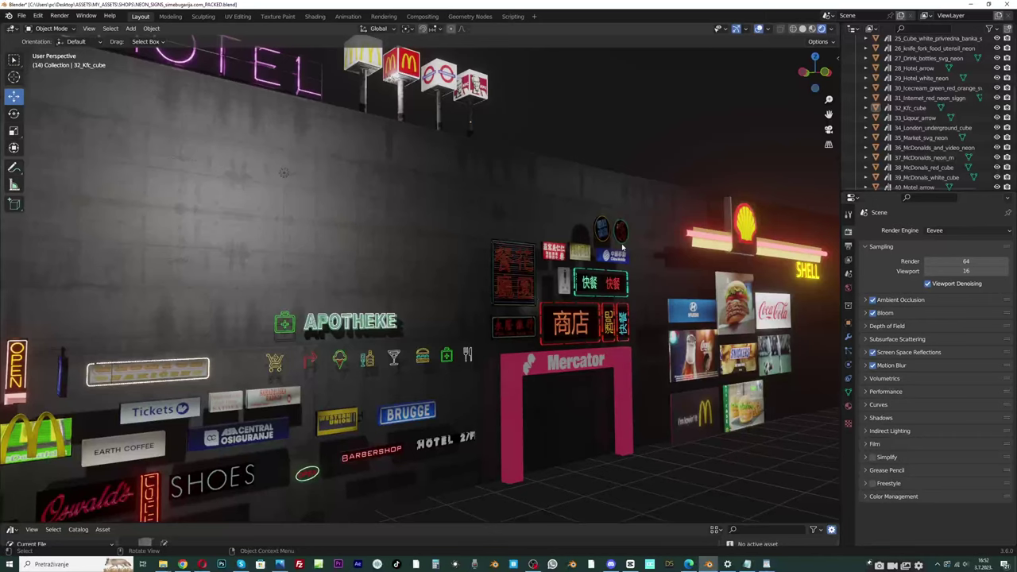
Locate the small yellow Chinese sign 12_Chinese_neon_sign_5 among the scene objects and clear its asset status
left_click(517, 281)
left_click(559, 256)
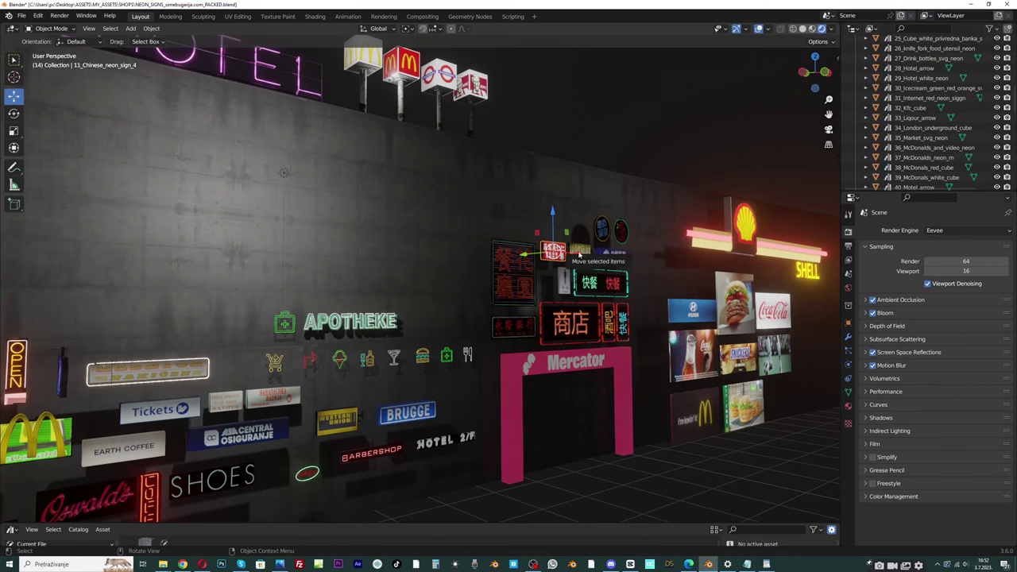
left_click(579, 254)
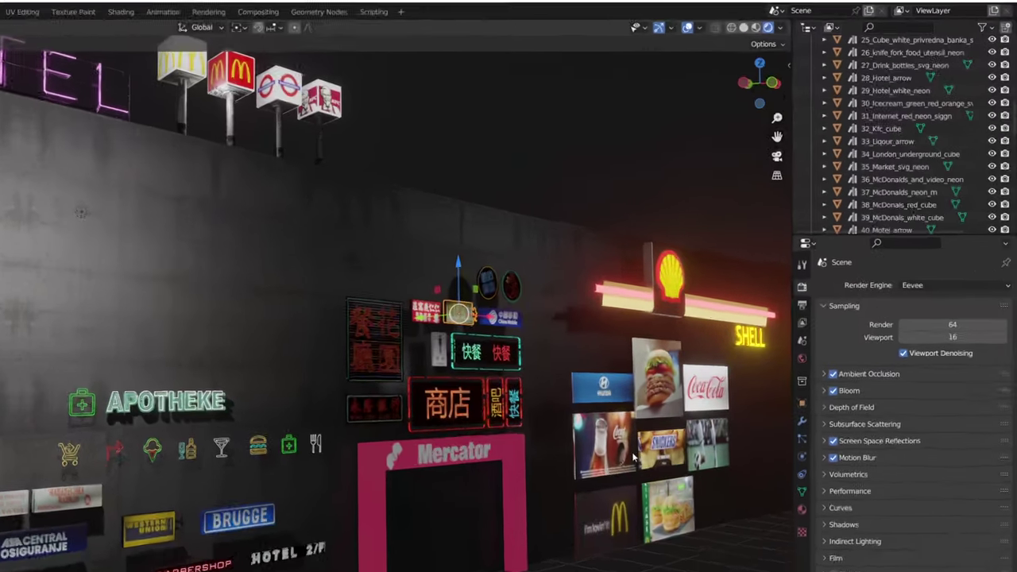
scroll(885, 106, "down", 2)
scroll(821, 144, "down", 2)
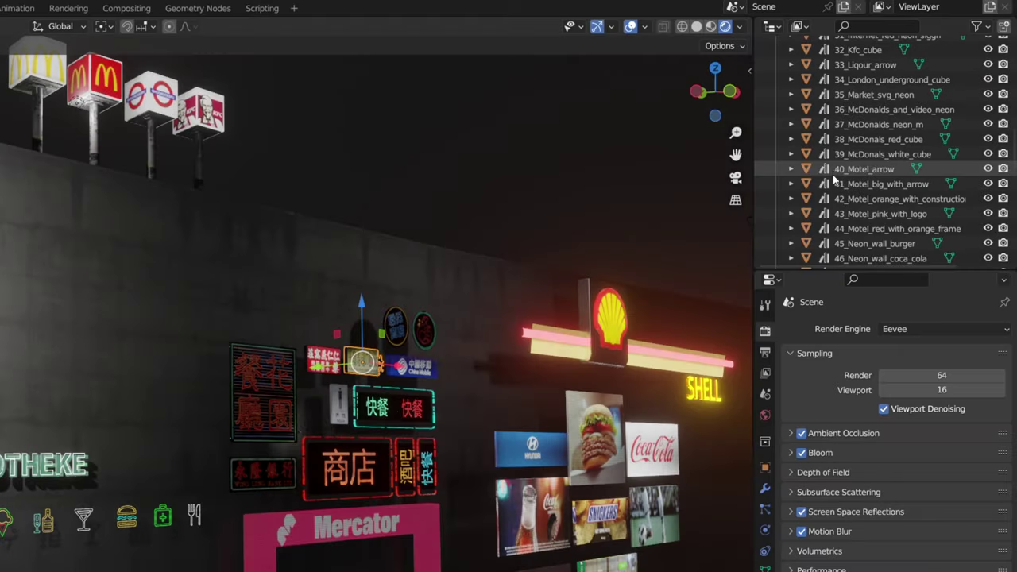
scroll(829, 205, "down", 5)
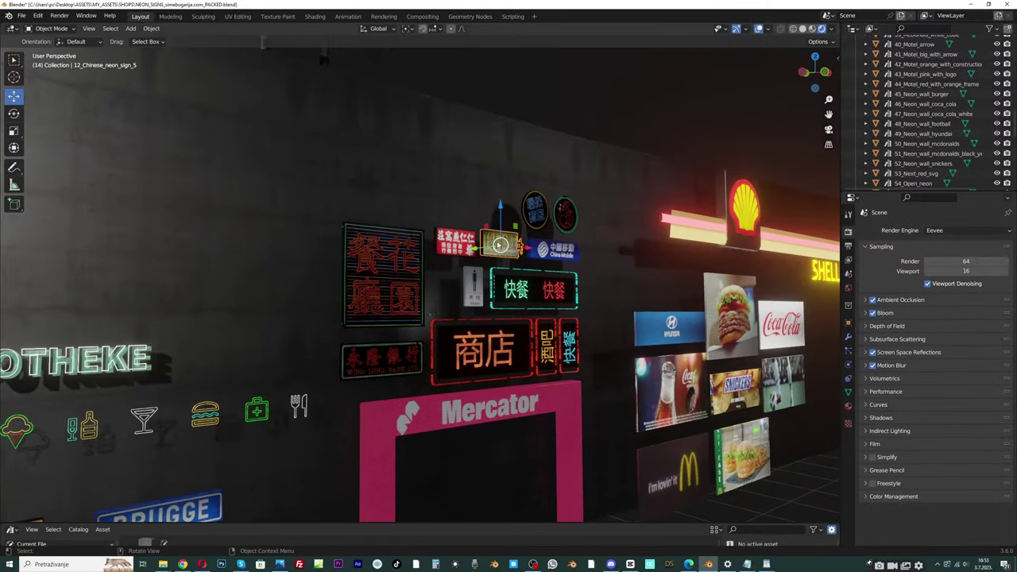
key("KP_Decimal")
right_click(910, 109)
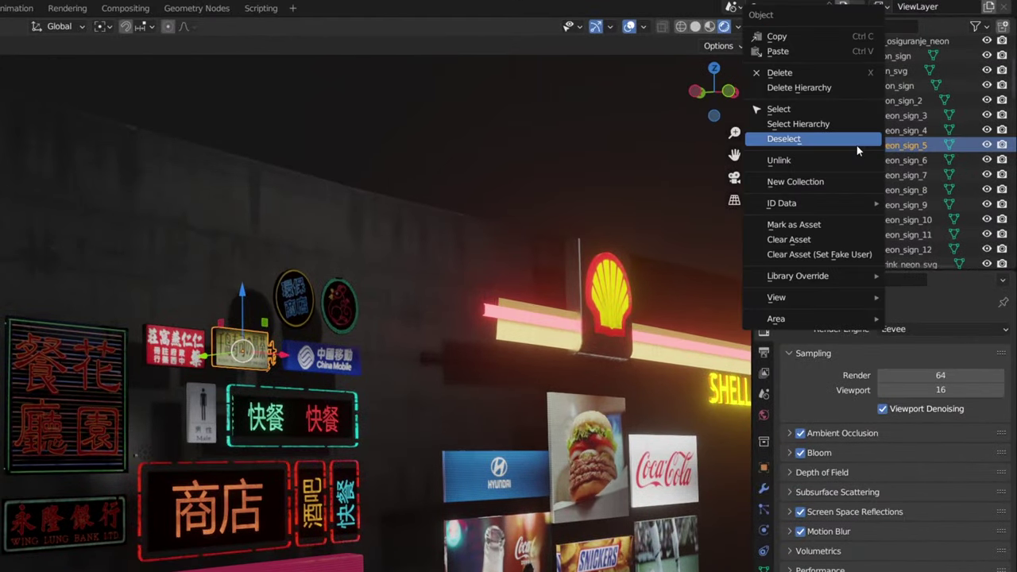
left_click(793, 243)
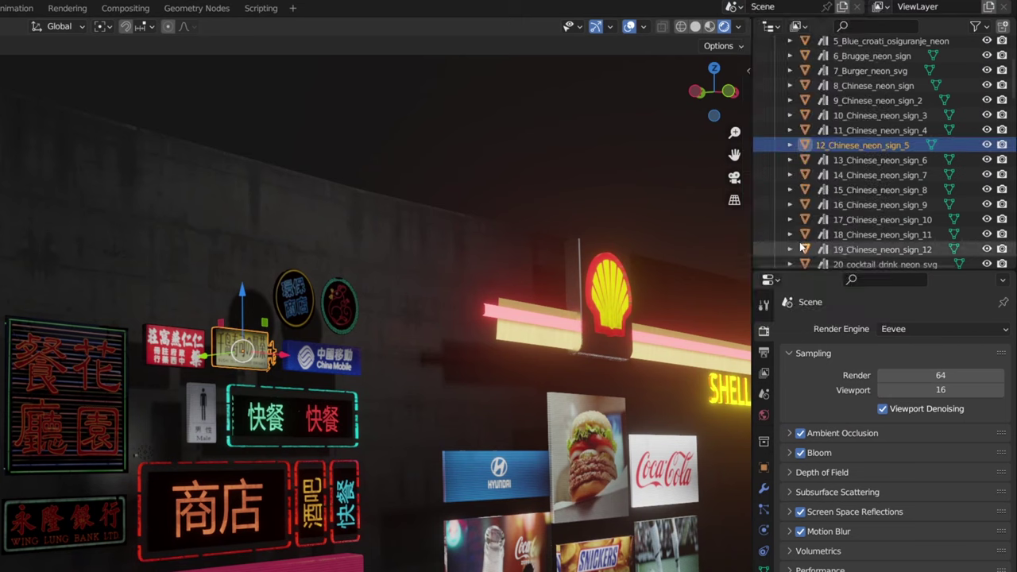
Mark the 12_Chinese_neon_sign_5 object as an asset again and enlarge the asset browser area
left_click(490, 152)
left_click(243, 348)
right_click(853, 145)
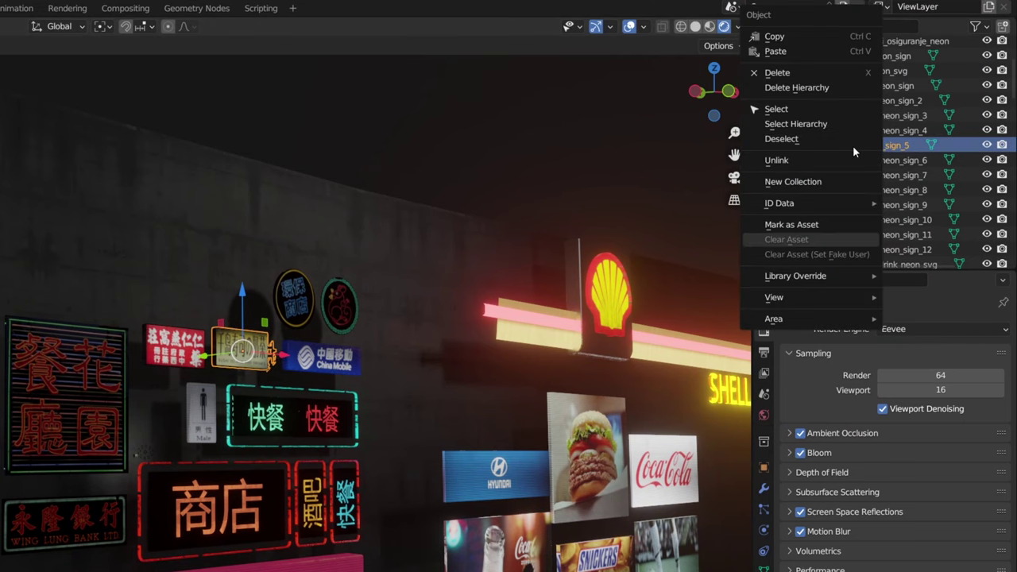
left_click(792, 224)
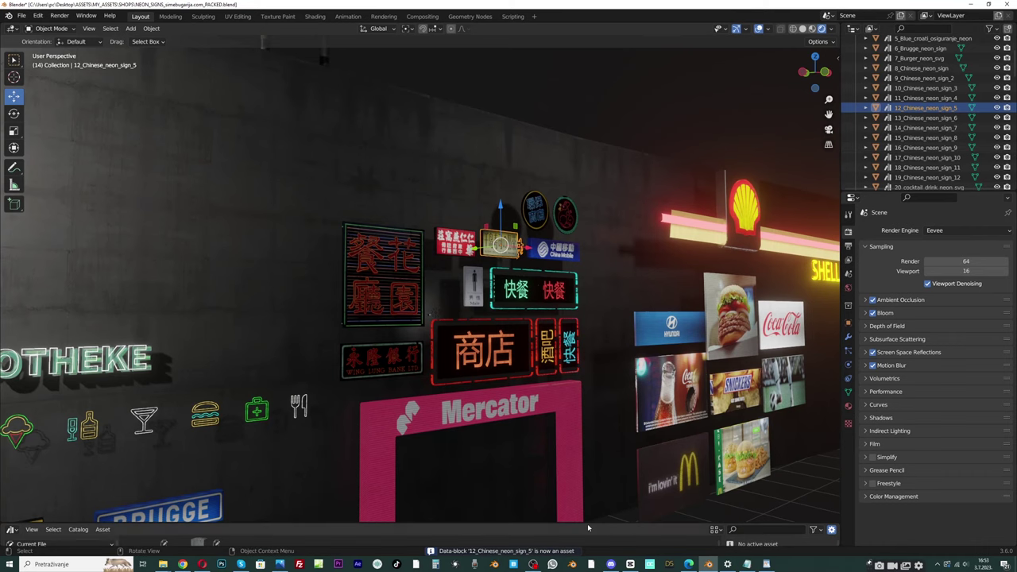
left_click_drag(588, 525, 587, 338)
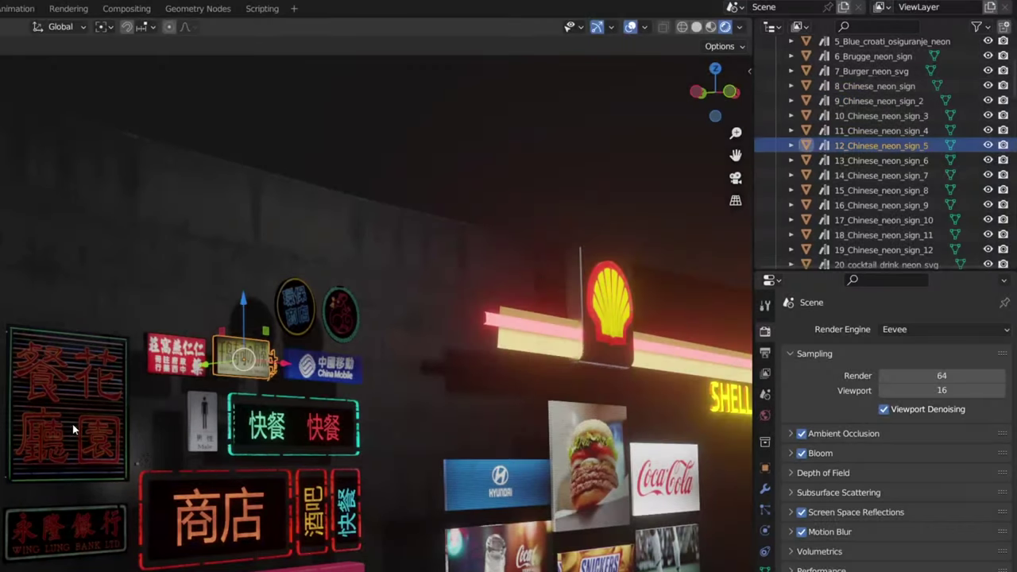
Select the large Chinese sign, the Coca-Cola bottle sign and the yellow Chinese sign, and locate them in the scene's object list
left_click(73, 429)
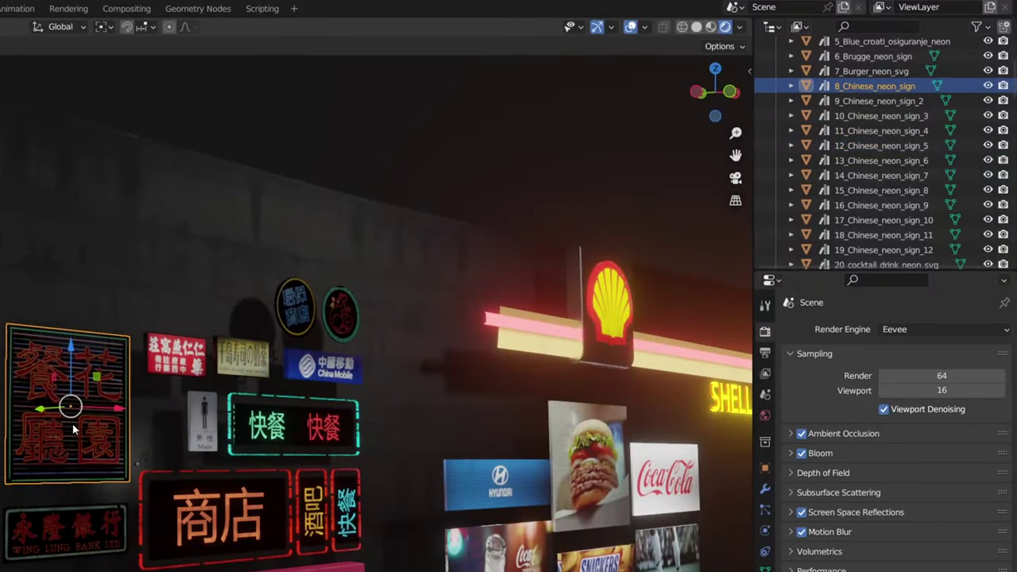
left_click(537, 555)
scroll(854, 220, "down", 5)
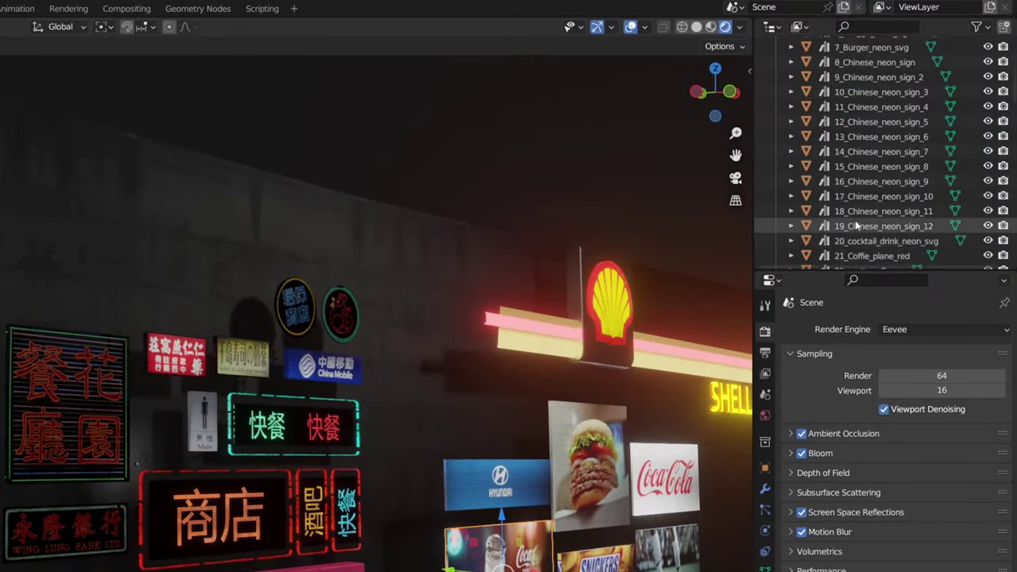
scroll(859, 170, "up", 7)
scroll(862, 143, "down", 14)
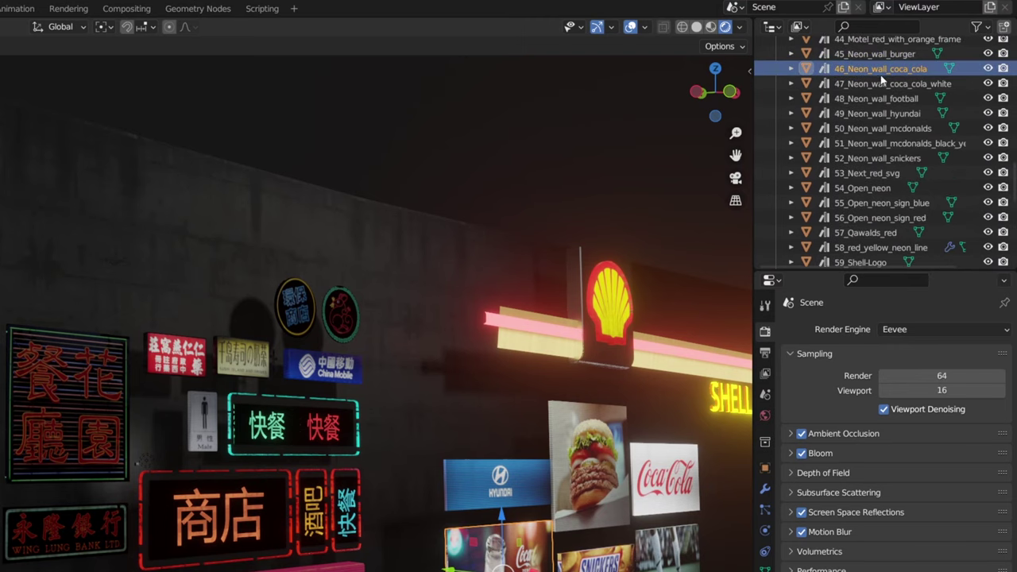
scroll(1014, 185, "up", 13)
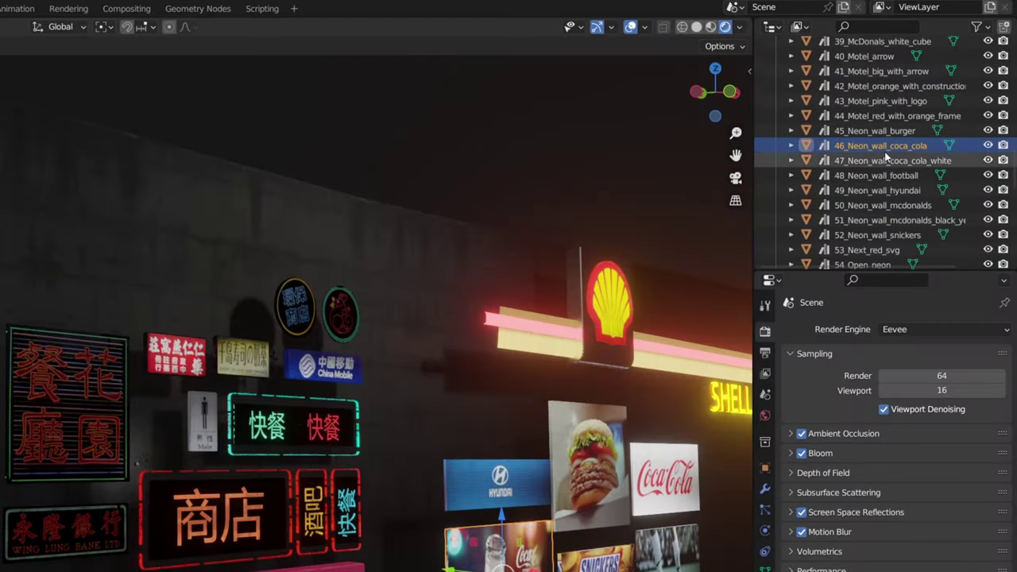
left_click(886, 149)
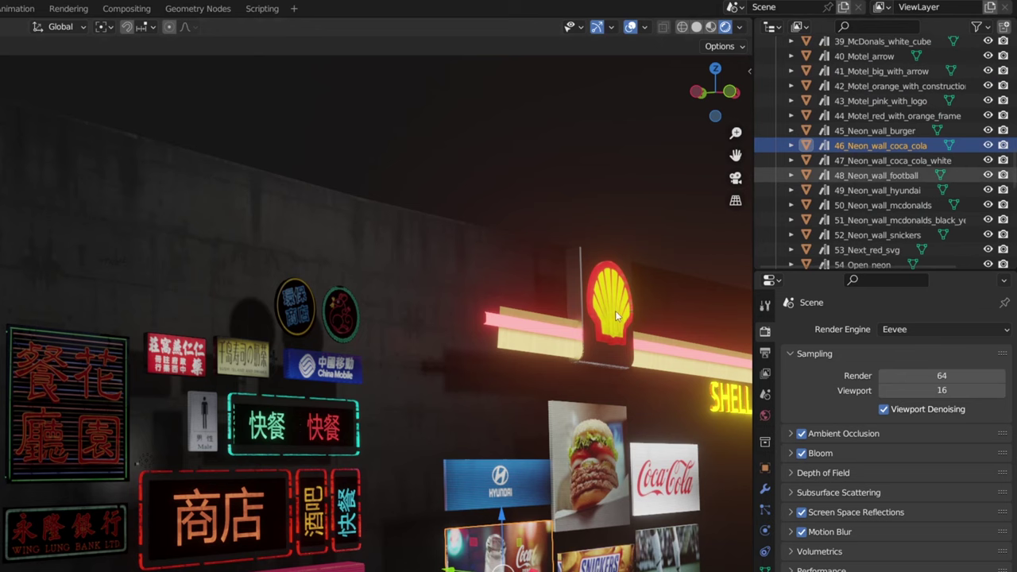
left_click(240, 367)
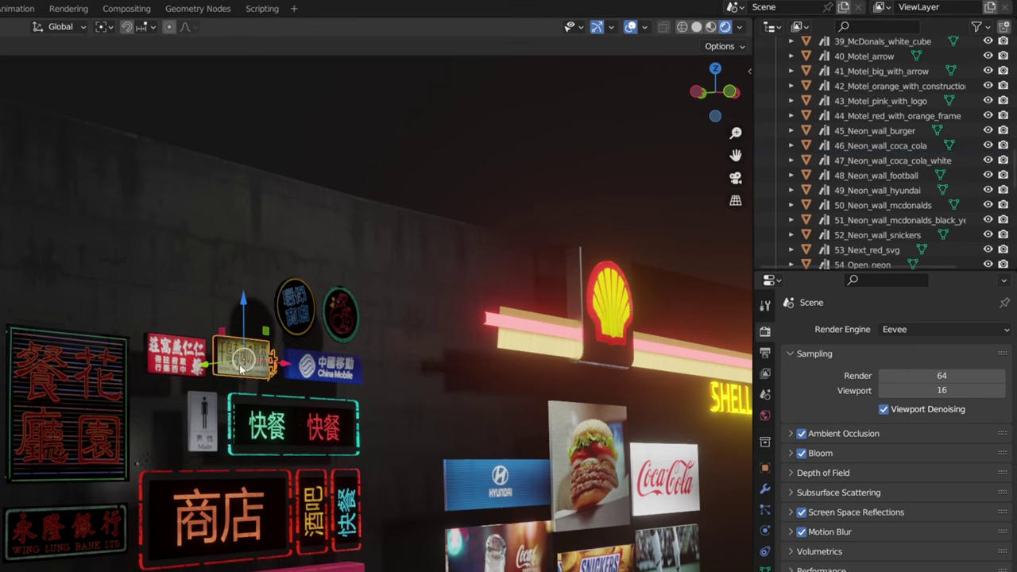
key("KP_Decimal")
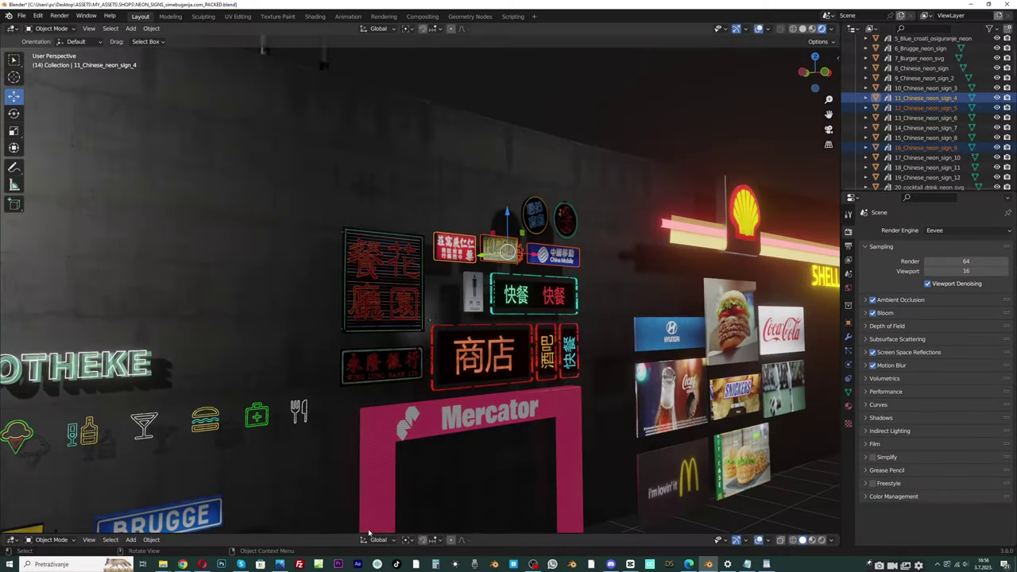
Enlarge the lower editor area beneath the sign wall and switch it to the Asset Browser
left_click_drag(368, 532, 367, 296)
left_click(12, 302)
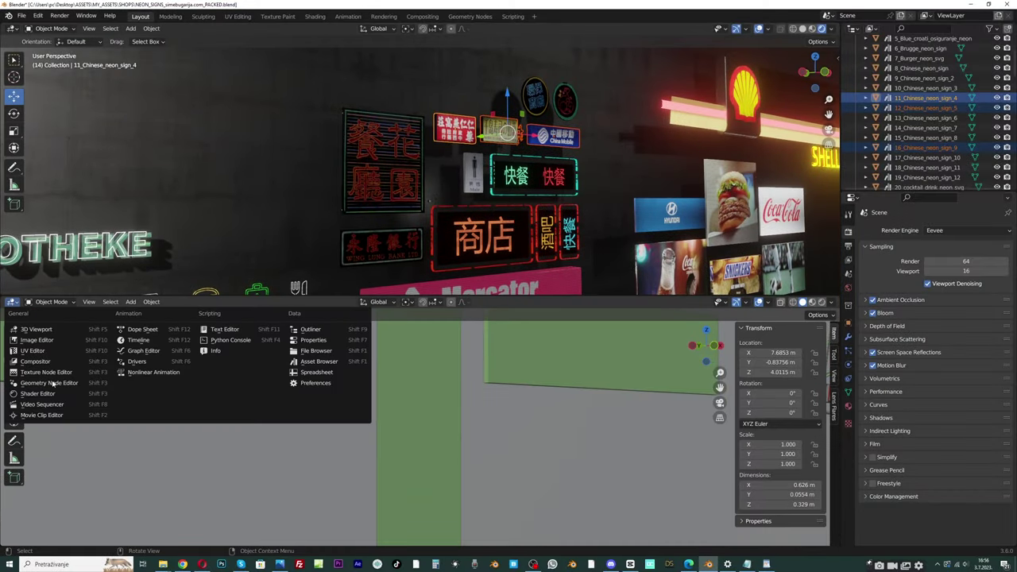
left_click(310, 362)
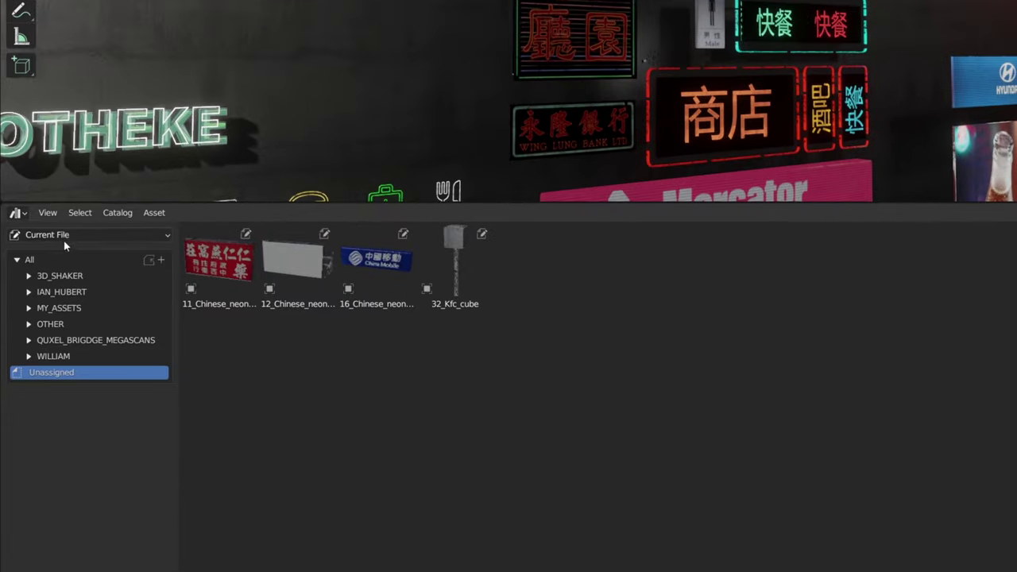
Switch the asset browser to the Essentials library and view its Hair catalog
left_click(43, 320)
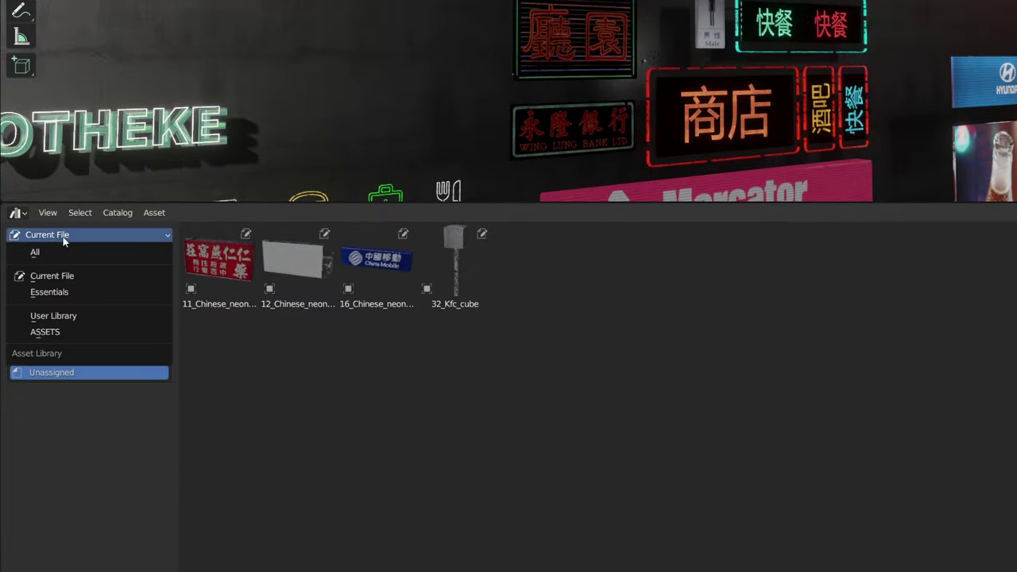
left_click(67, 294)
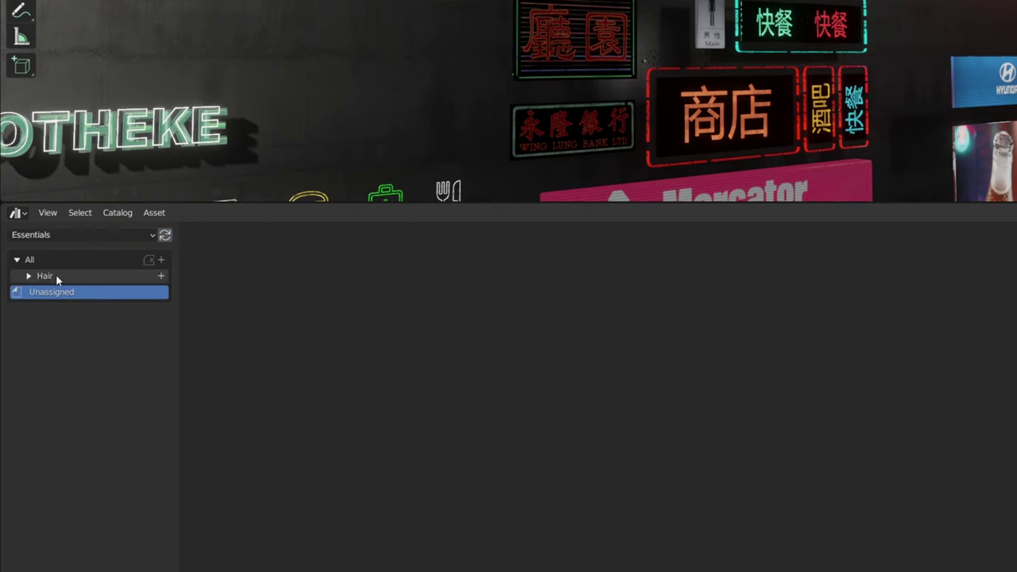
left_click(55, 274)
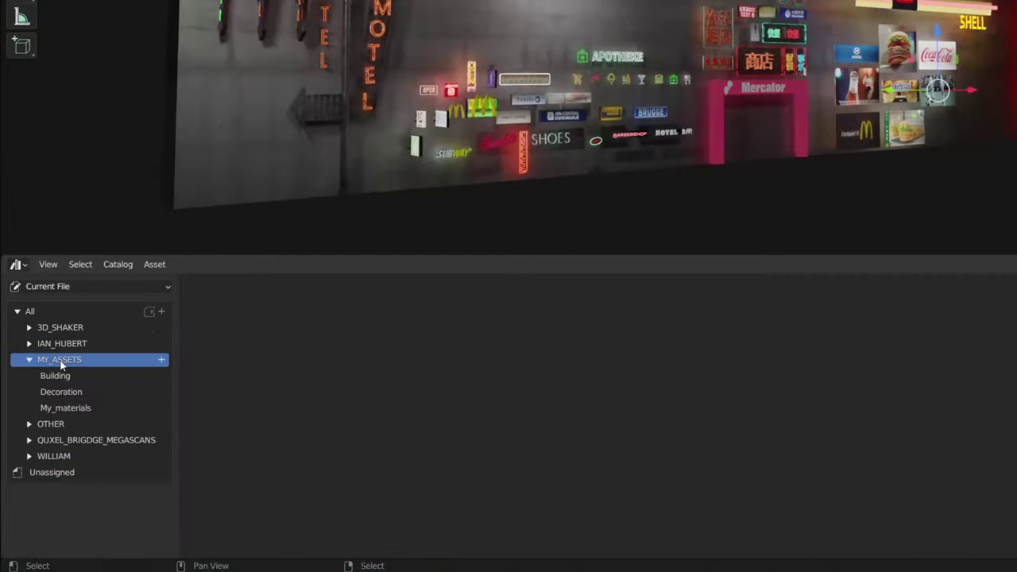
Add a new catalog under MY_ASSETS in the current file and name it Neon_signs
left_click(161, 359)
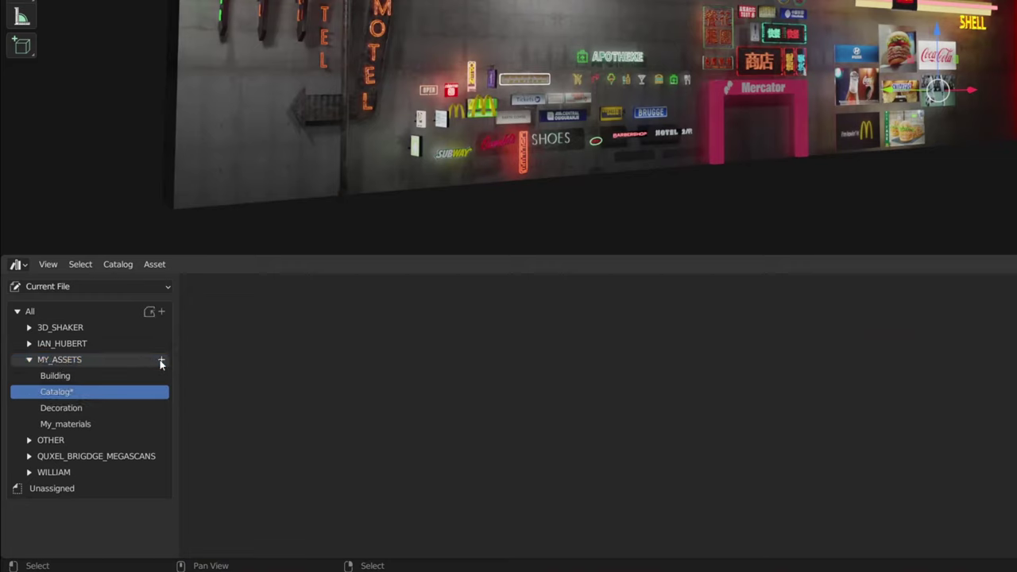
double_click(70, 392)
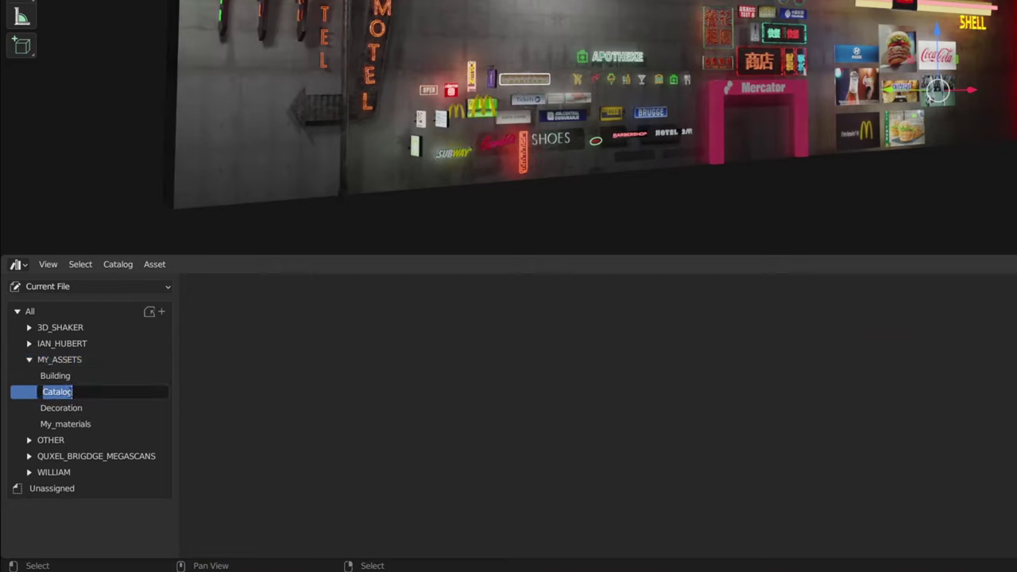
type("Neon_sig")
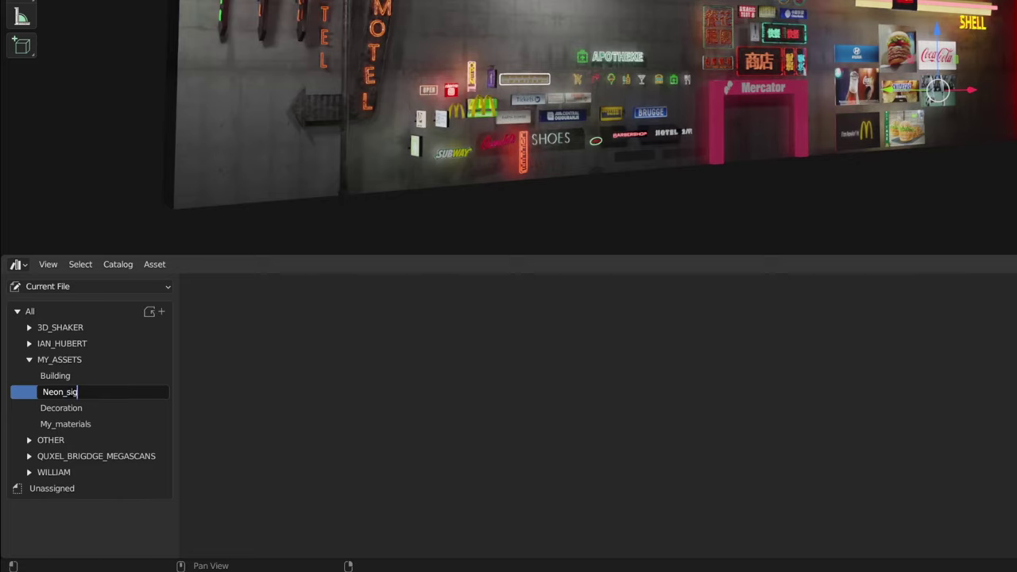
type("ns")
key("Return")
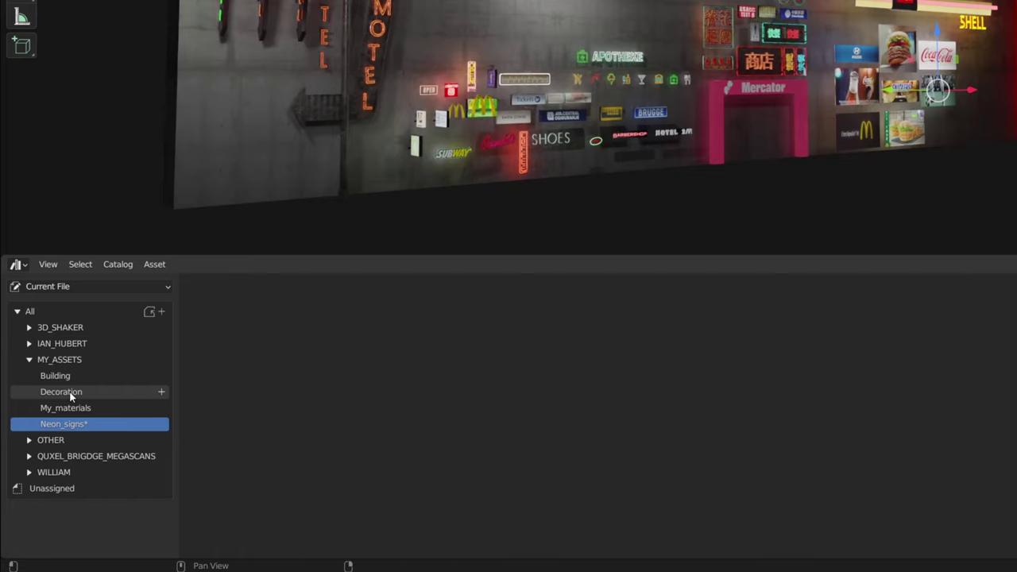
Move all unassigned sign assets into the Neon_signs catalog and save the file
left_click(63, 487)
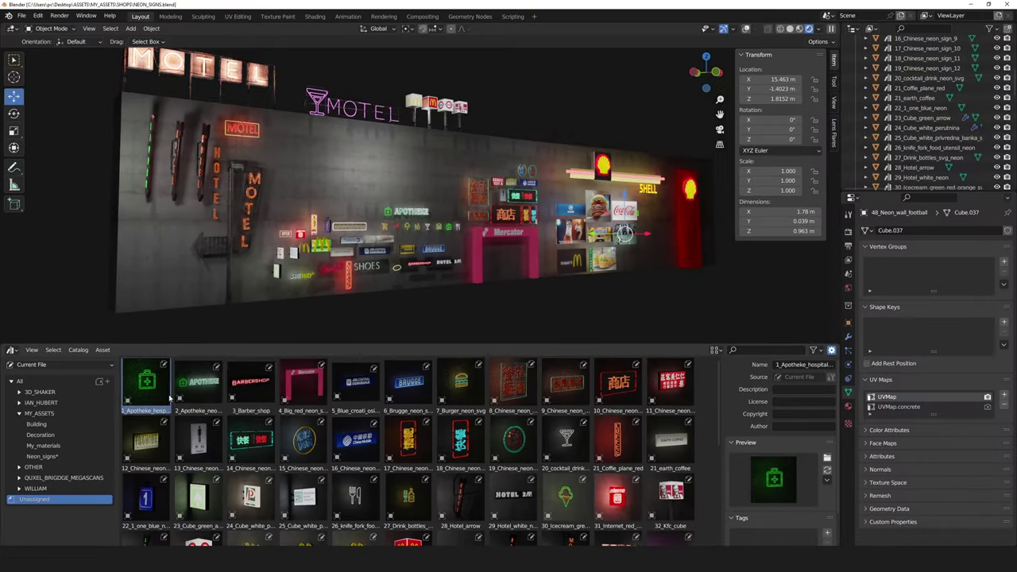
scroll(485, 473, "down", 5)
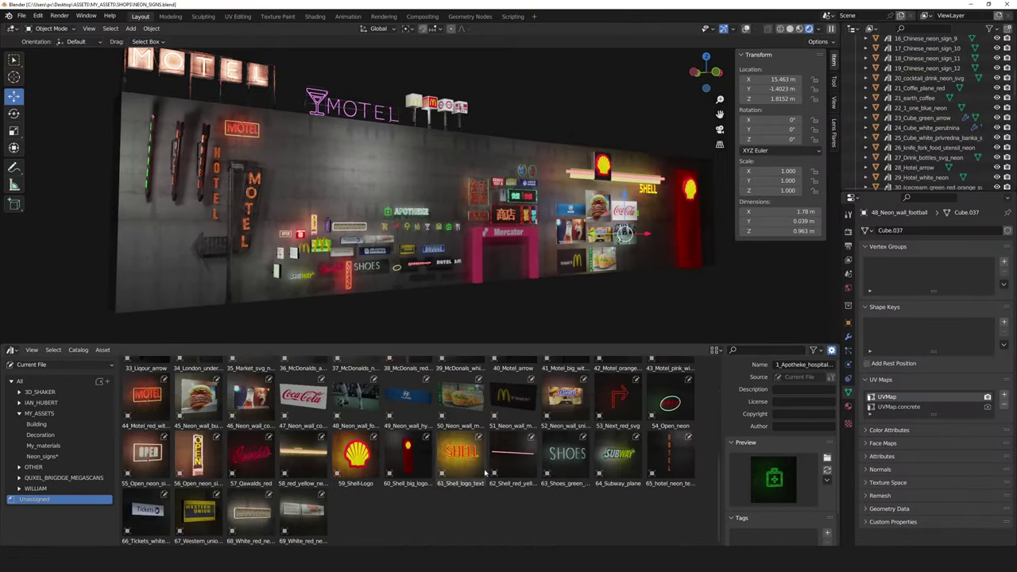
scroll(650, 468, "up", 5)
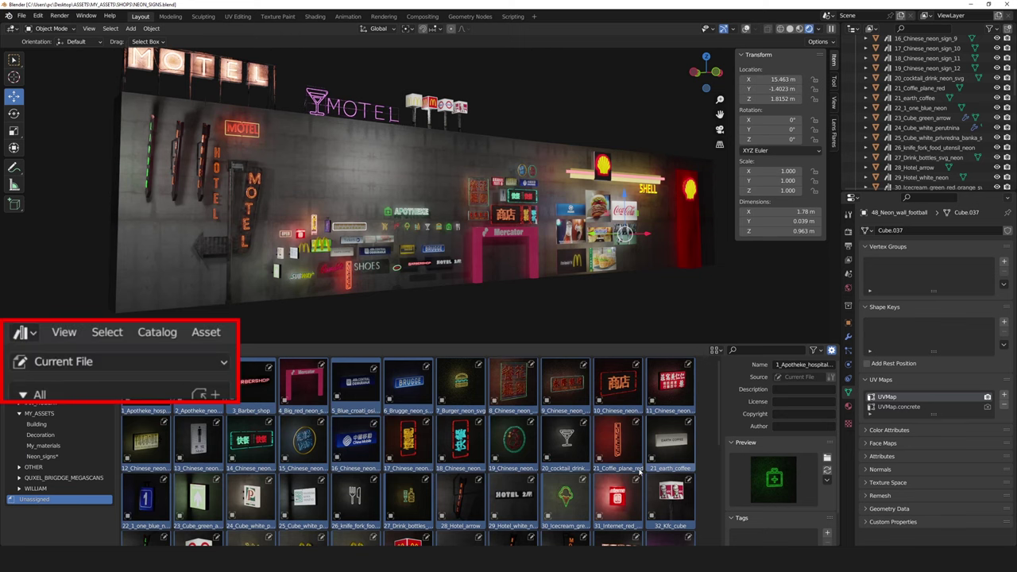
scroll(639, 470, "down", 5)
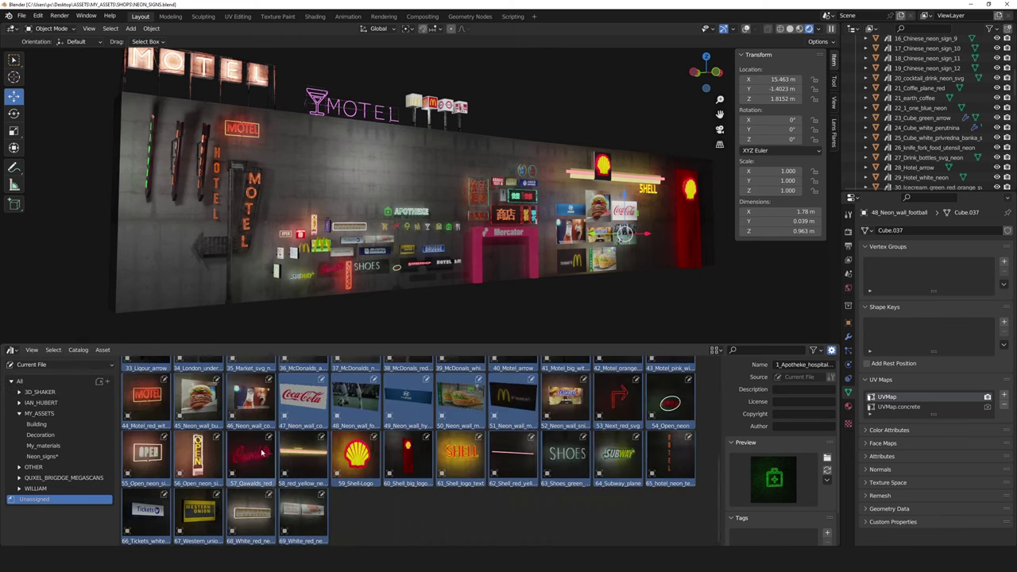
left_click_drag(247, 455, 56, 459)
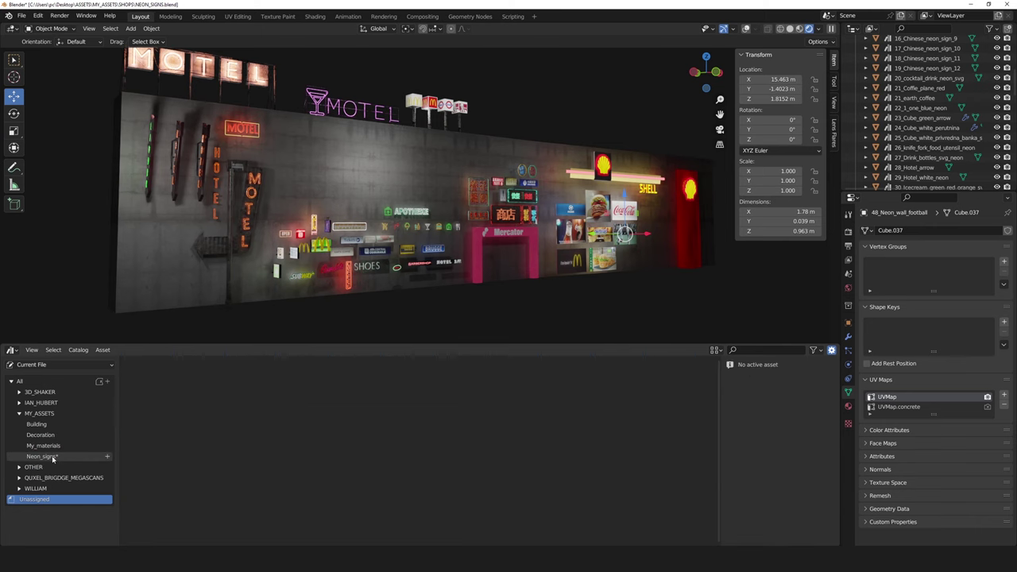
left_click(49, 458)
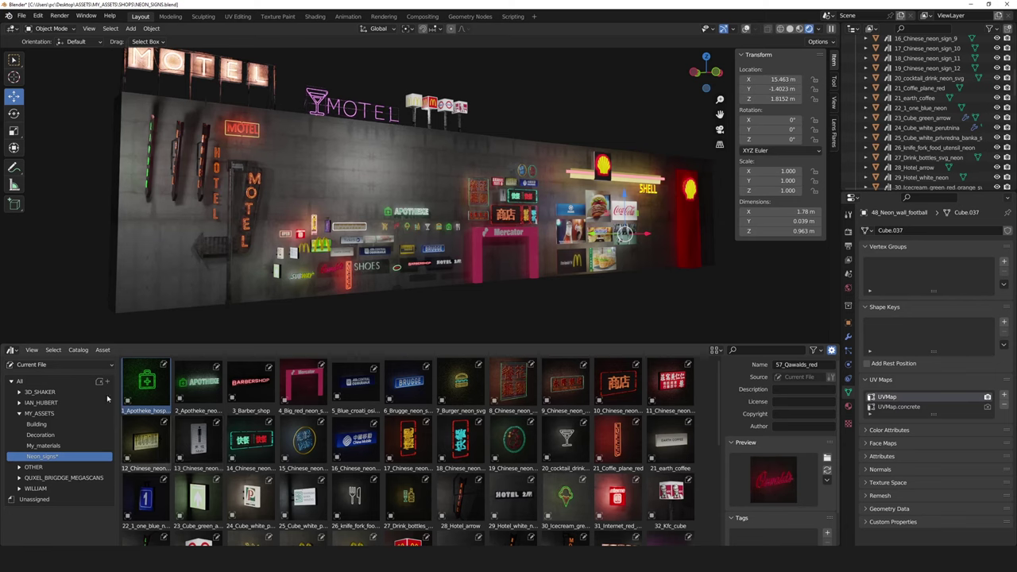
left_click(21, 15)
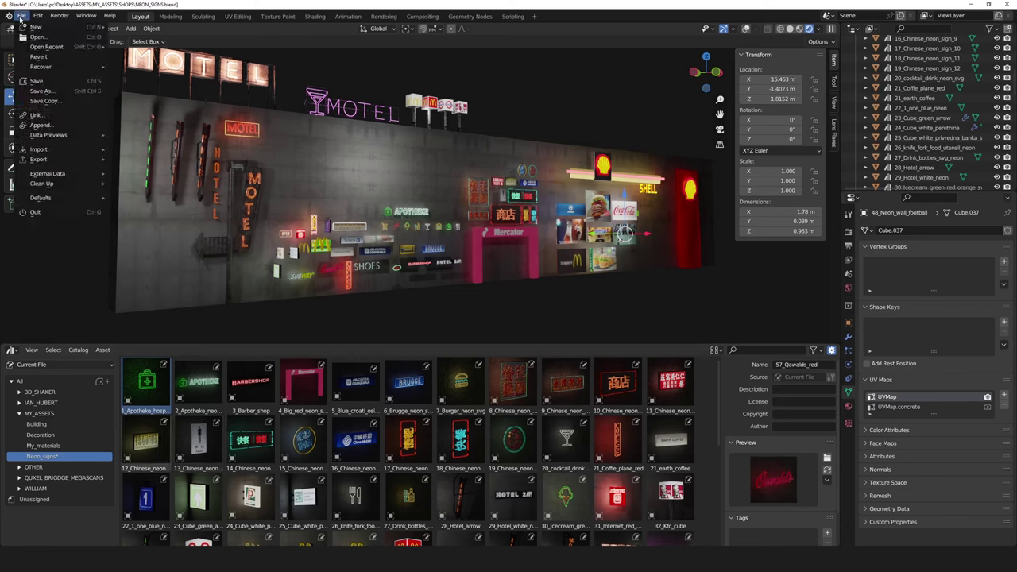
left_click(38, 82)
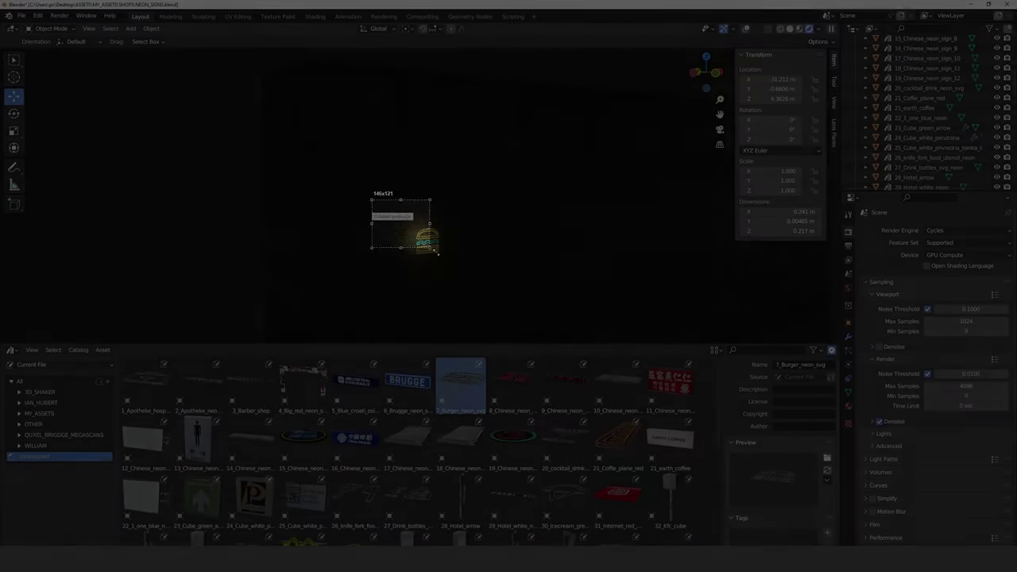
Capture a screenshot region of about 218x216 pixels around the burger sign and save it as a JPEG in NEON_THUMBNAILS
left_click_drag(436, 252, 459, 285)
left_click_drag(449, 275, 462, 279)
left_click(453, 296)
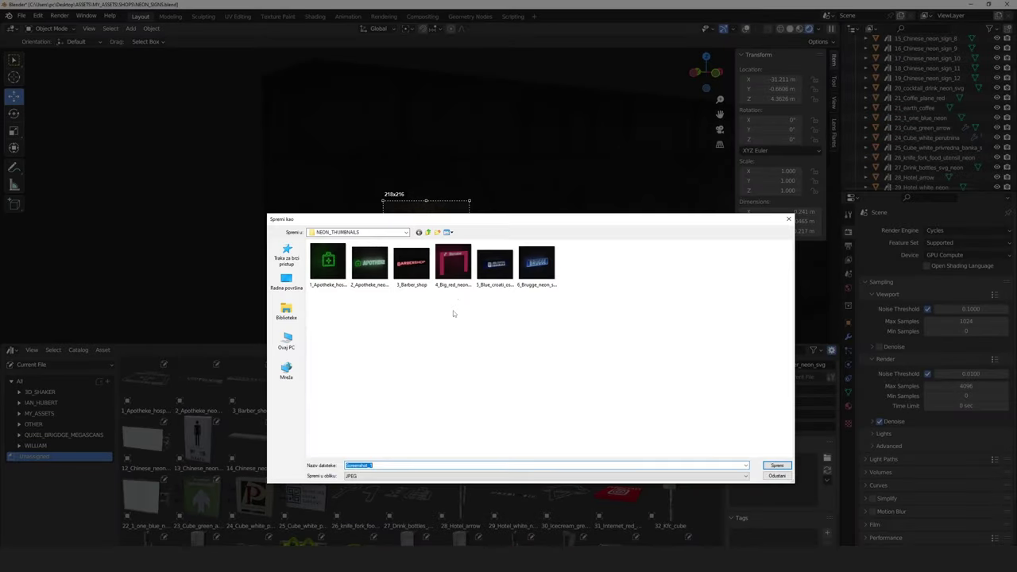
left_click(776, 466)
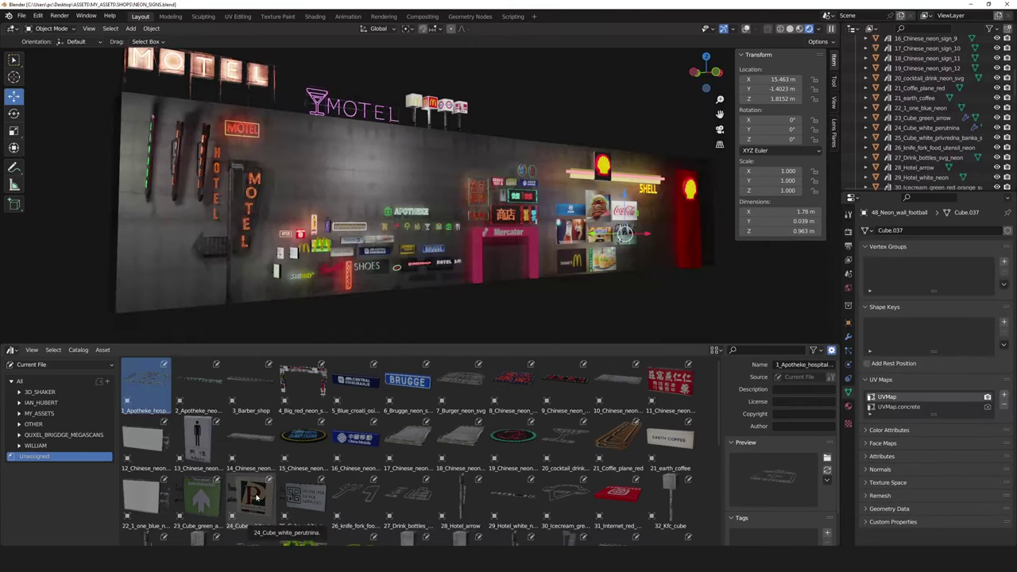
Load 1_Apotheke_hospital_green_neon_svg.jpg from the NEON_THUMBNAILS folder as the custom preview of the first Apotheke asset
scroll(776, 452, "down", 2)
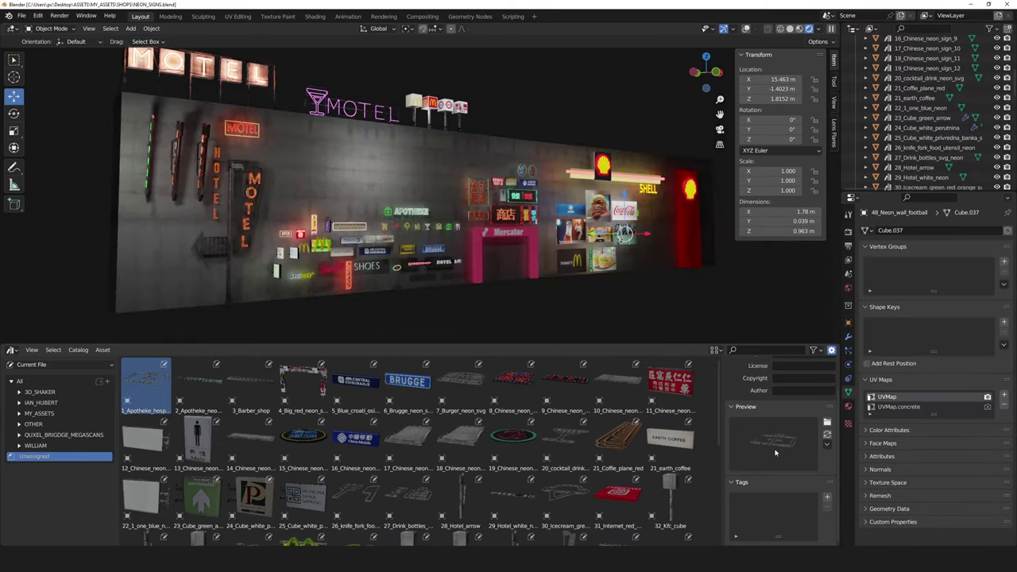
left_click(826, 423)
left_click(585, 153)
key("ctrl+v")
key("Return")
double_click(403, 202)
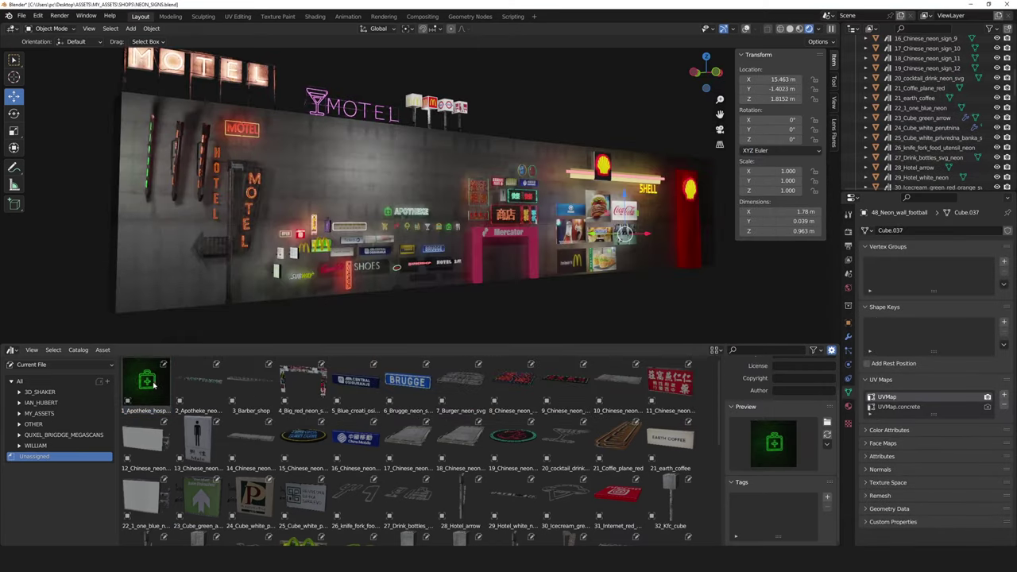
Load the matching NEON_THUMBNAILS images as custom previews for the 2_Apotheke_neon_sign, 3_Barber_shop and 46_Neon_wall_coca_cola assets
left_click(198, 383)
left_click(826, 423)
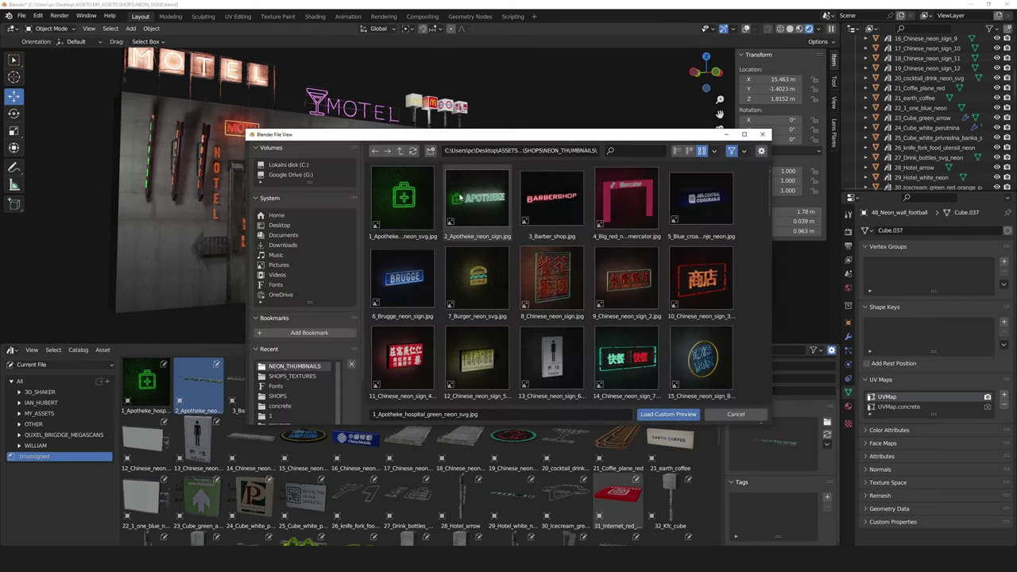
double_click(477, 198)
left_click(250, 383)
left_click(826, 423)
double_click(552, 199)
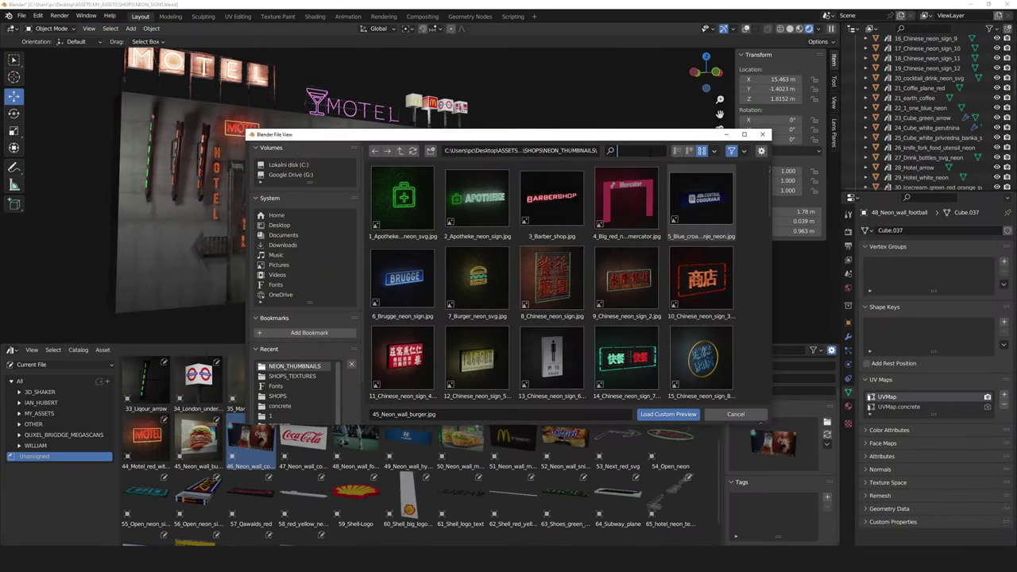
type("46")
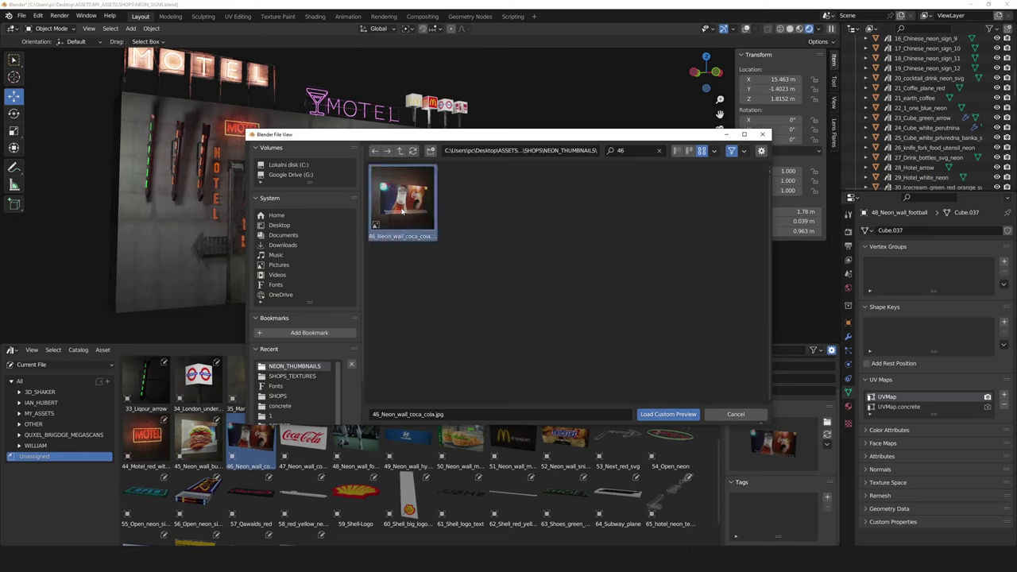
double_click(402, 198)
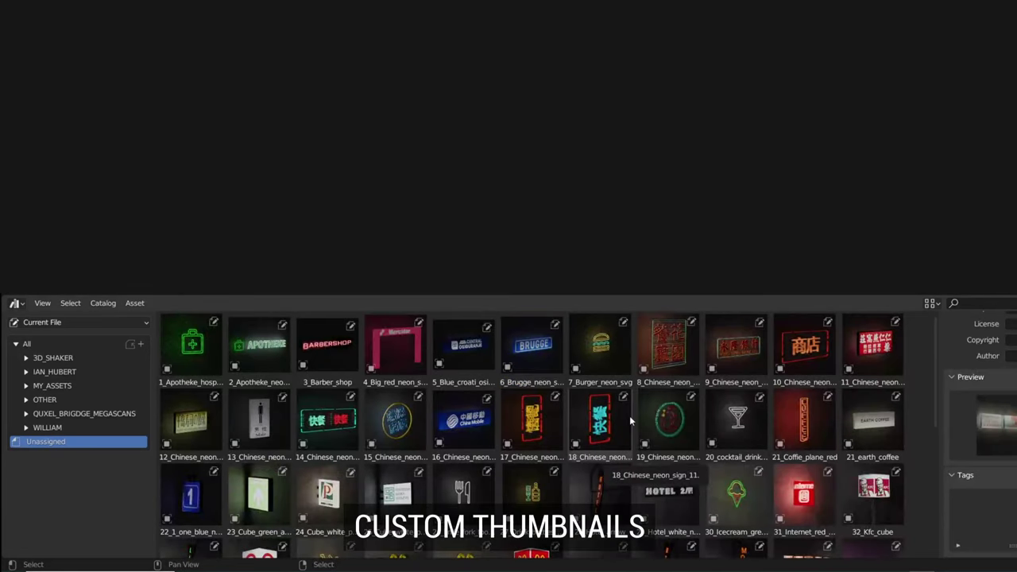
scroll(635, 392, "down", 5)
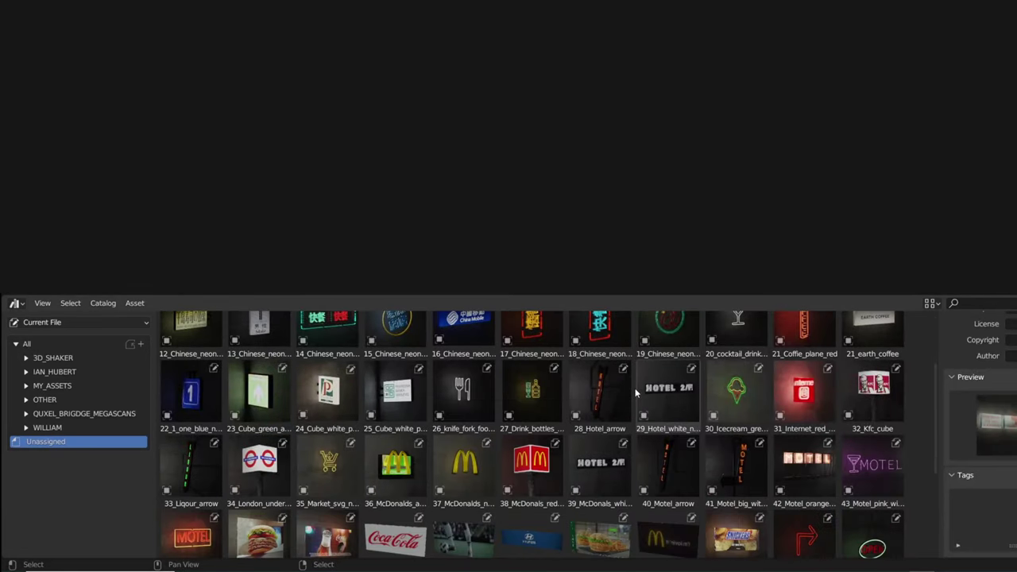
scroll(636, 392, "down", 4)
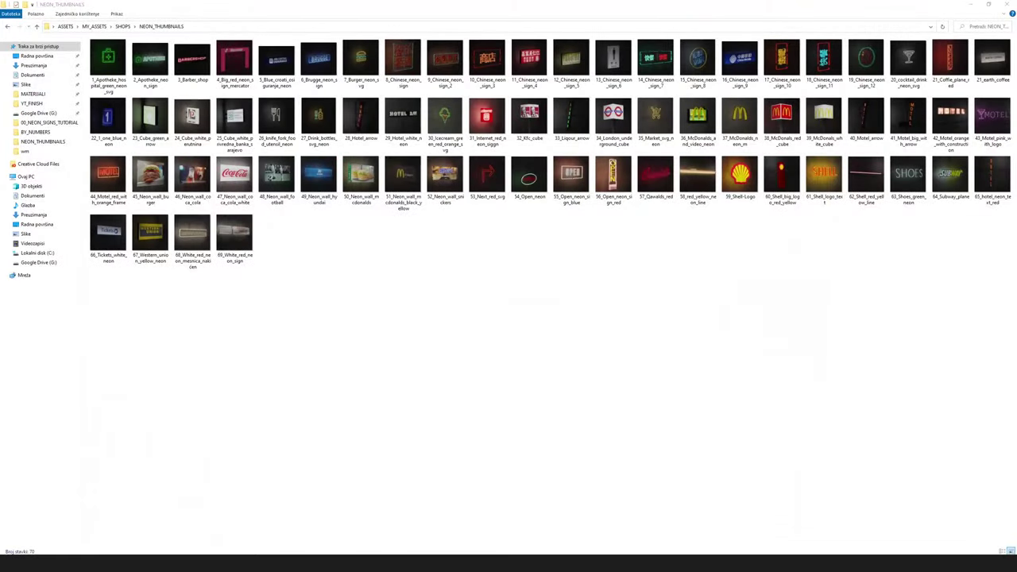
Start a new instance of Blender and dismiss the splash screen to reach the default scene
right_click(709, 562)
left_click(699, 538)
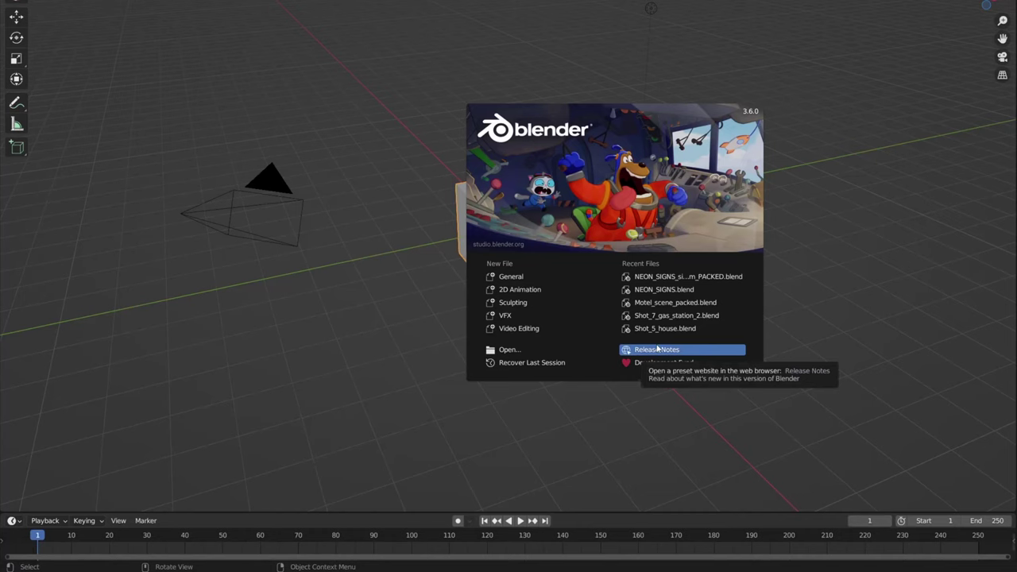
left_click(404, 255)
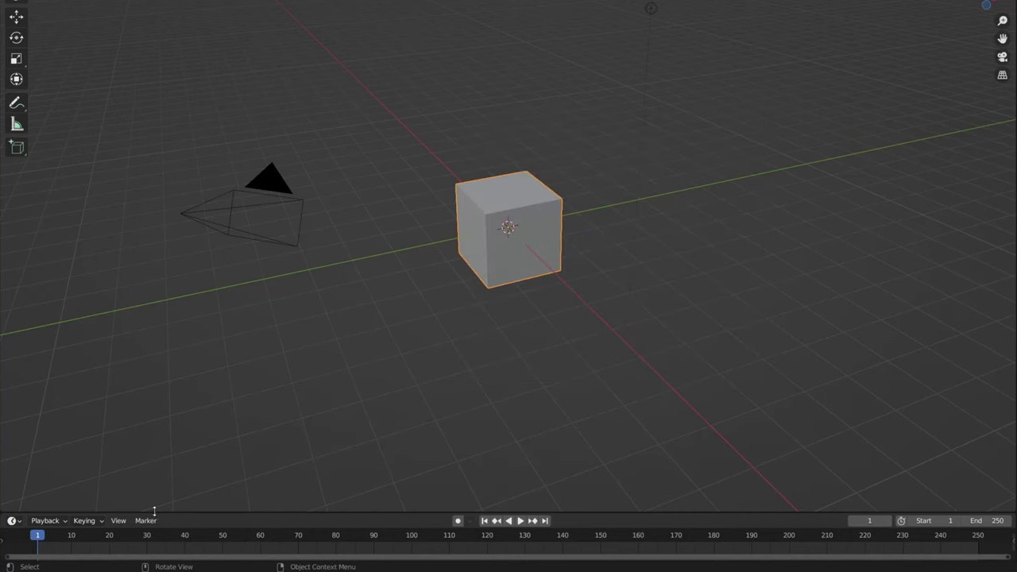
Enlarge the timeline area beneath the viewport and change it to the Asset Browser
left_click_drag(154, 511, 182, 241)
left_click(13, 253)
left_click(361, 326)
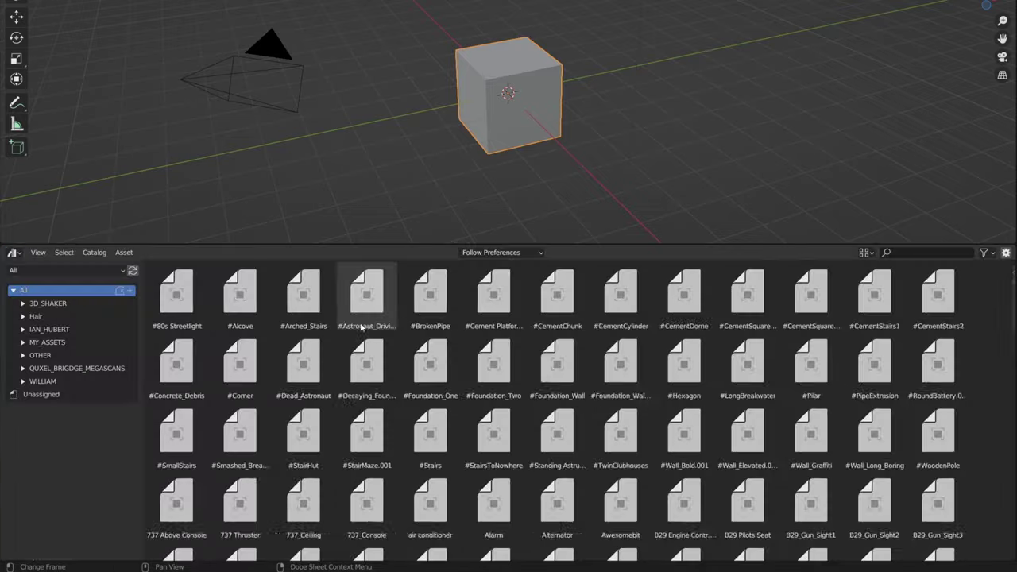
Show the Neon_signs catalog under MY_ASSETS in the ASSETS library and reduce the asset browser's height
left_click(36, 270)
left_click(32, 343)
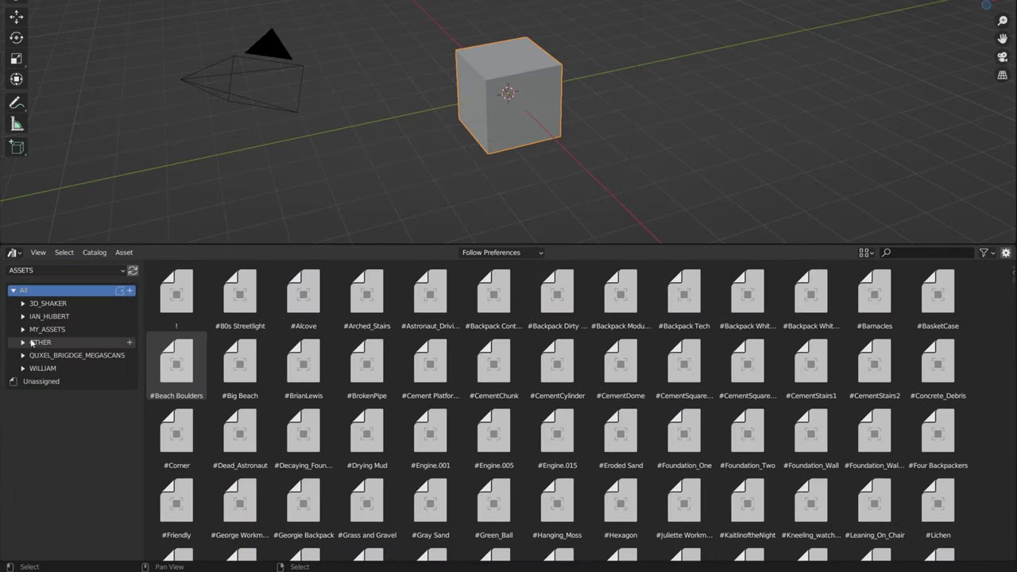
left_click(23, 329)
left_click(48, 381)
left_click_drag(347, 242, 333, 408)
Place the green 1_Apotheke_hospital sign from the catalog on the cube and set its X, Y and Z rotation to 0°
scroll(510, 212, "up", 3)
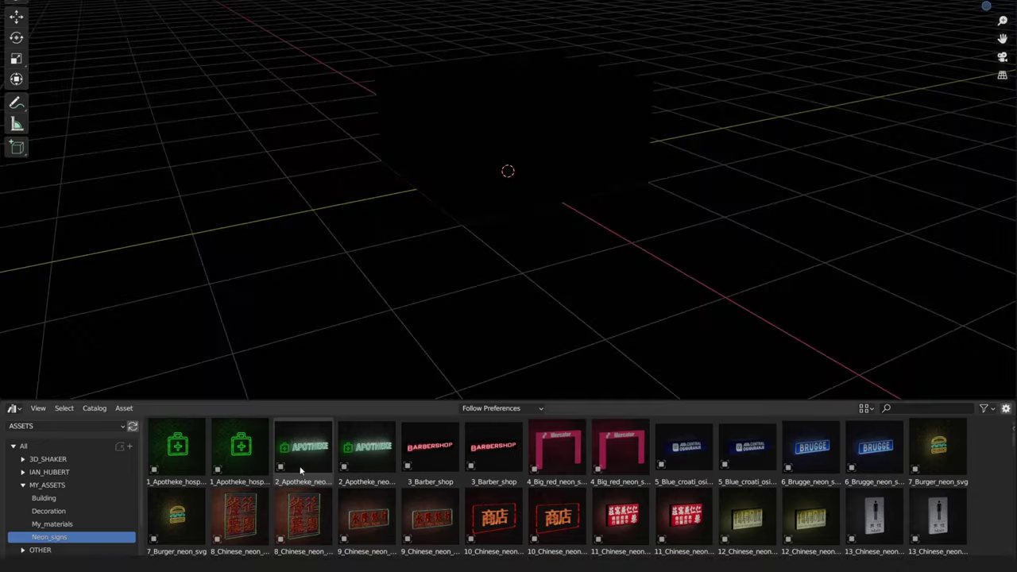
left_click_drag(240, 449, 531, 122)
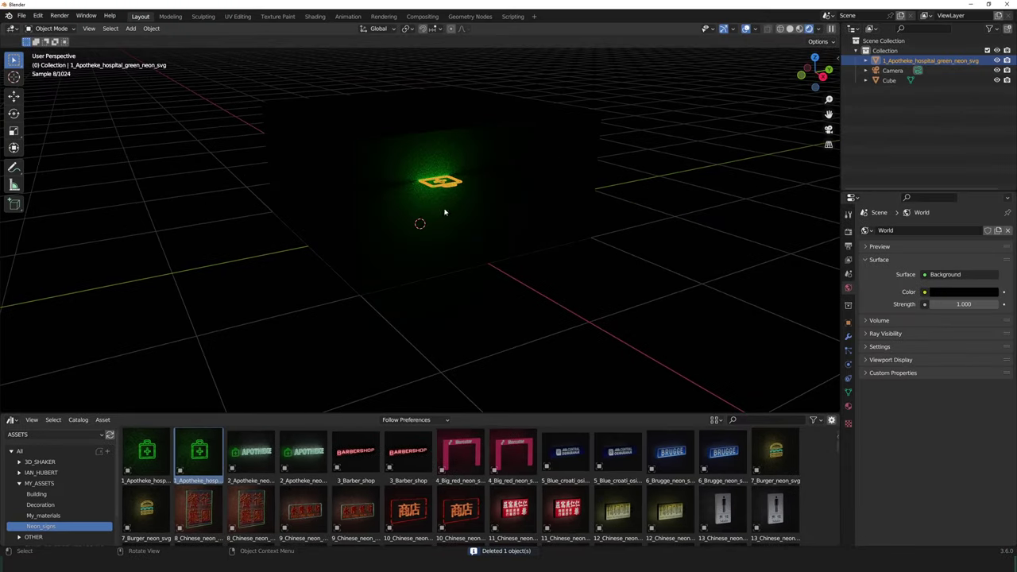
scroll(443, 199, "up", 2)
key("n")
left_click_drag(771, 120, 770, 139)
type("0")
key("Return")
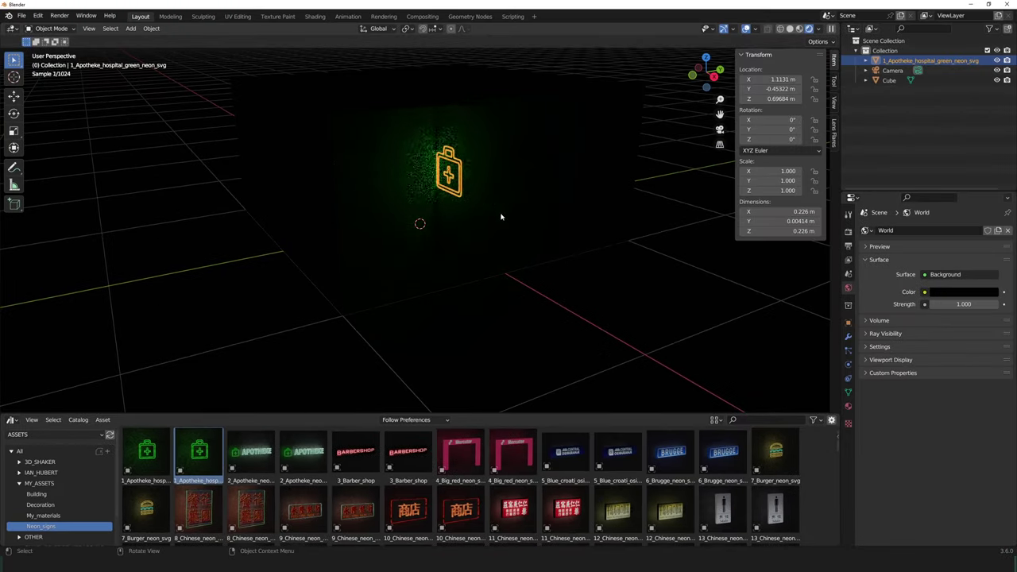
Place the 6_Brugge_neon_sign at the cube's upper edge and the 10_Chinese_neon_sign_3 along the cube's side
middle_click_drag(500, 215, 717, 126)
left_click_drag(670, 451, 405, 117)
middle_click_drag(404, 116, 481, 199)
scroll(471, 233, "down", 2)
left_click_drag(408, 513, 375, 240)
scroll(409, 235, "down", 2)
middle_click_drag(398, 241, 359, 237)
left_click(473, 214)
Place the 21_earth_coffee sign from the catalog on the cube's face and clear its rotation
scroll(472, 214, "down", 2)
scroll(317, 485, "down", 5)
left_click_drag(304, 465, 458, 223)
scroll(458, 223, "up", 2)
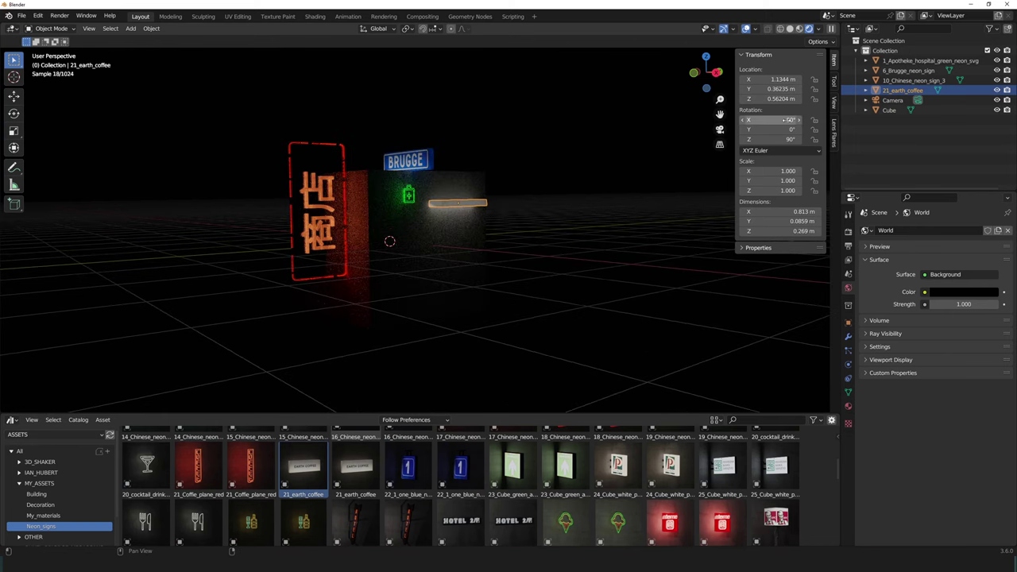
key("alt+r")
Move the earth coffee sign farther away from the green Apotheke cross
scroll(469, 200, "up", 2)
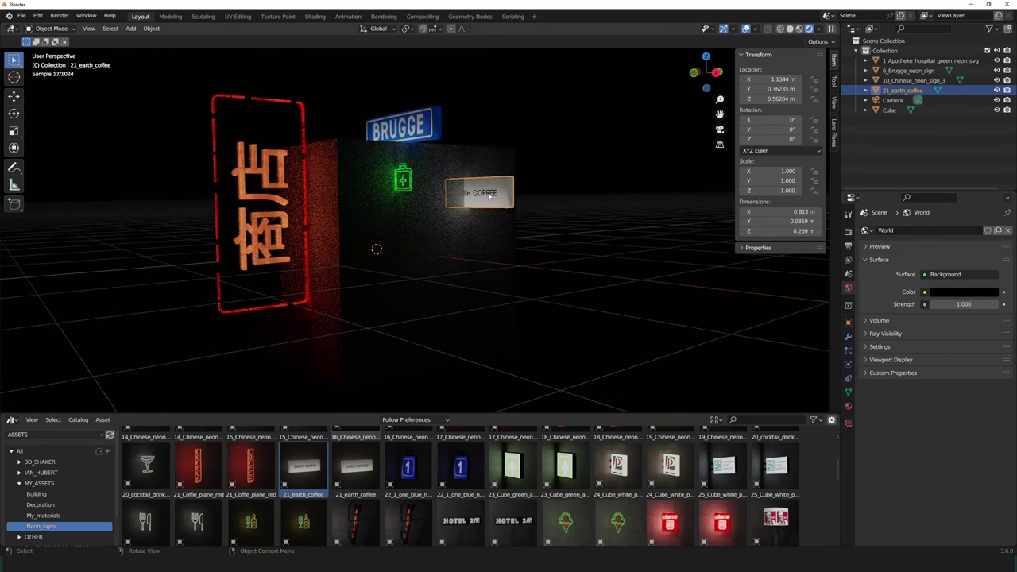
key("g")
left_click(551, 197)
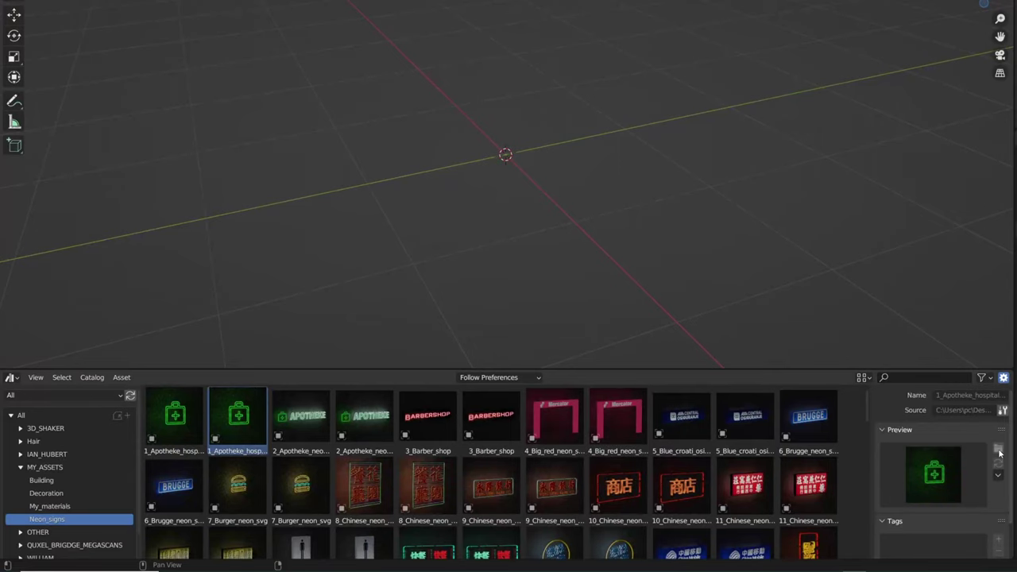
Open the recent file NEON_SIGNS_simebugarija.com_PACKED.blend
scroll(941, 502, "down", 2)
scroll(983, 500, "up", 2)
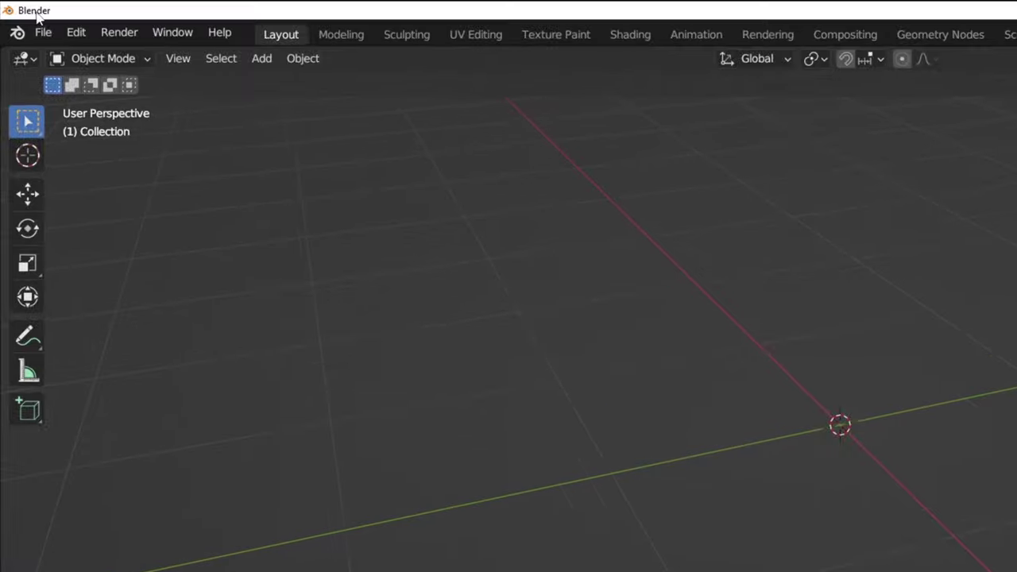
left_click(41, 31)
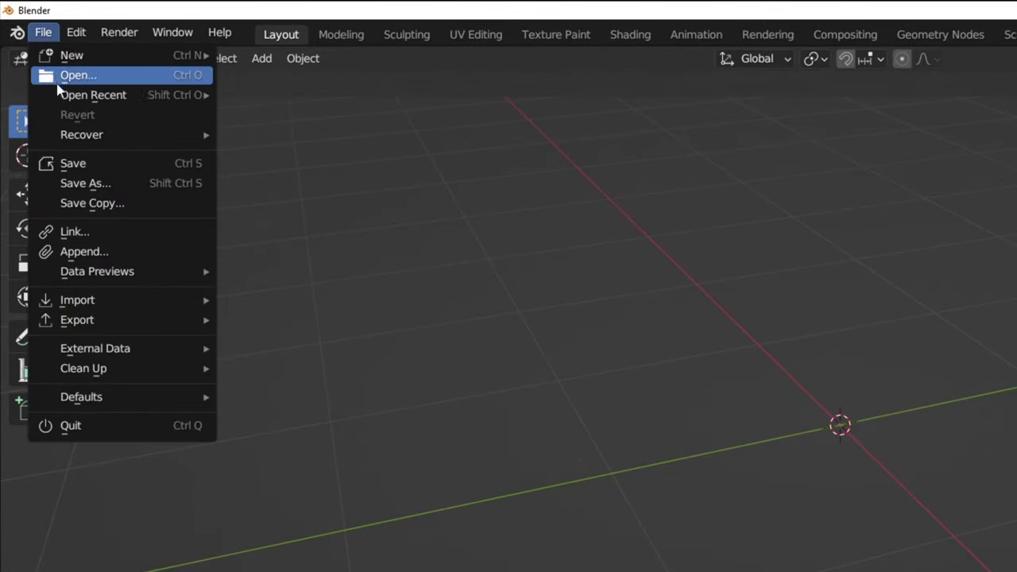
mouse_move(135, 89)
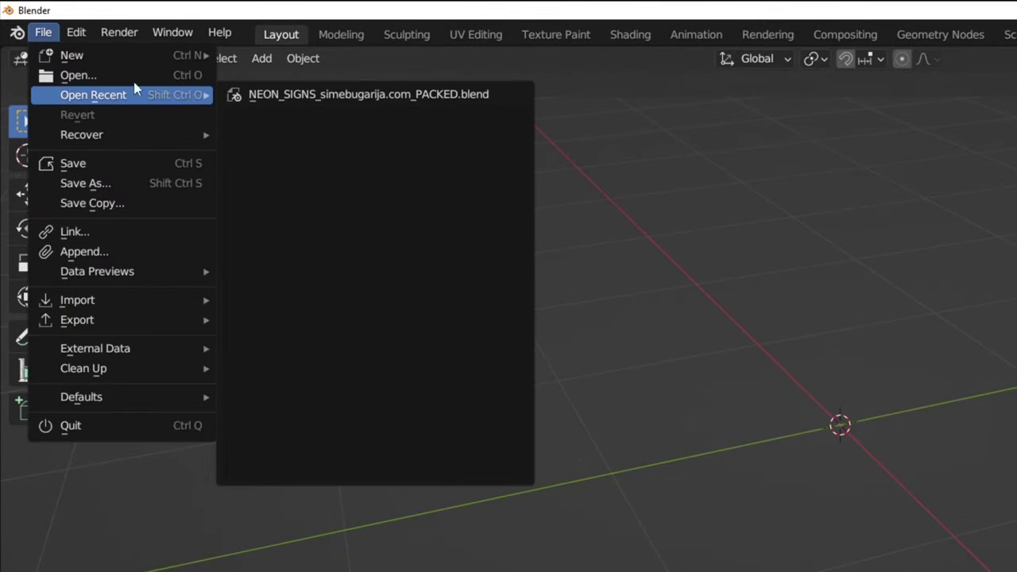
left_click(347, 95)
left_click(646, 259)
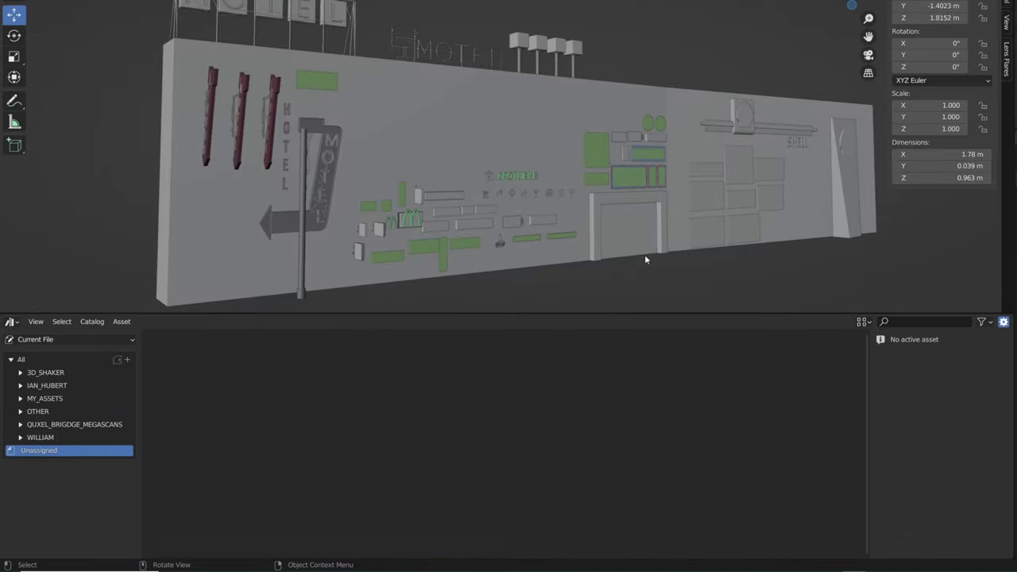
Show the Neon_signs catalog inside MY_ASSETS and add a tag to the 1_Apotheke_hospital asset
left_click(21, 398)
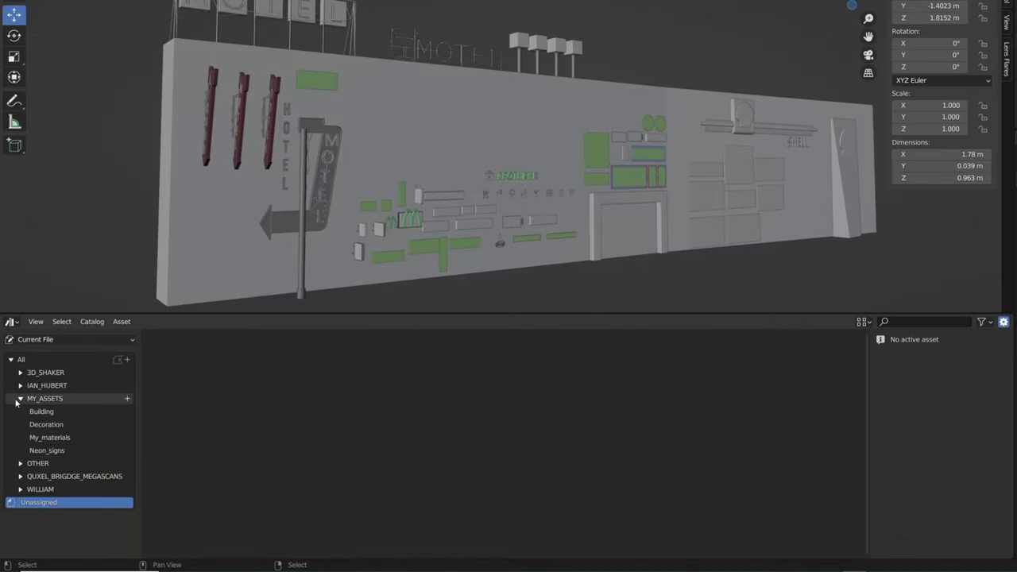
left_click(47, 450)
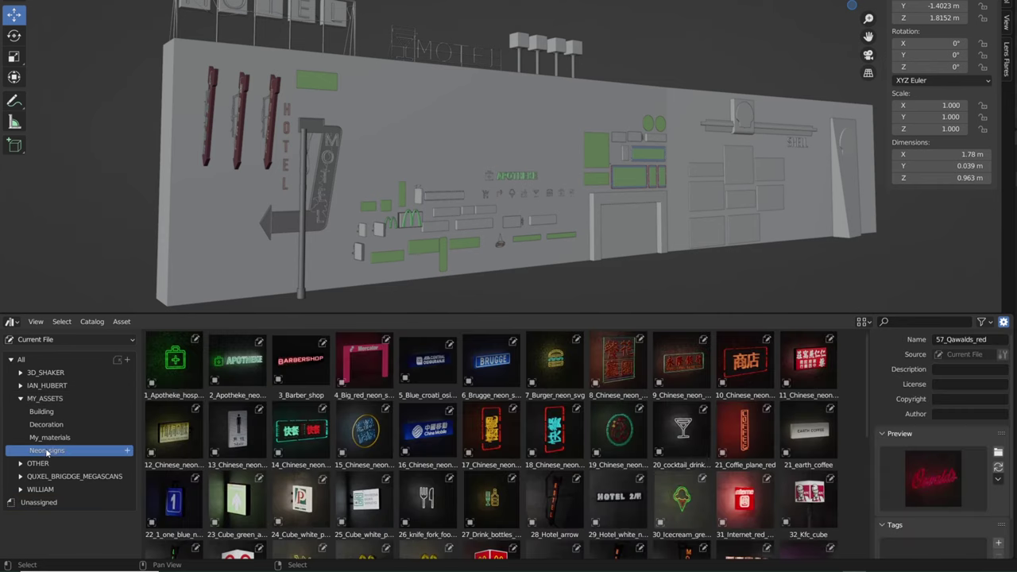
left_click(174, 362)
scroll(959, 489, "down", 2)
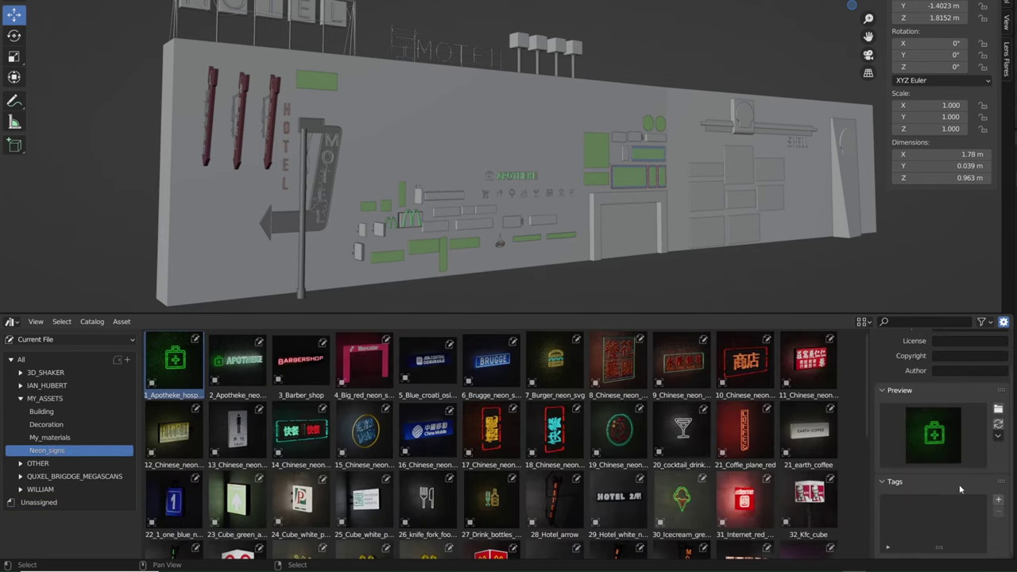
left_click(998, 501)
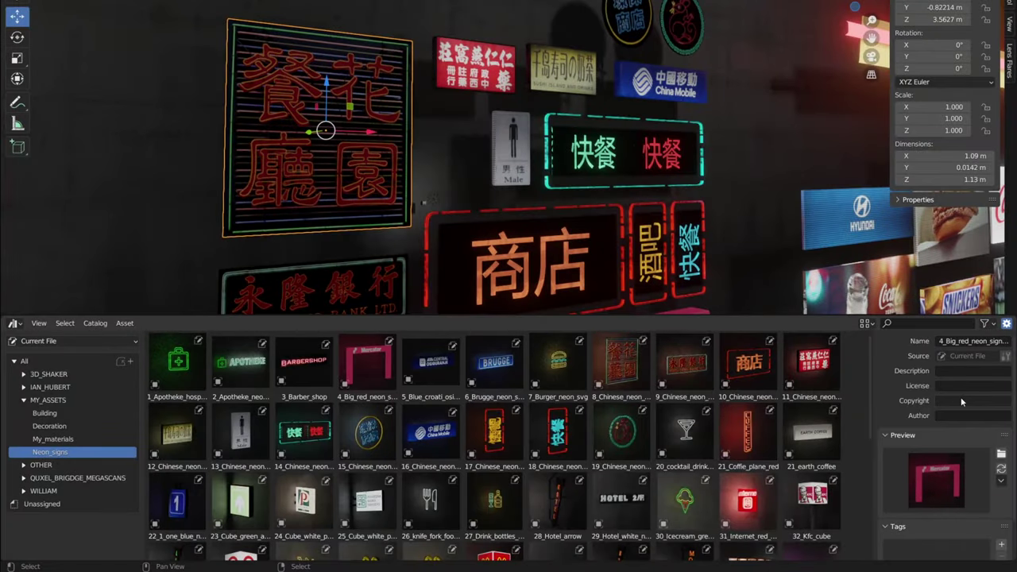
Tag the 4_Big_red_neon_sign asset with neon, big and red, and search the assets for red
scroll(962, 401, "down", 2)
left_click(1001, 501)
double_click(901, 504)
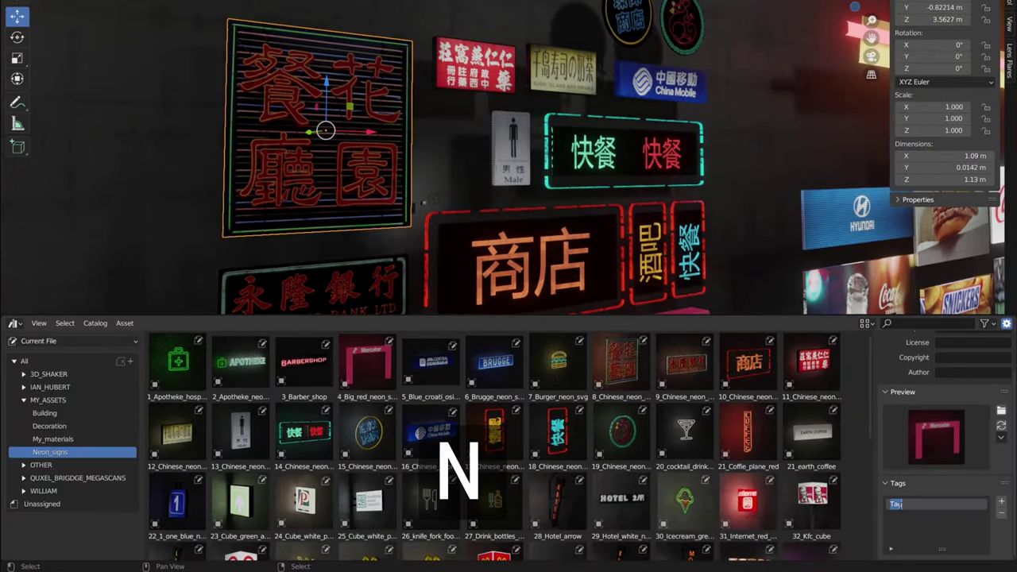
left_click(1001, 501)
type("big")
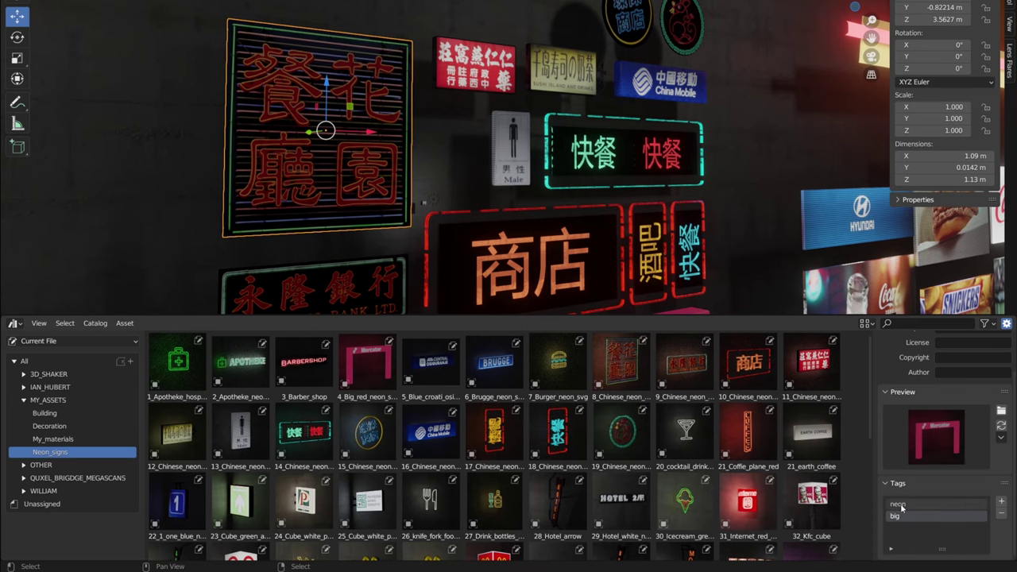
left_click(1001, 502)
type("red")
key("Return")
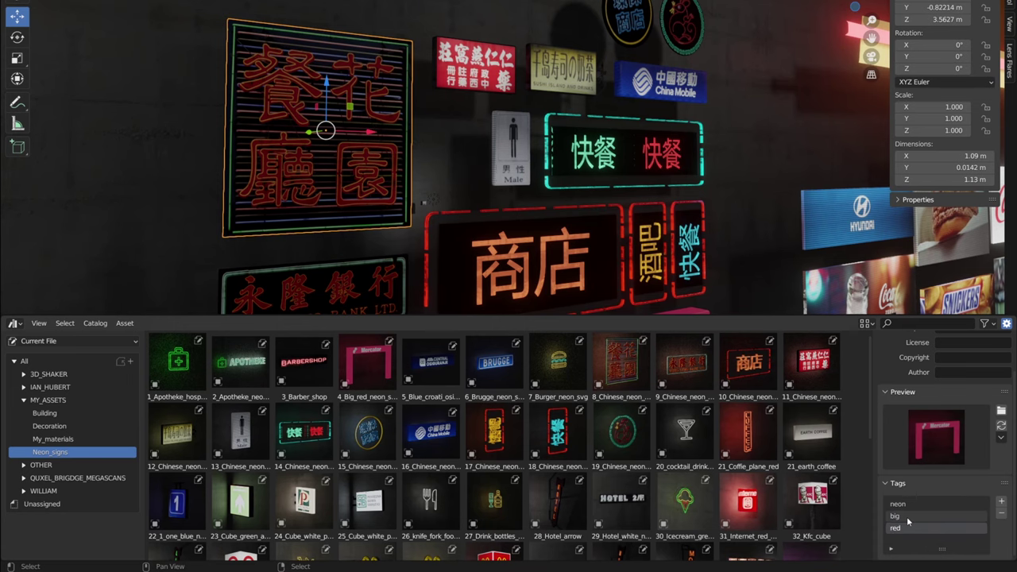
left_click(893, 321)
type("red")
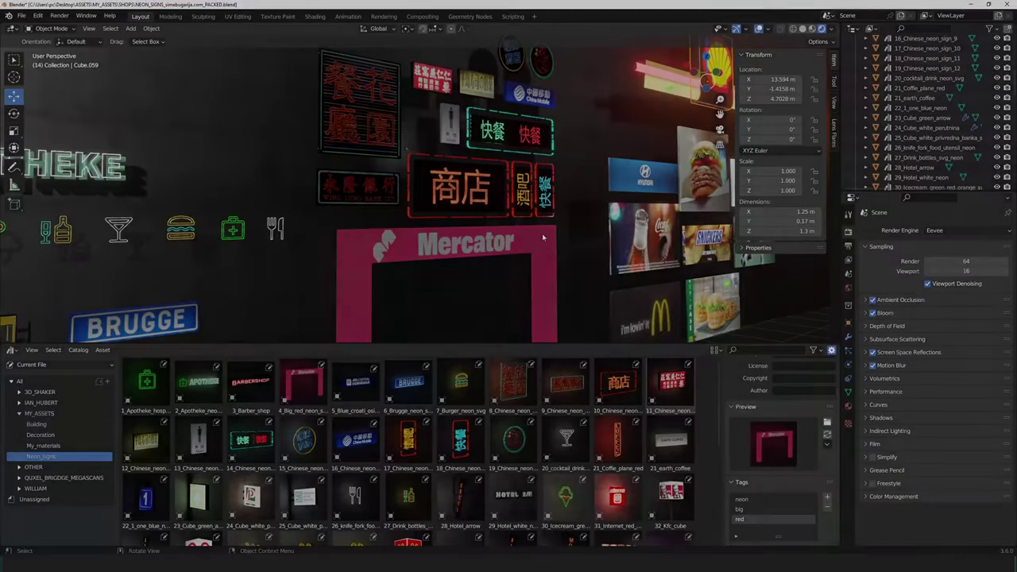
Isolate 10_Chinese_neon_sign_3 in local view, separate its whole mesh into loose parts and return to Object Mode
scroll(543, 237, "up", 2)
left_click(542, 194)
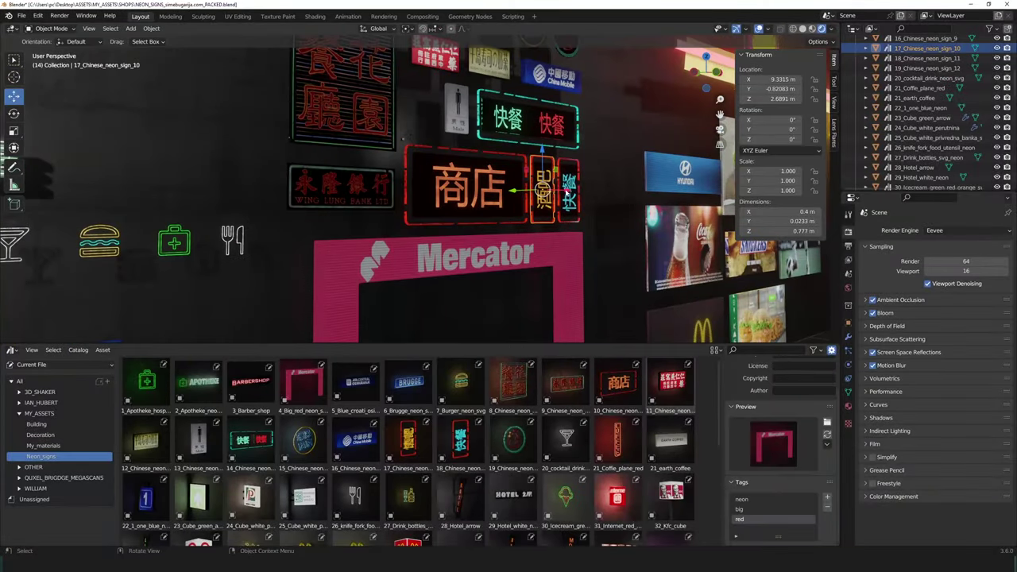
left_click(472, 189)
key("KP_Divide")
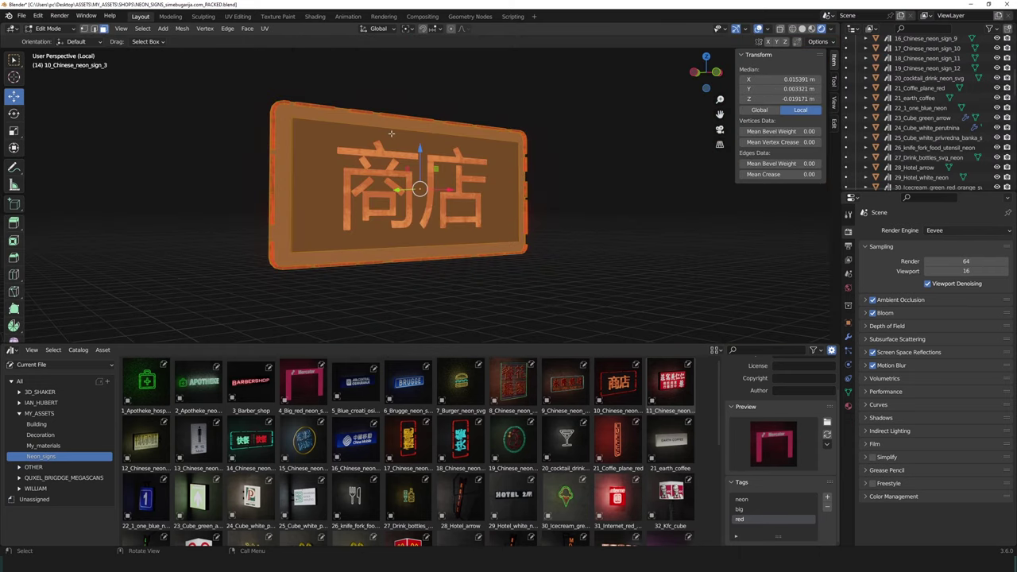
key("Tab")
key("p")
left_click(379, 157)
left_click(61, 31)
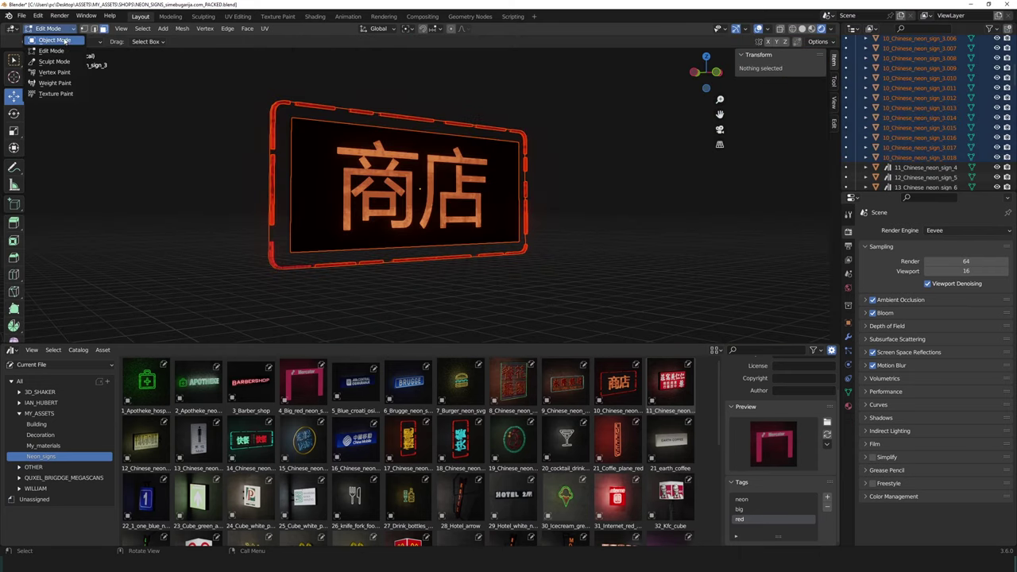
left_click(59, 41)
Move several of the separated sign parts to a new collection named Neon_colection and mark that collection as an asset
left_click_drag(306, 79, 412, 200)
key("m")
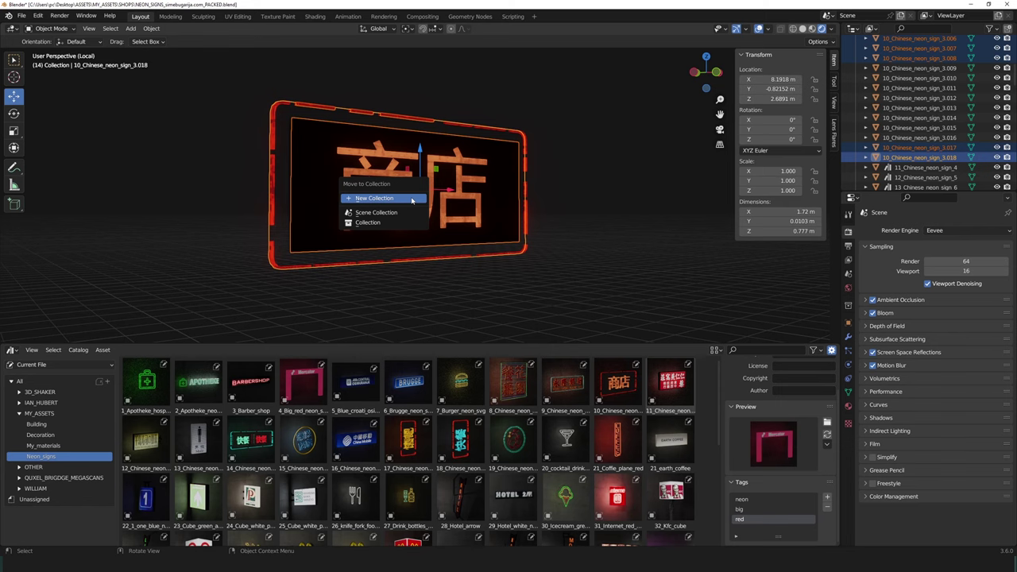
left_click(412, 200)
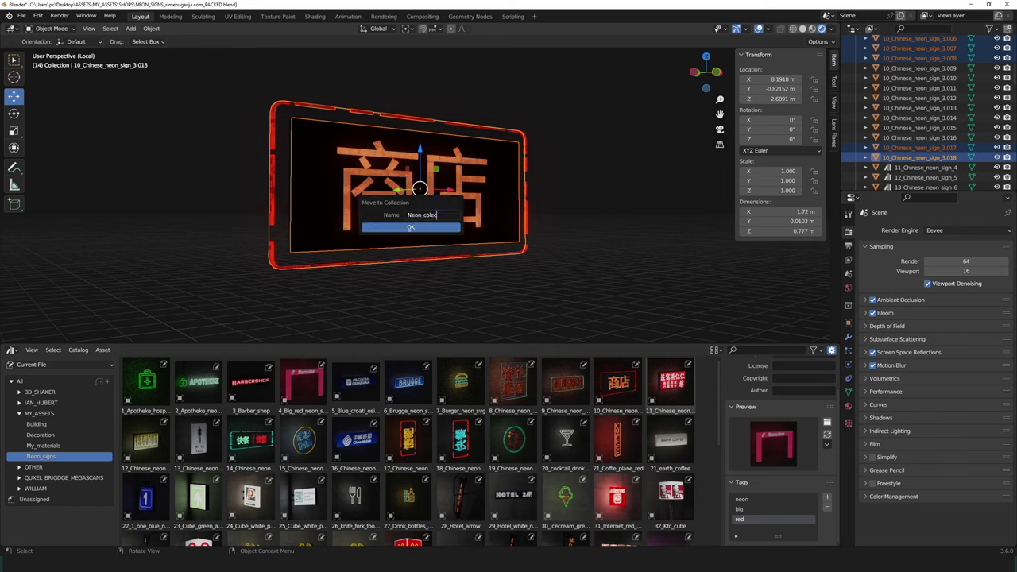
key("Return")
scroll(919, 137, "down", 5)
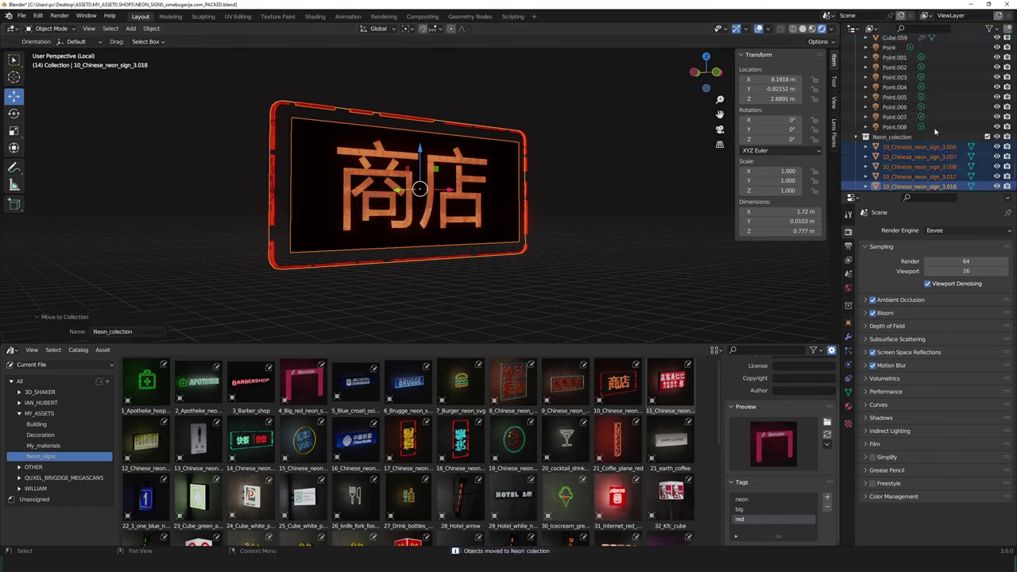
right_click(896, 131)
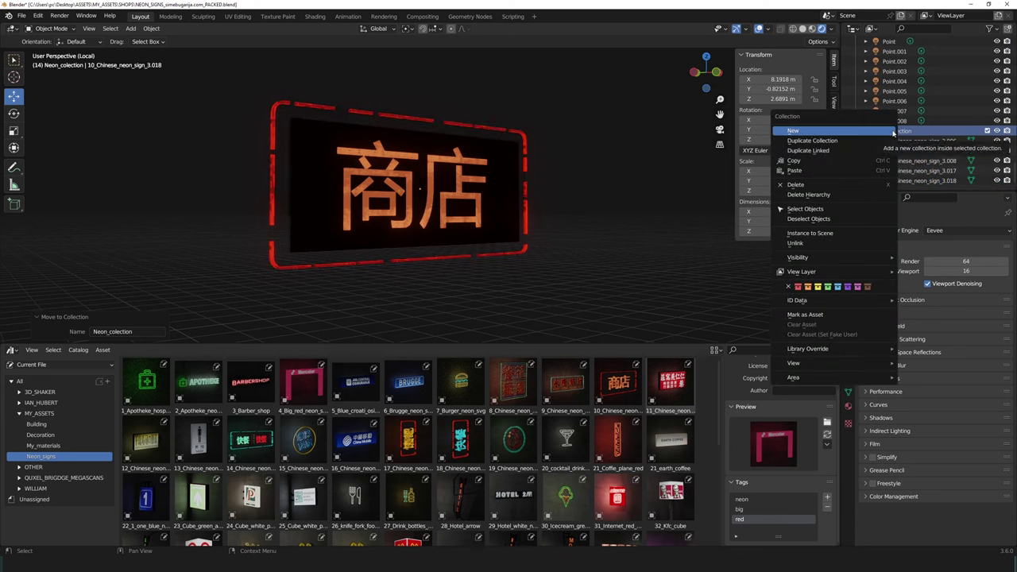
left_click(805, 315)
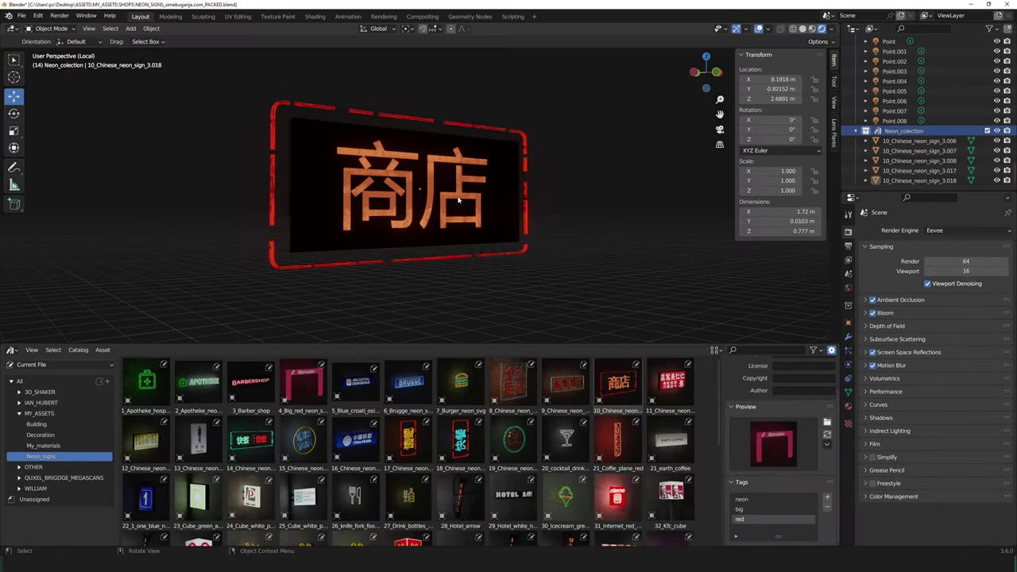
Mark the Chinese sign panel's materials Red_emmsive, Red_chinese and Clean glass with dirt as assets
left_click(460, 204)
left_click(848, 406)
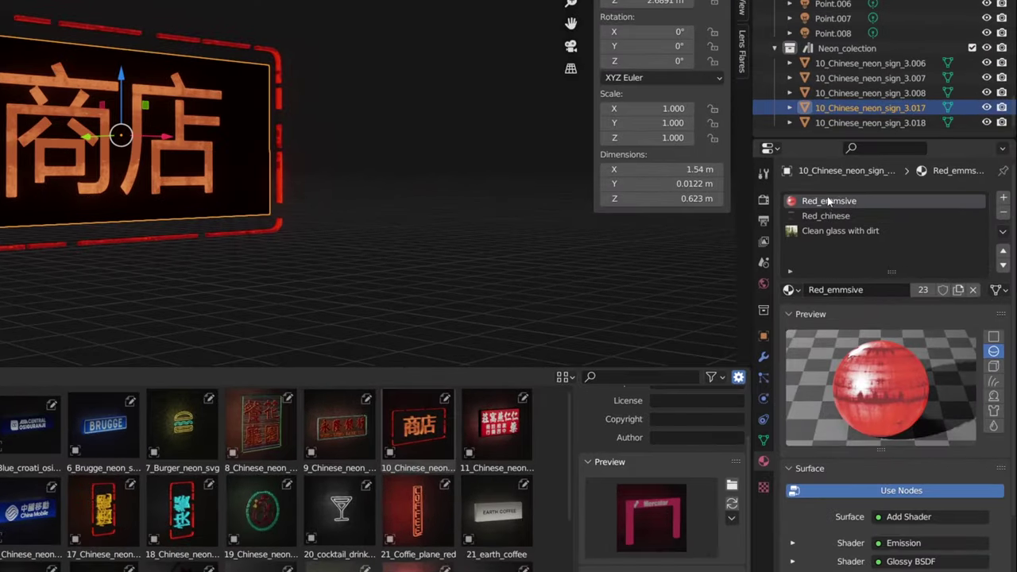
right_click(830, 202)
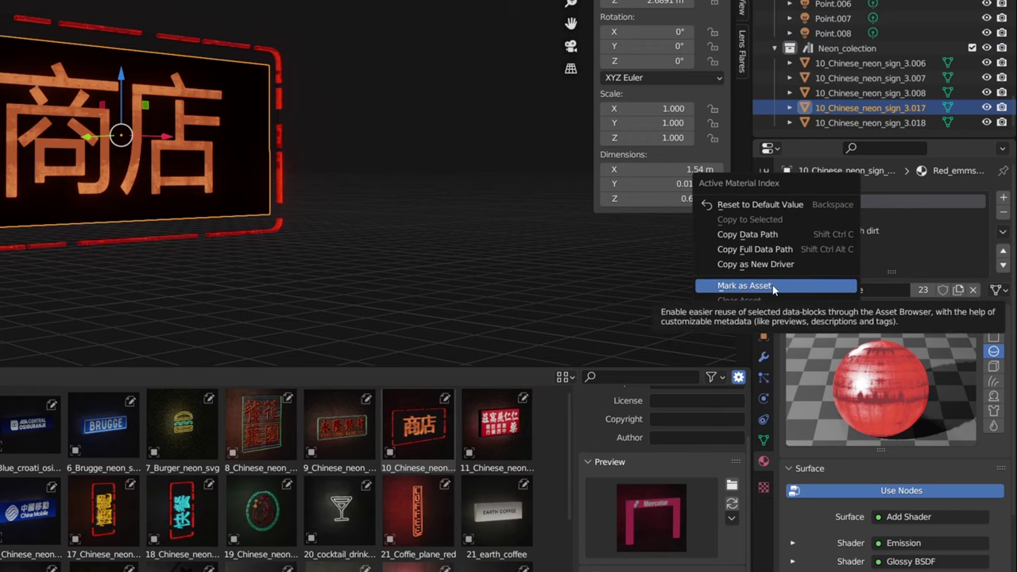
left_click(773, 285)
left_click(826, 216)
right_click(826, 219)
left_click(826, 216)
left_click(827, 230)
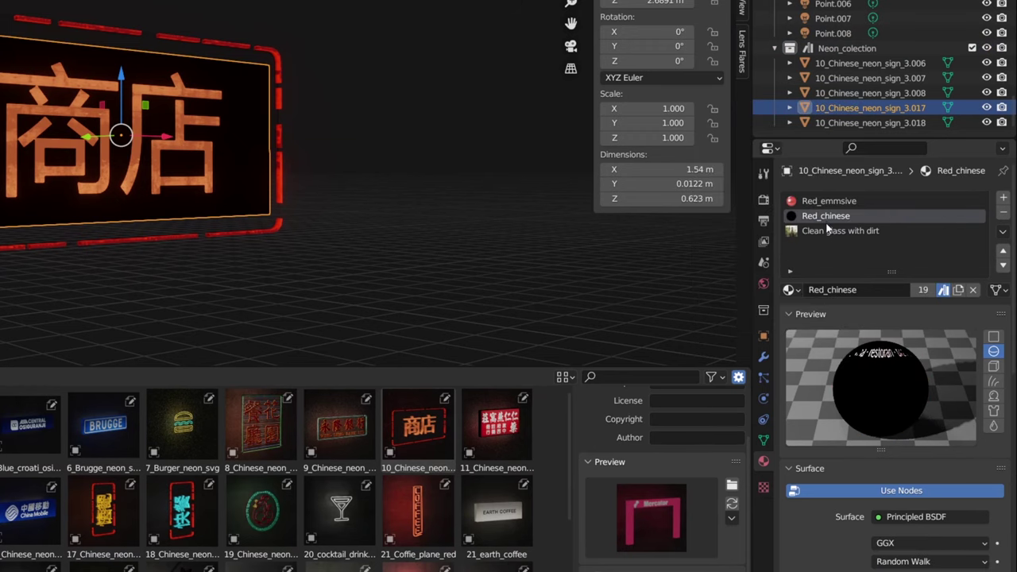
right_click(828, 231)
left_click(828, 231)
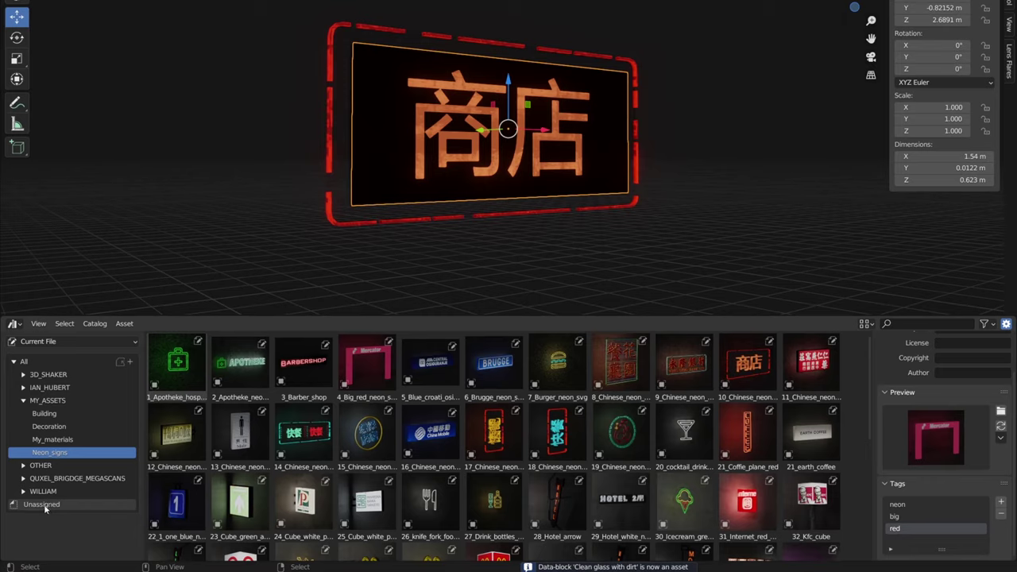
Create a new catalog named Neon_materials inside MY_ASSETS
left_click(47, 503)
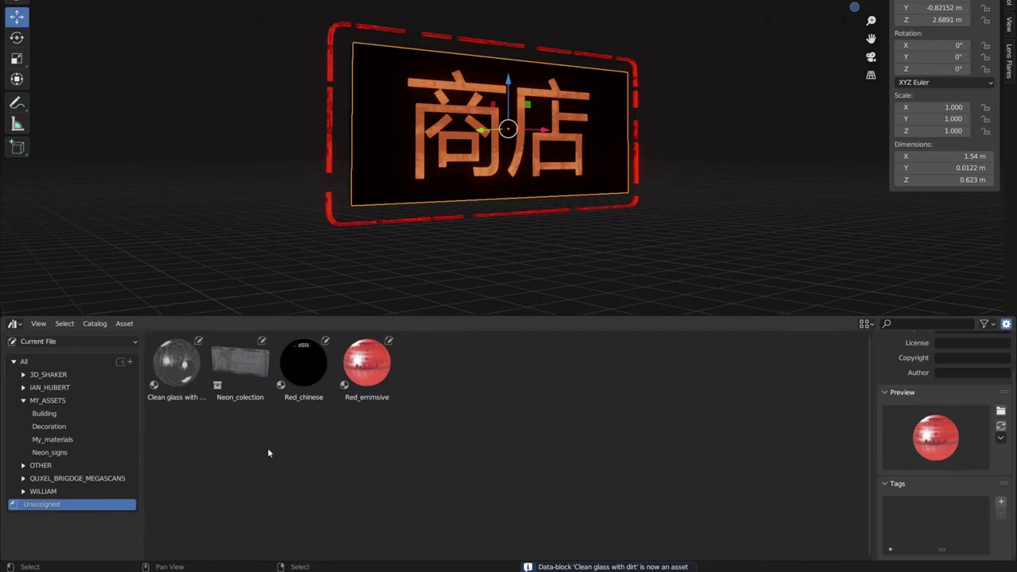
left_click(130, 403)
double_click(55, 426)
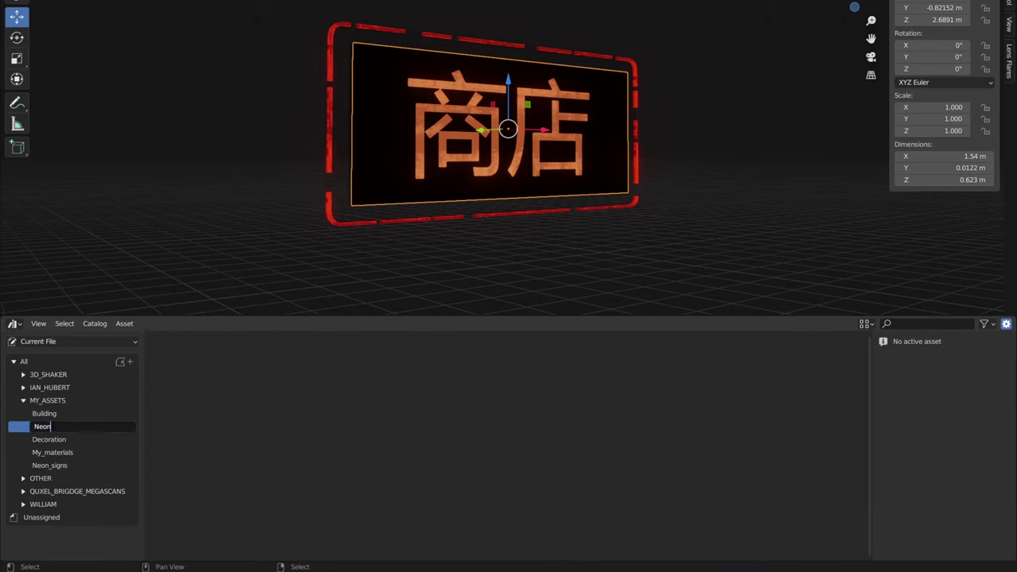
type("Neon_materials")
key("Return")
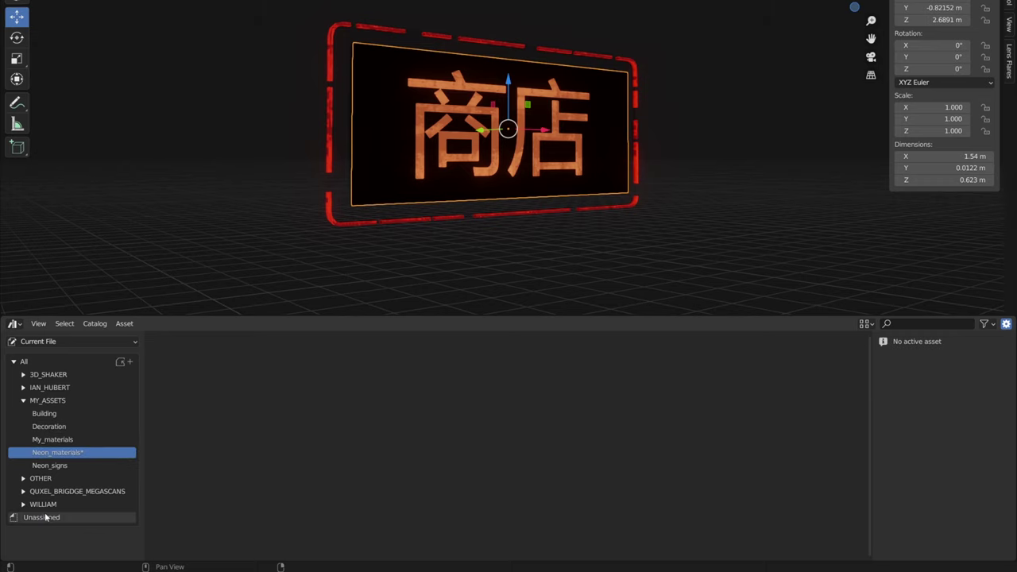
Move the unassigned sign material assets into the Neon_materials catalog and display that catalog
left_click(43, 517)
left_click_drag(132, 364, 74, 459)
left_click(73, 455)
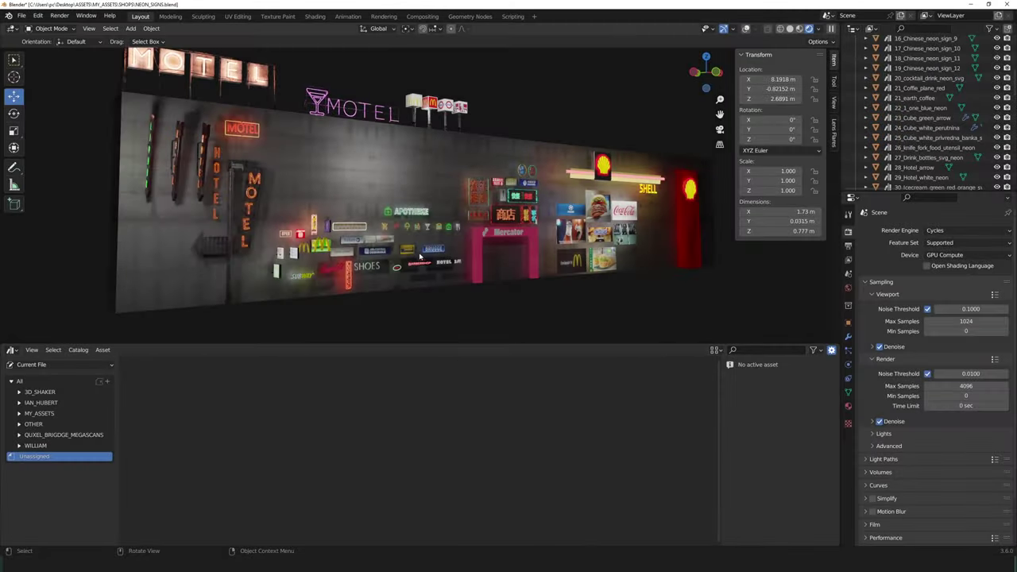
Isolate the Western Union sign and open its Emmision_base_western material in the Shader Editor
key("KP_Divide")
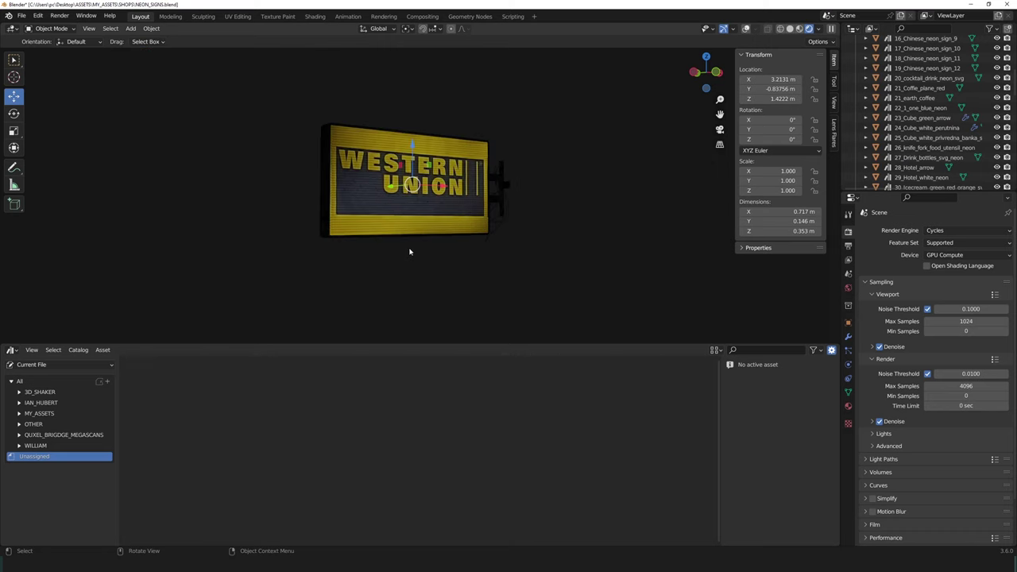
left_click(12, 351)
left_click(37, 442)
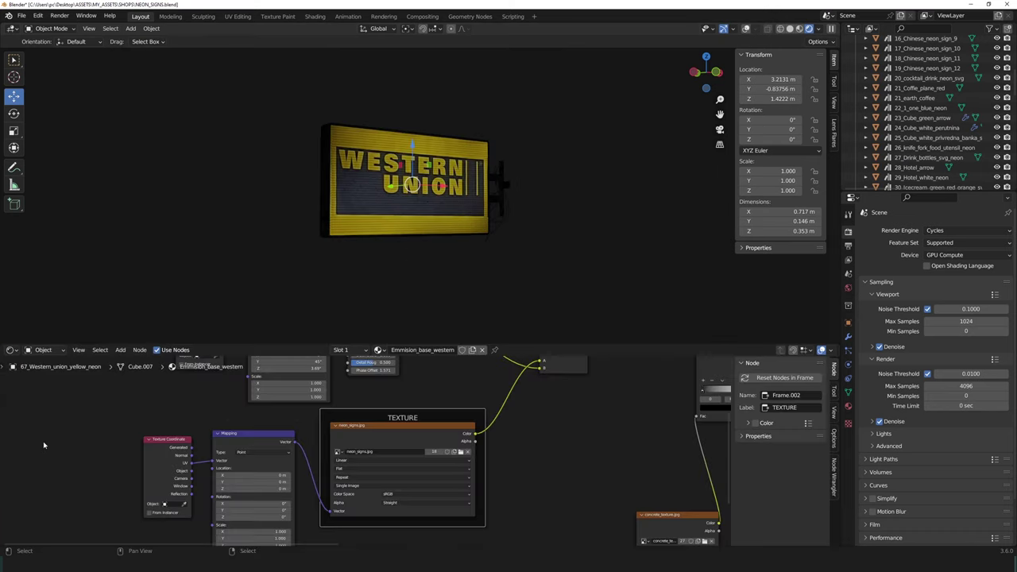
left_click(848, 406)
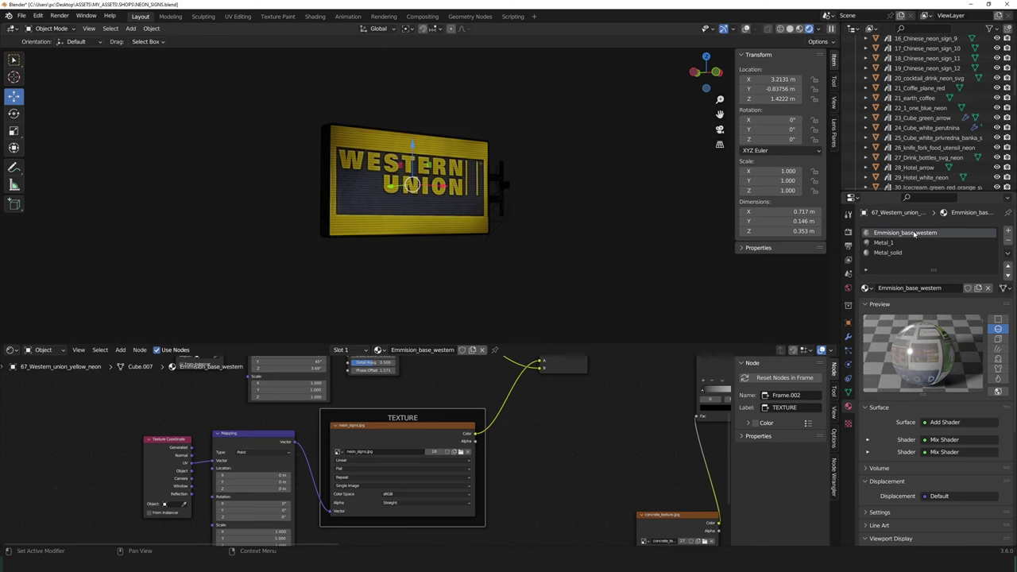
Replace the image in the TEXTURE frame of the Western Union sign's material with brand_comercials.jpg
scroll(399, 404, "down", 5)
scroll(493, 438, "up", 3)
middle_click_drag(493, 438, 10, 507)
scroll(373, 455, "up", 8)
middle_click_drag(604, 451, 367, 460)
scroll(363, 457, "up", 2)
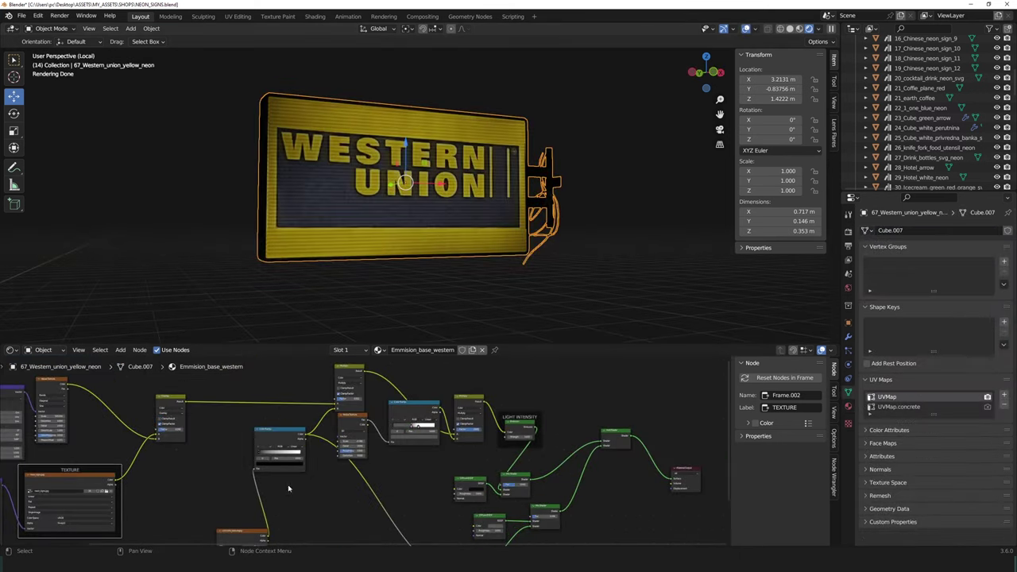
middle_click_drag(282, 457, 527, 430)
scroll(422, 457, "up", 8)
left_click(474, 416)
left_click_drag(766, 216, 755, 361)
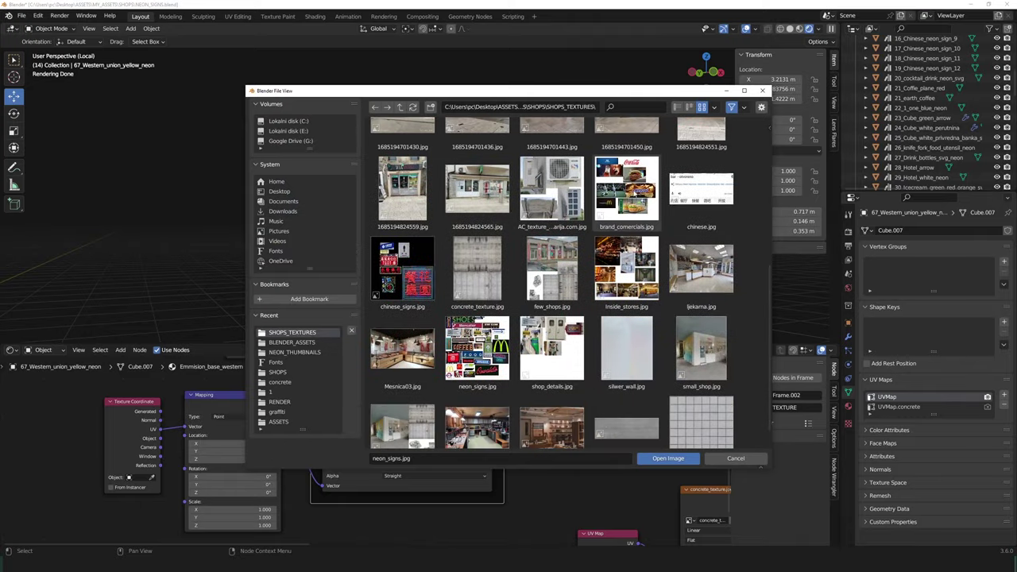
double_click(626, 188)
Split the 3D view, turn the new area into a UV Editor and enter Edit Mode on the Western Union sign
left_click_drag(2, 24, 307, 40)
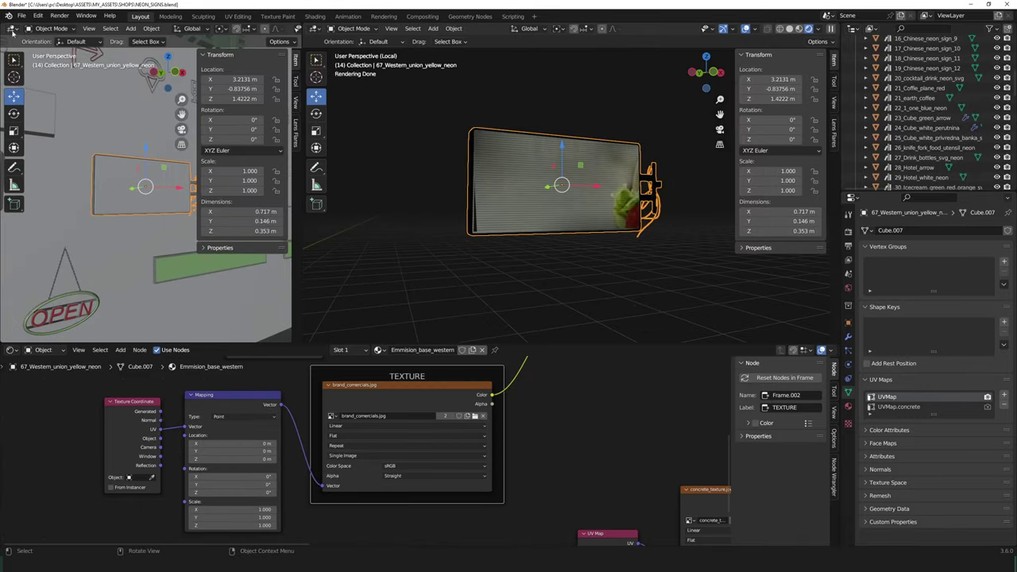
left_click(13, 29)
left_click(32, 77)
key("Tab")
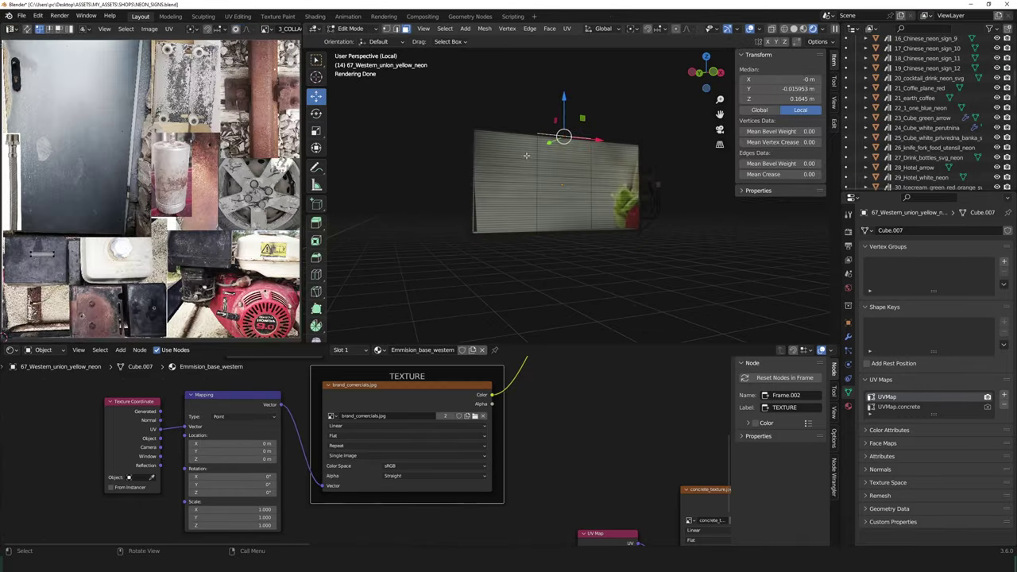
Select all of the sign's faces and unwrap them with Cube Projection
key("a")
key("a")
key("u")
key("c")
Scale down the sign's UVs and move them over the first burger picture, below the Coca-Cola logo, in brand_comercials.jpg
scroll(191, 190, "down", 1)
key("s")
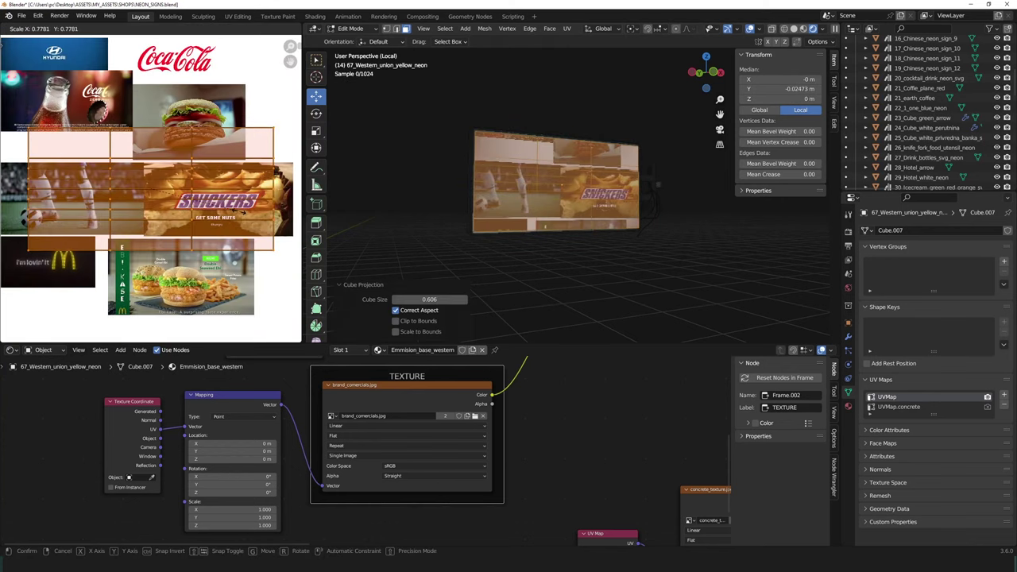
left_click(188, 195)
key("g")
left_click(222, 131)
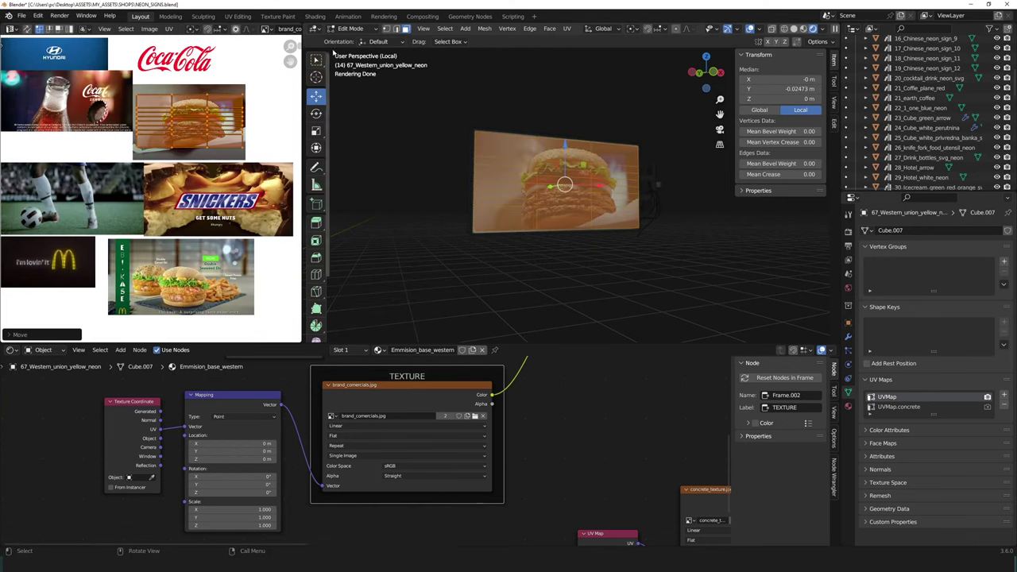
Return to Object Mode and set the Emission node's strength to 10 in the LIGHT INTENSITY frame
key("Tab")
middle_click_drag(610, 454, 524, 436)
left_click(565, 416)
type("10")
key("Return")
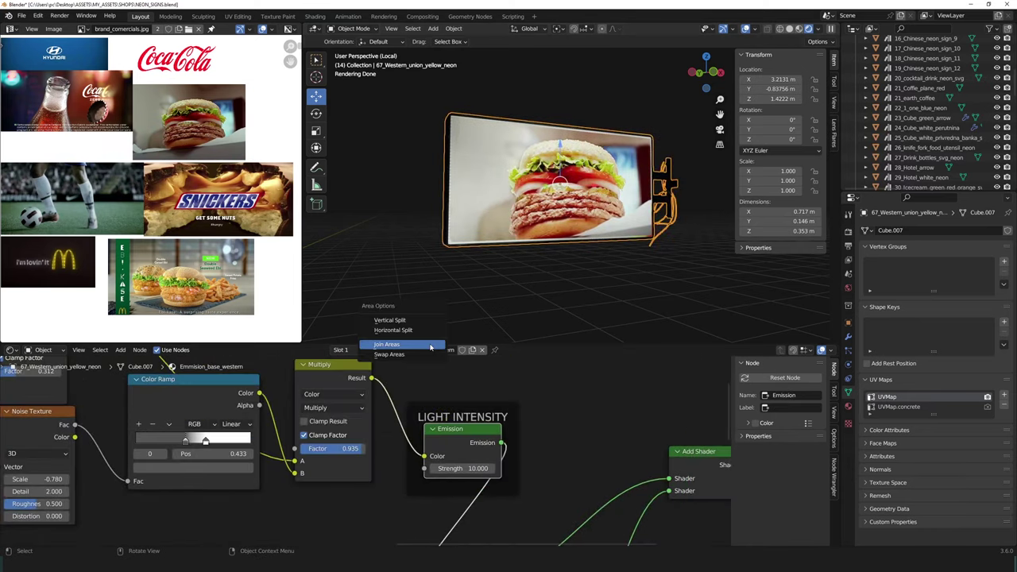
Split the 3D view horizontally and turn the new lower area into a Timeline
left_click(422, 331)
left_click(373, 274)
left_click(315, 279)
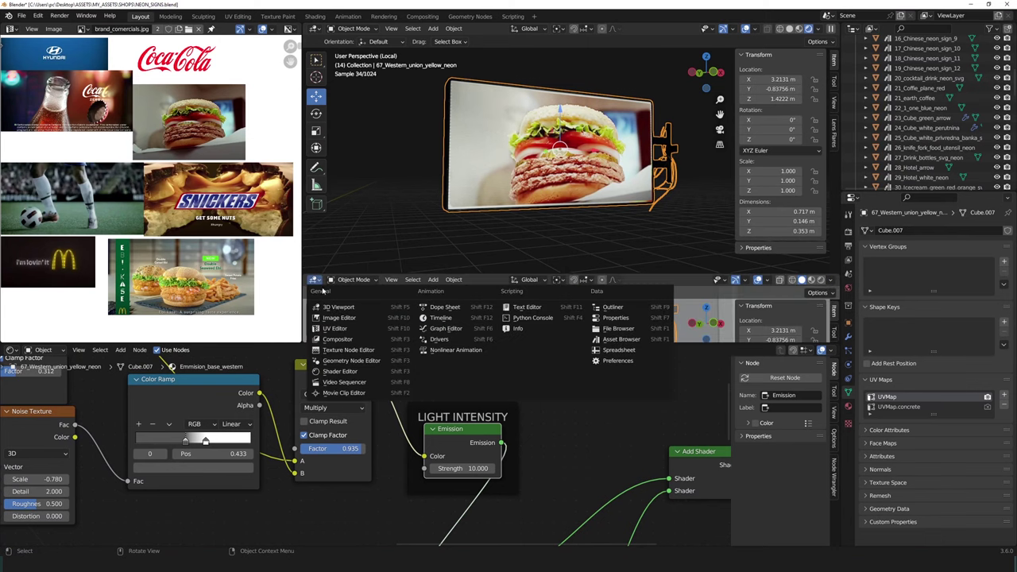
left_click(441, 318)
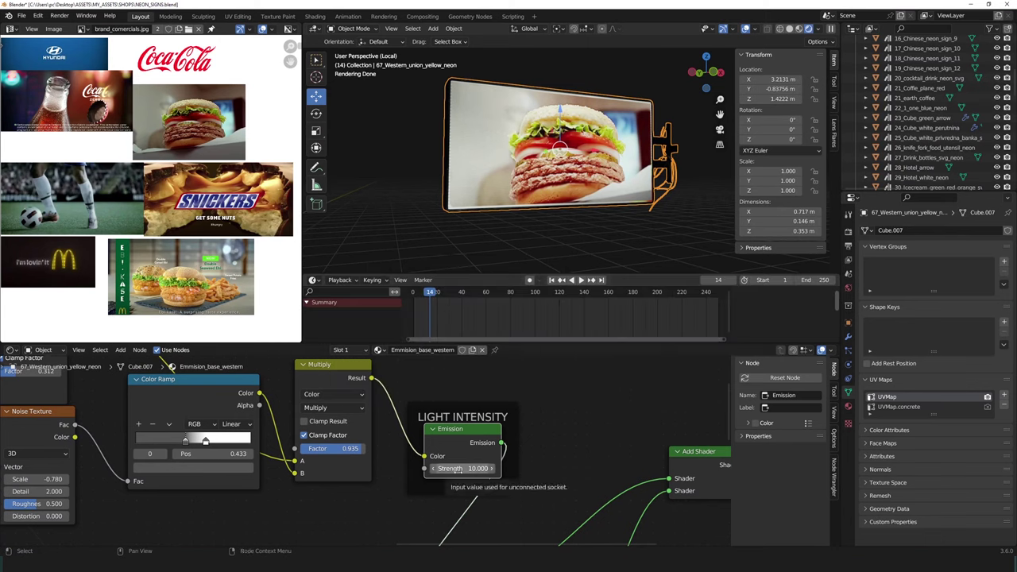
Keyframe the Emission strength as 10 at frame 14, 0.1 at frame 17, 2 at frame 20 and 1 at frame 23
key("i")
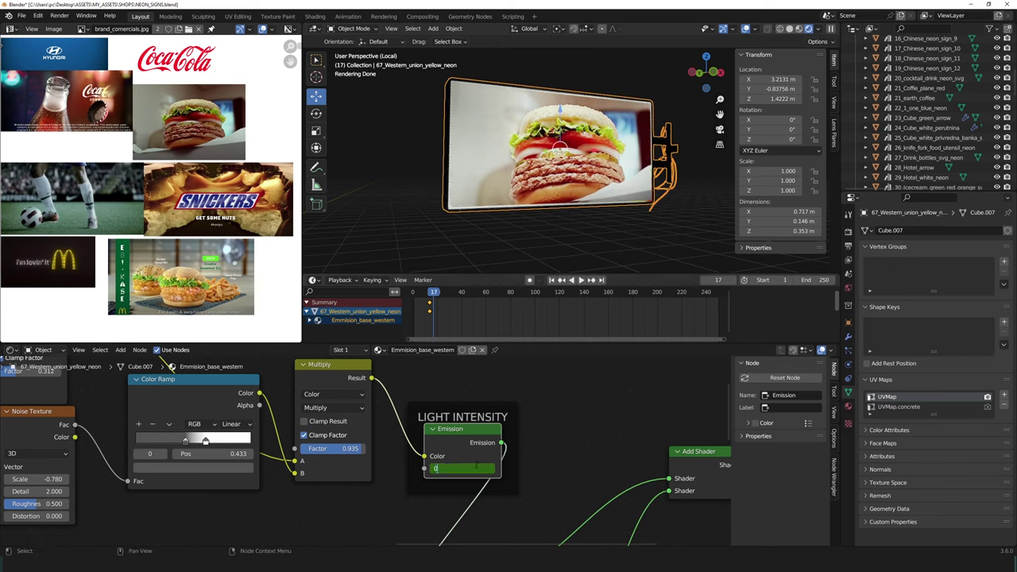
type(".1")
key("Return")
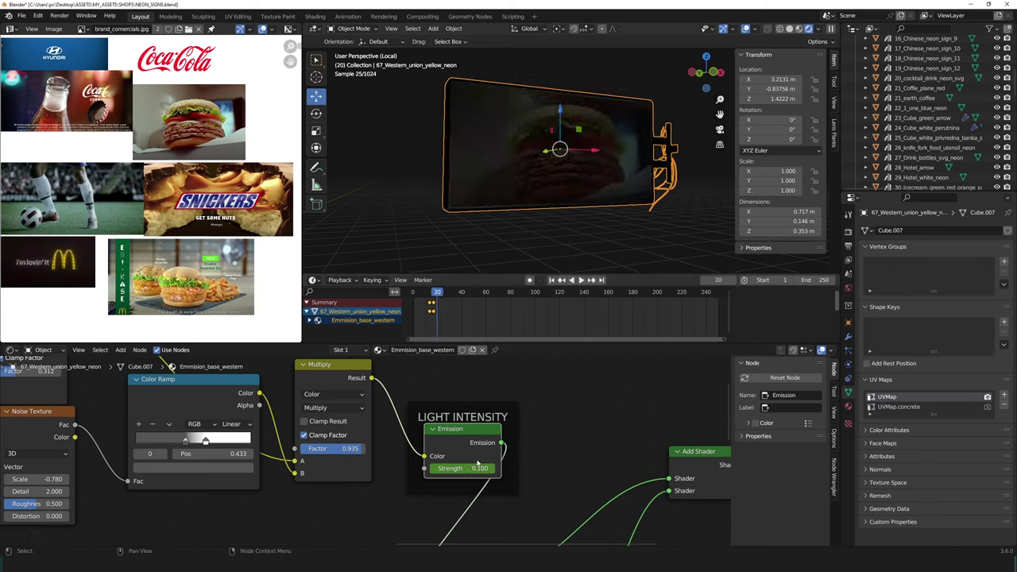
key("Return")
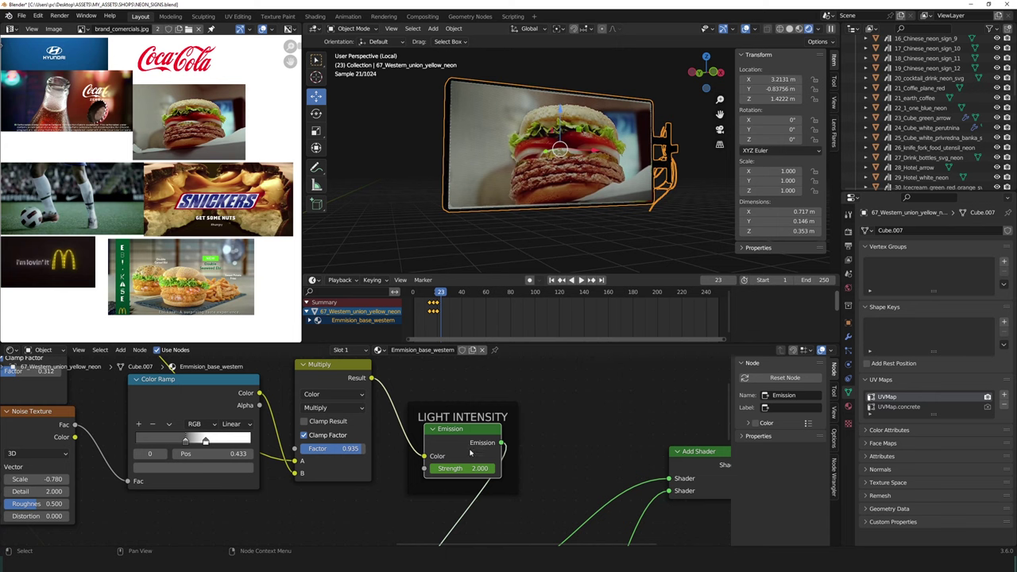
key("Return")
Repeat the flicker by pasting the four strength keyframes at frame 38 and at two further points about 20 frames apart
left_click(459, 291)
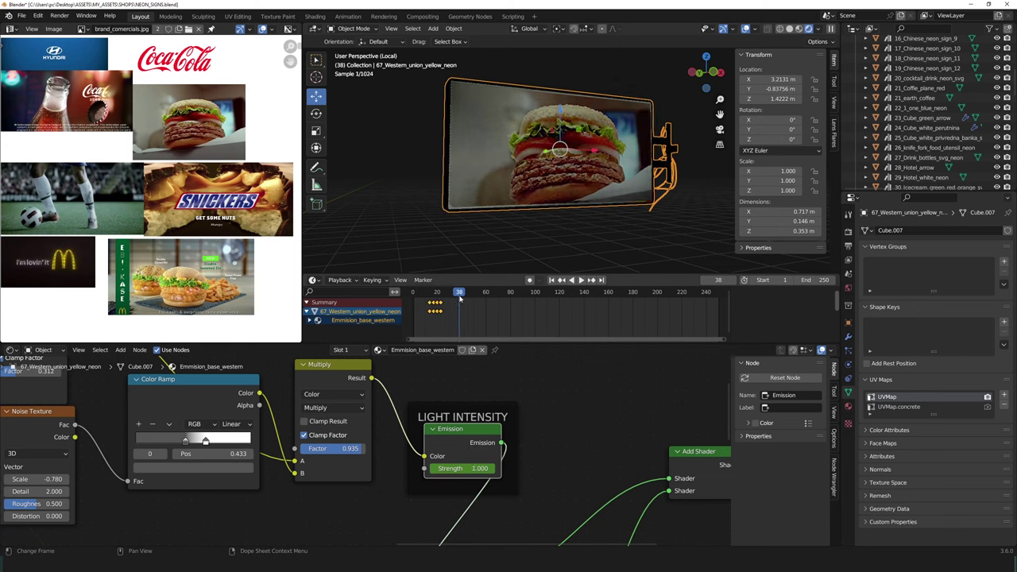
key("ctrl+v")
left_click(482, 292)
key("ctrl+v")
left_click(507, 292)
key("ctrl+v")
Play the flicker animation from just before its first keyframe, and close the 29_coke video in the media player
left_click_drag(431, 292, 425, 291)
key("space")
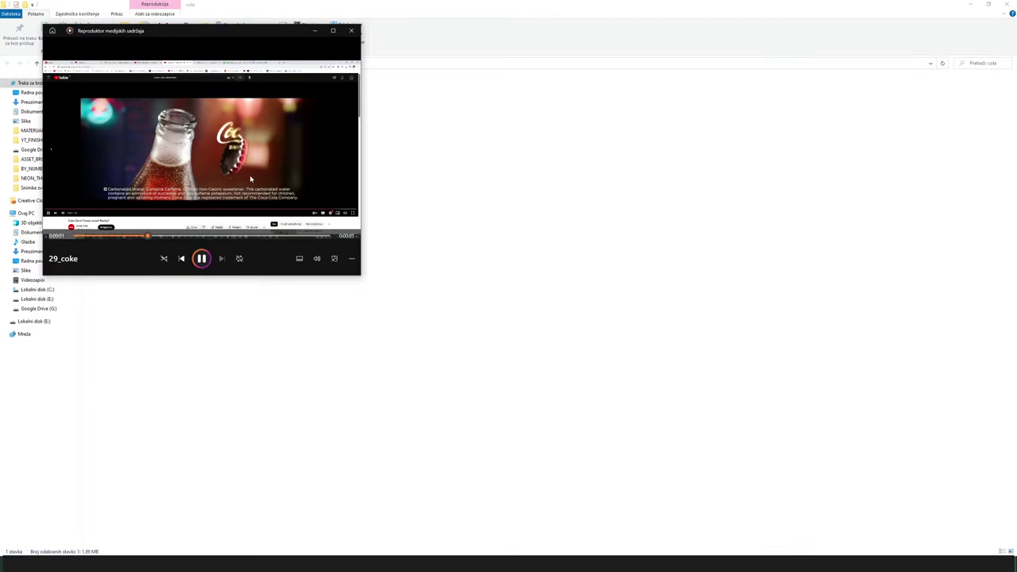
left_click(353, 33)
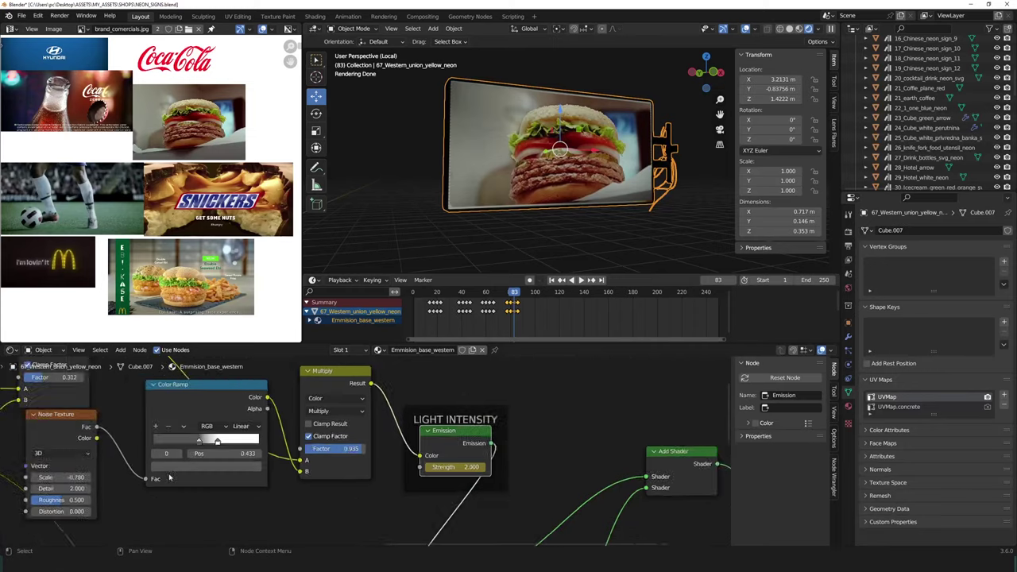